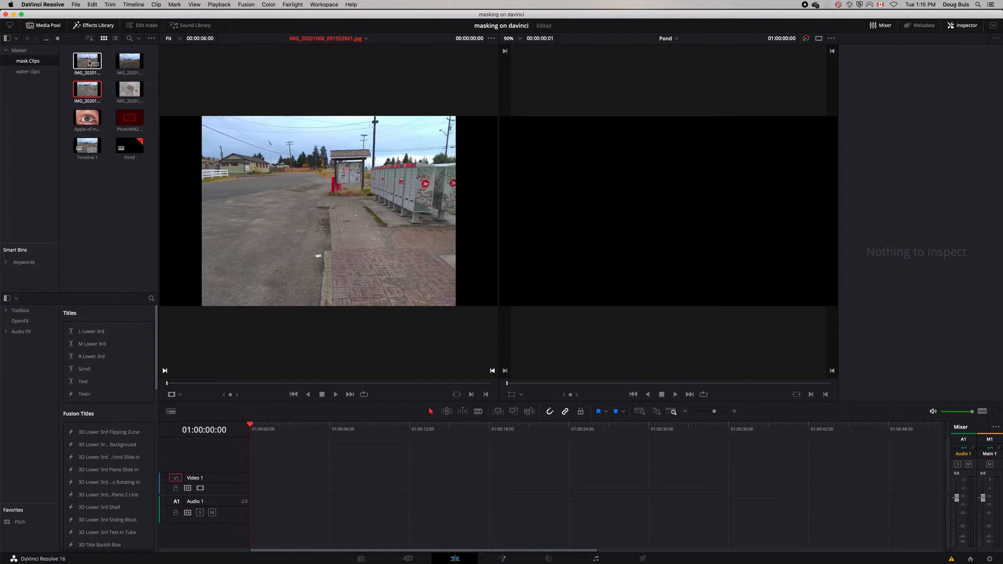
# - Place the street photo IMG_20201006_091534325.jpg at the start of Video 1 and enlarge the timeline scale
pyautogui.click(90, 61)
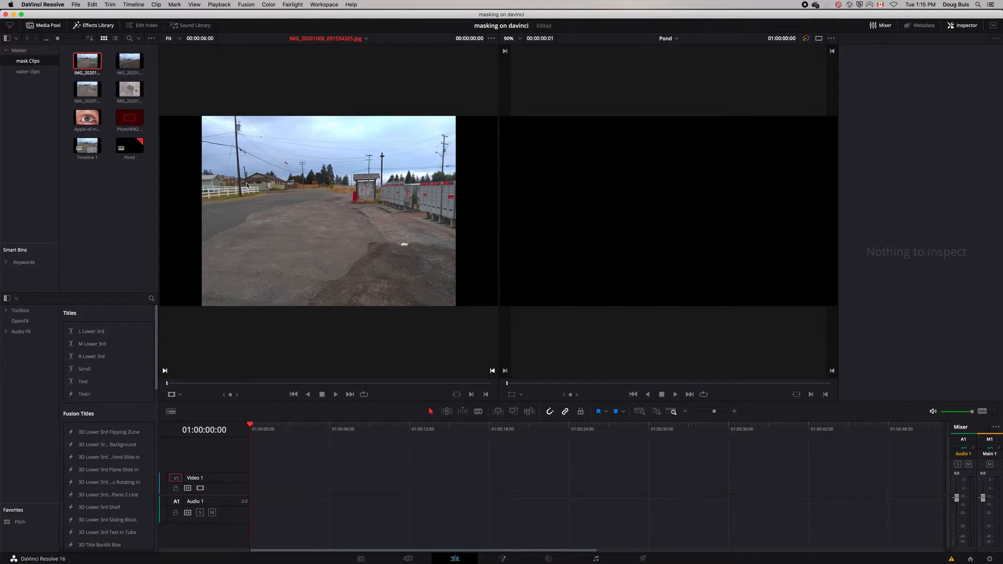
pyautogui.moveTo(262, 198); pyautogui.dragTo(328, 475)
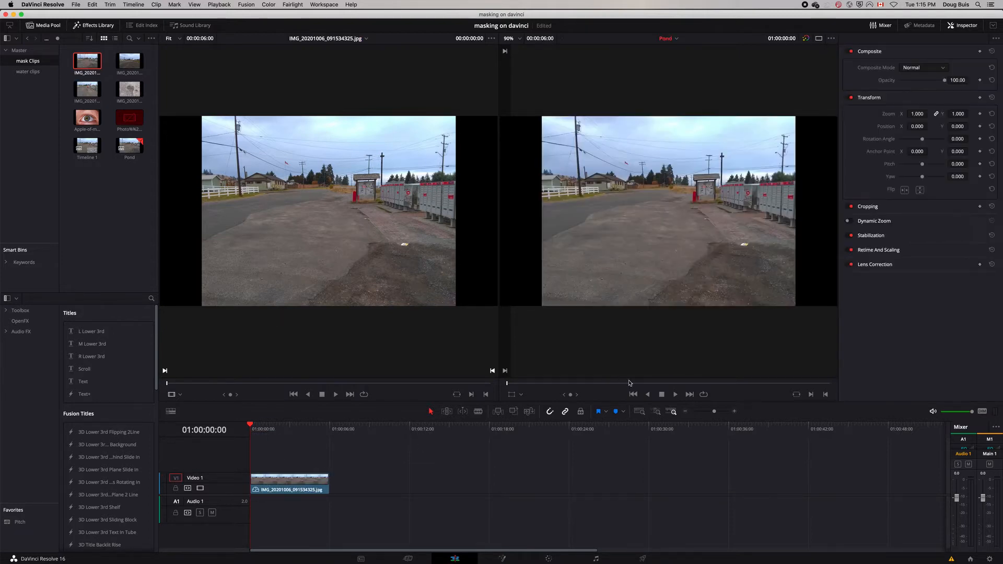
pyautogui.moveTo(716, 412); pyautogui.dragTo(720, 413)
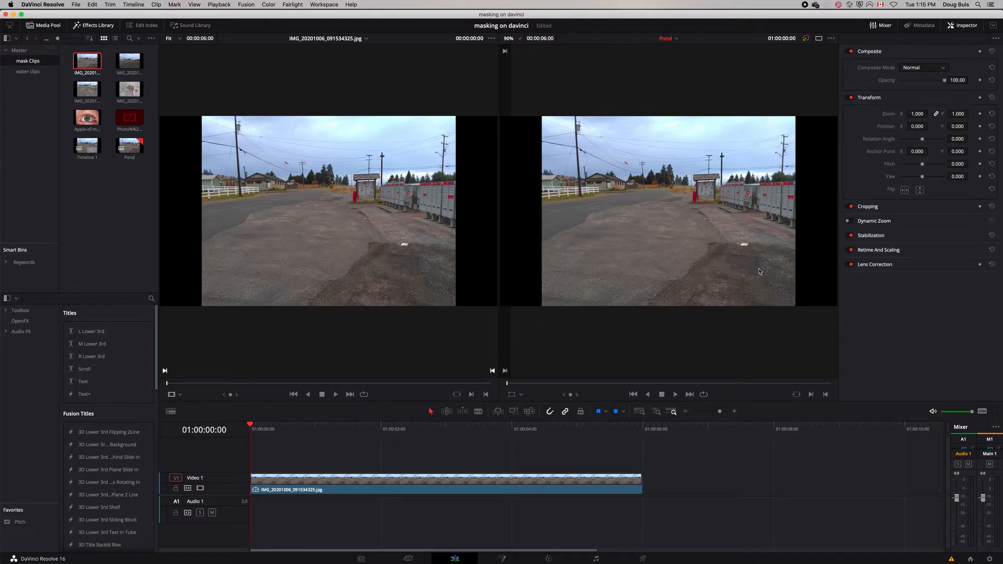
# - Place the first six seconds of _DSC5288.MOV from the water clips bin on Video 2, trimmed to the photo's length
pyautogui.click(22, 74)
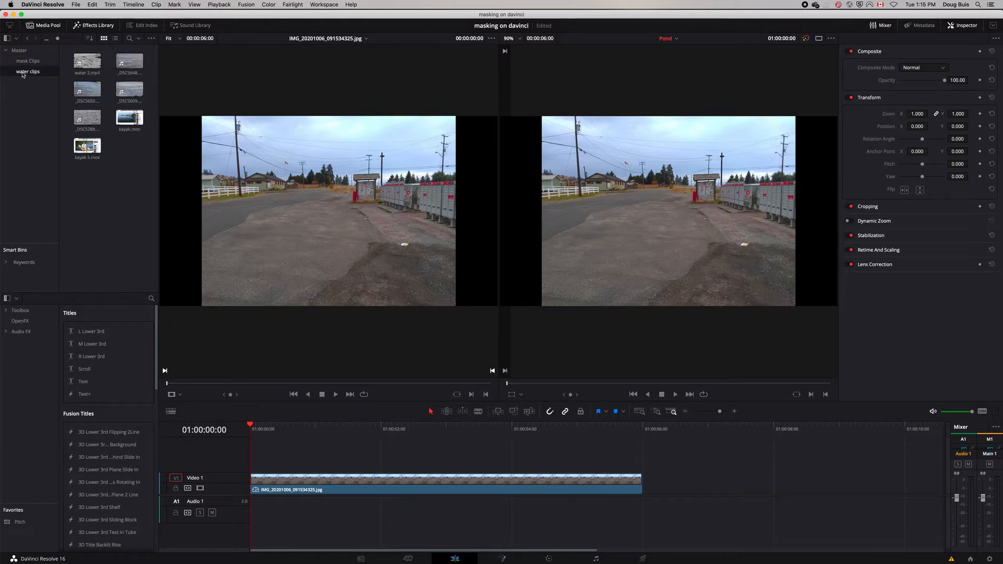
pyautogui.click(75, 118)
pyautogui.doubleClick(77, 119)
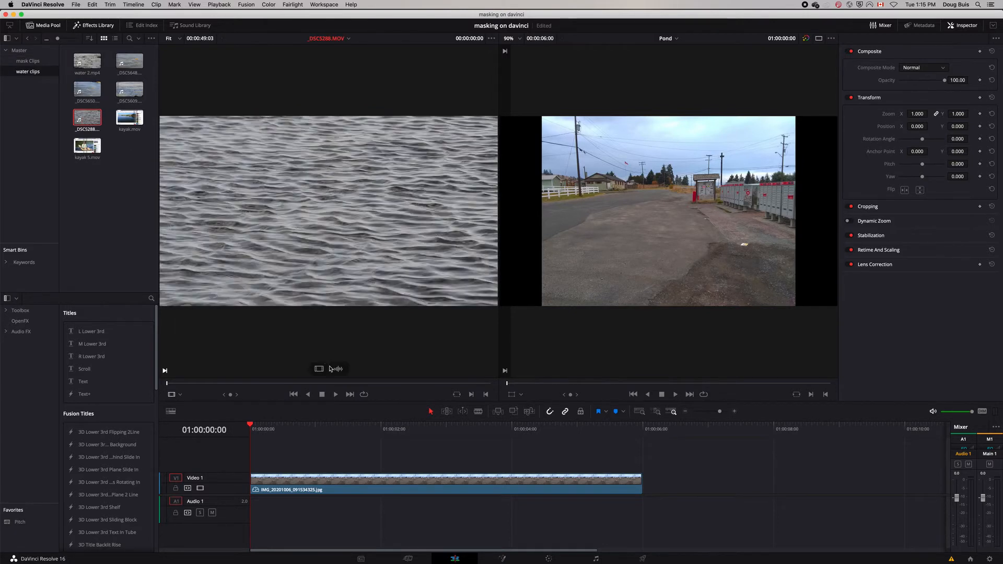
pyautogui.click(335, 395)
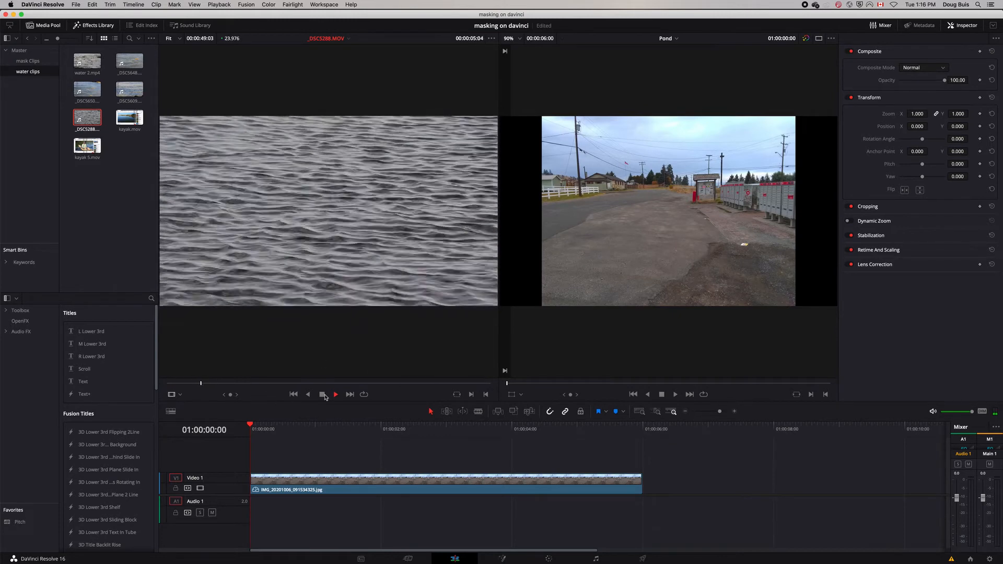
pyautogui.click(335, 395)
pyautogui.click(486, 395)
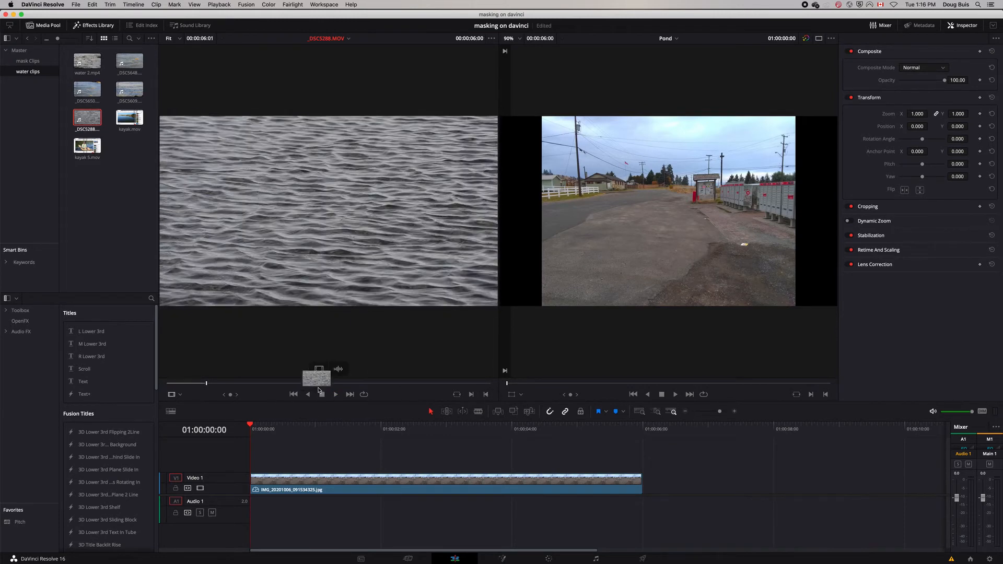
pyautogui.moveTo(316, 380); pyautogui.dragTo(264, 465)
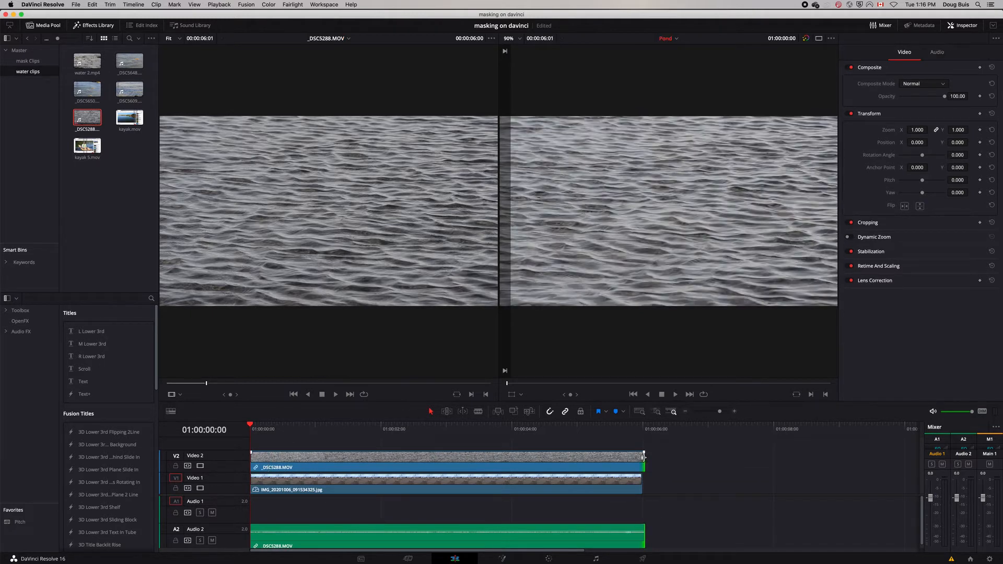
pyautogui.moveTo(645, 457); pyautogui.dragTo(638, 466)
pyautogui.click(499, 459)
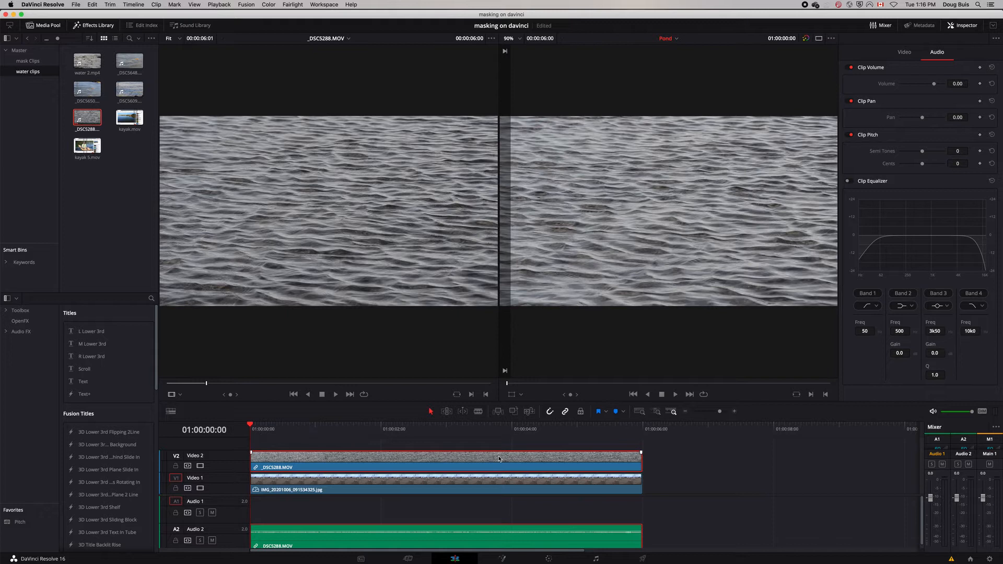
# - Open the water clip on the Fusion page and spread its MediaIn1 and MediaOut1 nodes apart
pyautogui.click(503, 560)
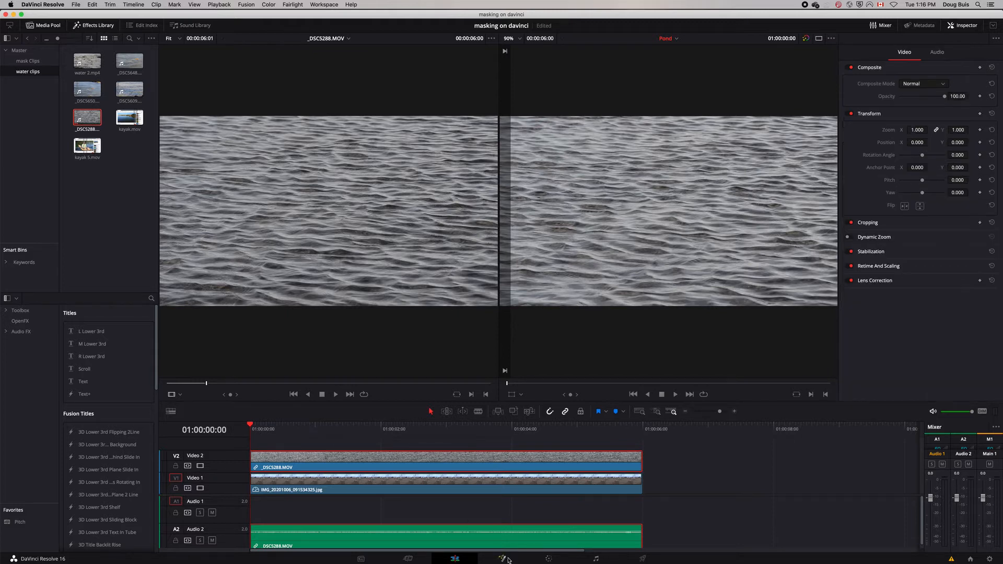
pyautogui.click(503, 560)
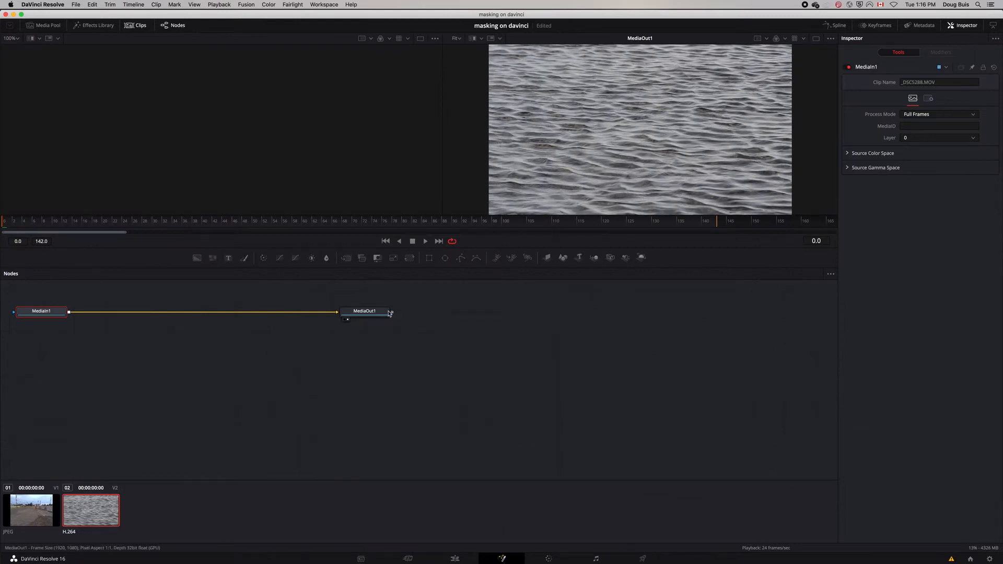
pyautogui.moveTo(372, 313); pyautogui.dragTo(552, 332)
pyautogui.moveTo(40, 314); pyautogui.dragTo(146, 333)
pyautogui.click(134, 26)
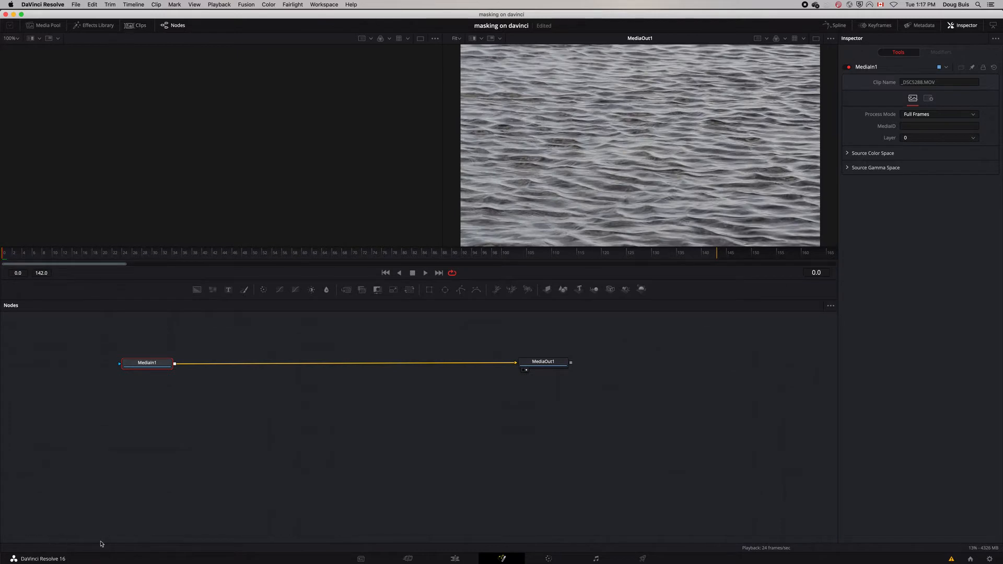
pyautogui.click(134, 25)
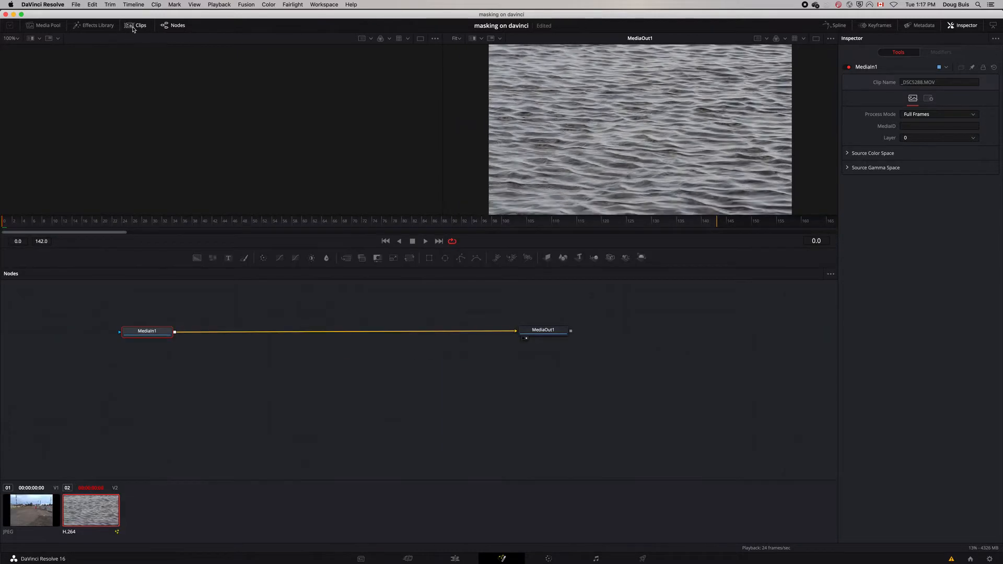
pyautogui.click(31, 518)
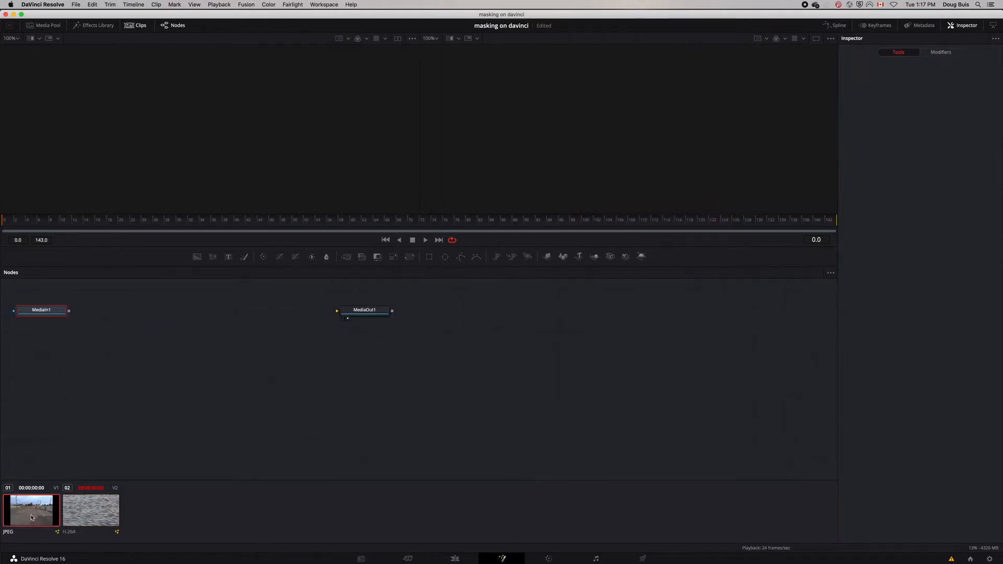
pyautogui.click(92, 520)
# - Reposition the MediaIn1 and MediaOut1 nodes lower in the water clip's node graph, roughly level with each other
pyautogui.moveTo(542, 330); pyautogui.dragTo(550, 332)
pyautogui.moveTo(144, 333); pyautogui.dragTo(165, 332)
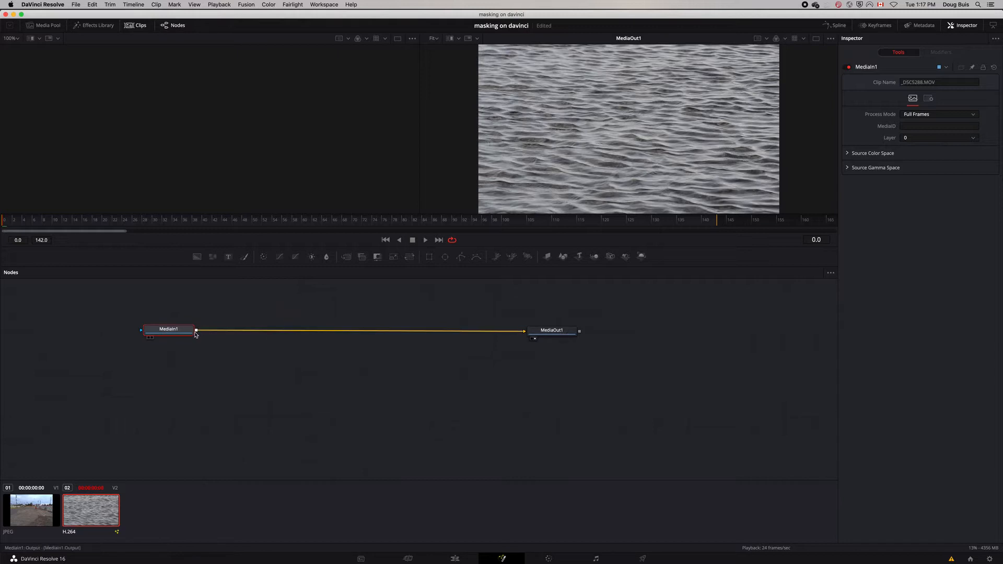
pyautogui.moveTo(191, 331); pyautogui.dragTo(200, 353)
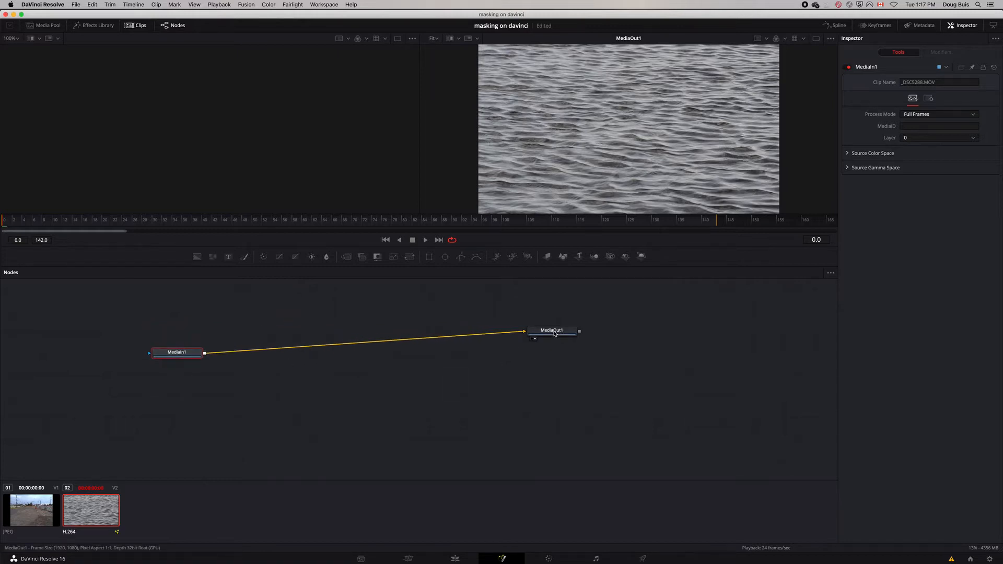
pyautogui.moveTo(555, 332); pyautogui.dragTo(559, 356)
pyautogui.click(559, 357)
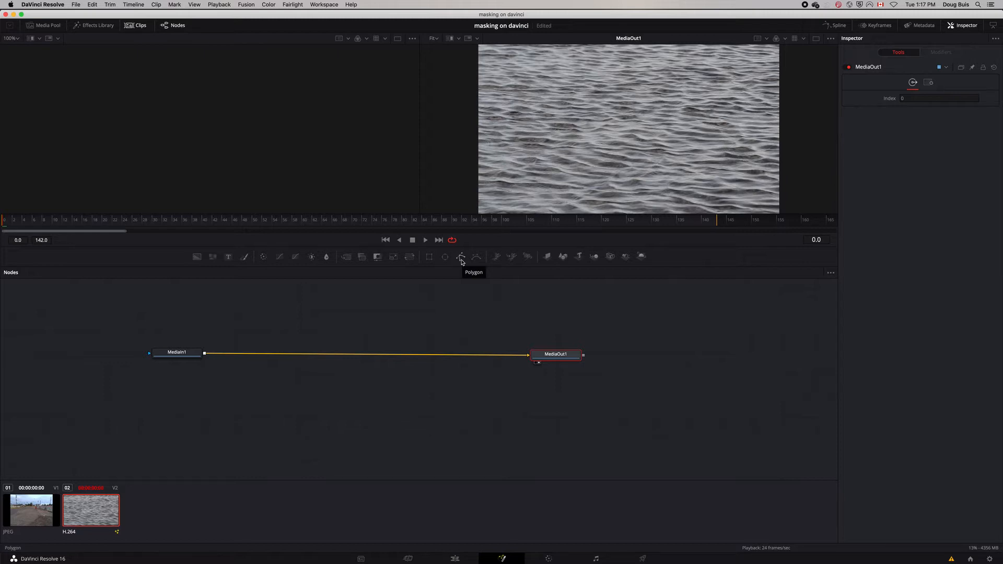
# - Add a Polygon mask node feeding MediaIn1, with Invert enabled and Size set to 1.102
pyautogui.moveTo(462, 258); pyautogui.dragTo(94, 321)
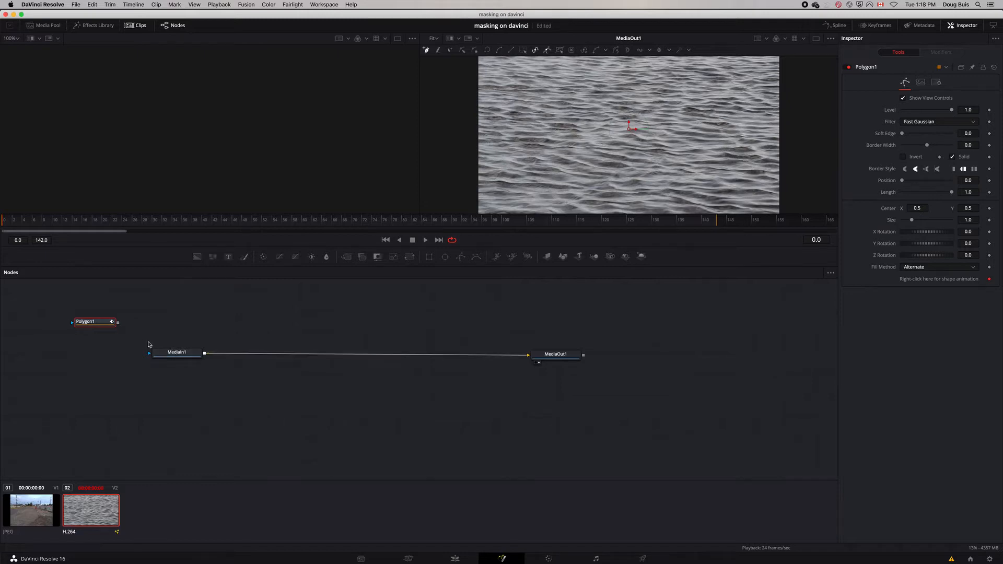
pyautogui.moveTo(118, 323); pyautogui.dragTo(150, 354)
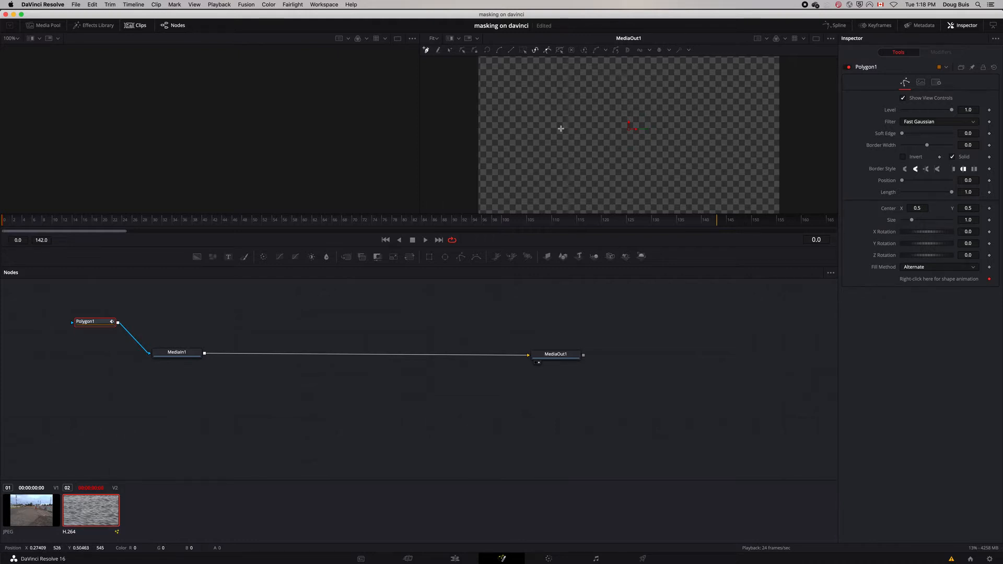
pyautogui.click(903, 157)
pyautogui.moveTo(912, 220); pyautogui.dragTo(913, 220)
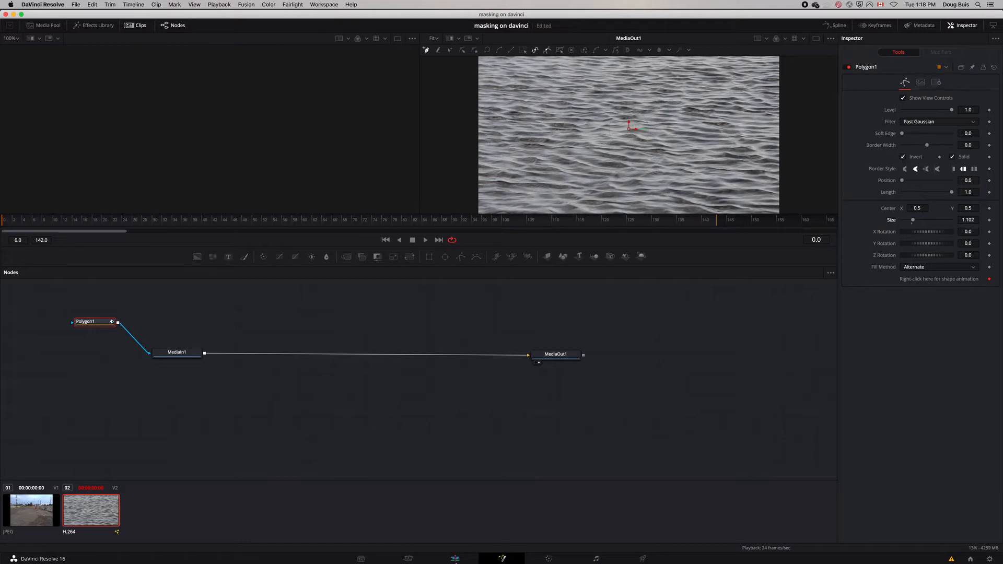
# - On the Edit page, scale the water clip to zoom 0.330 and move it to position X 387, Y -390
pyautogui.click(456, 560)
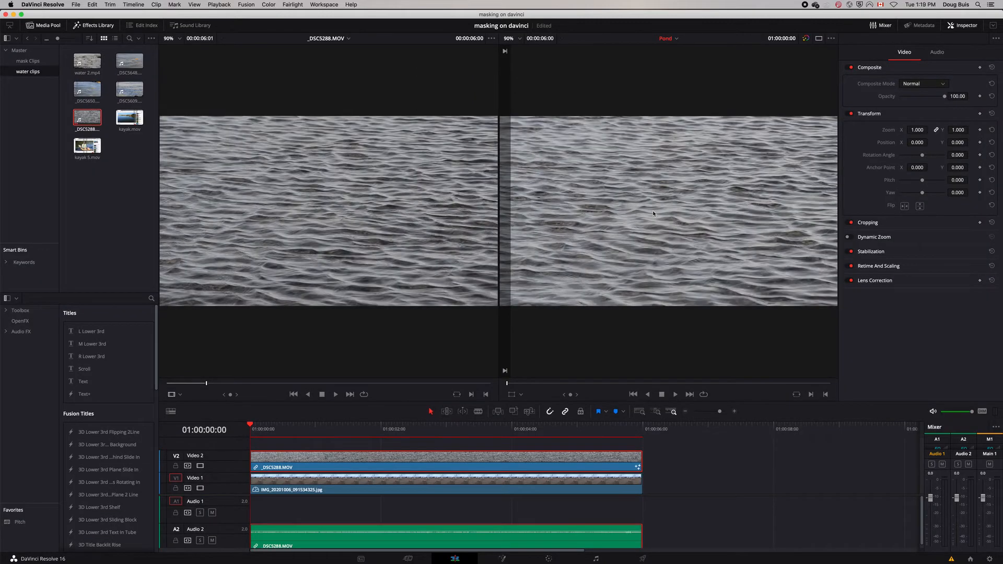
pyautogui.moveTo(913, 129); pyautogui.dragTo(872, 129)
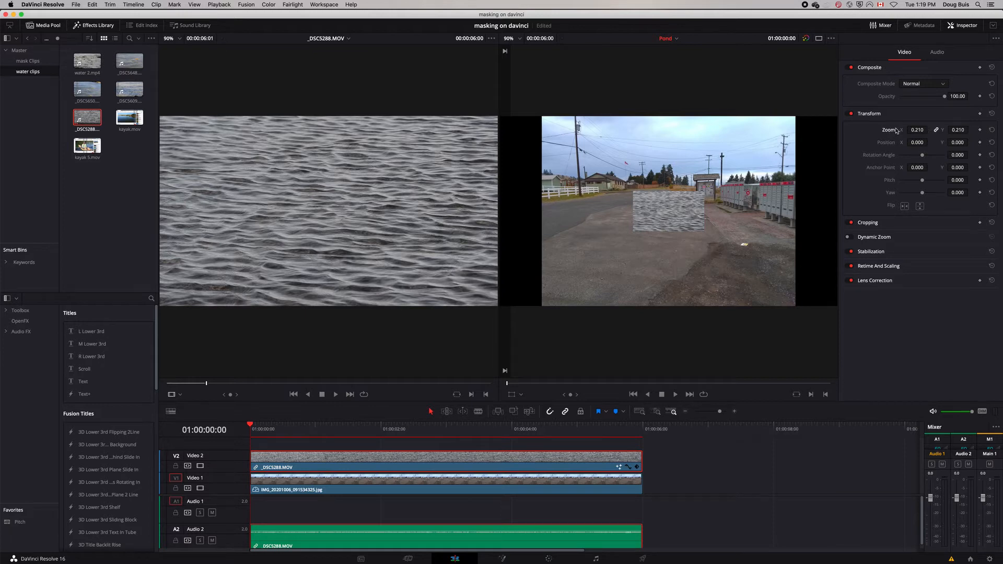
pyautogui.moveTo(896, 130); pyautogui.dragTo(971, 130)
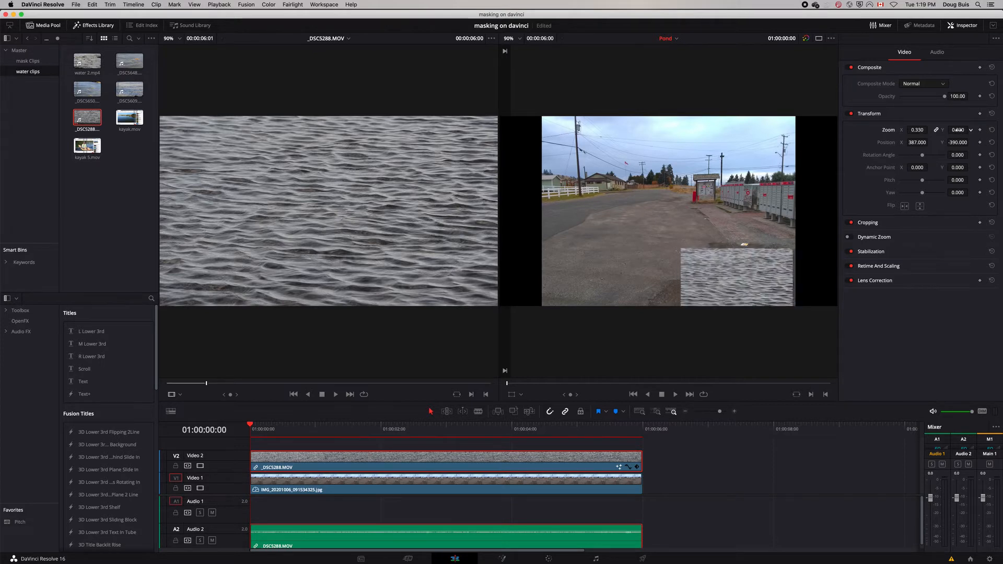
# - Back in Fusion, draw a closed, irregular puddle-shaped outline for Polygon1 around the middle of the water image
pyautogui.click(502, 560)
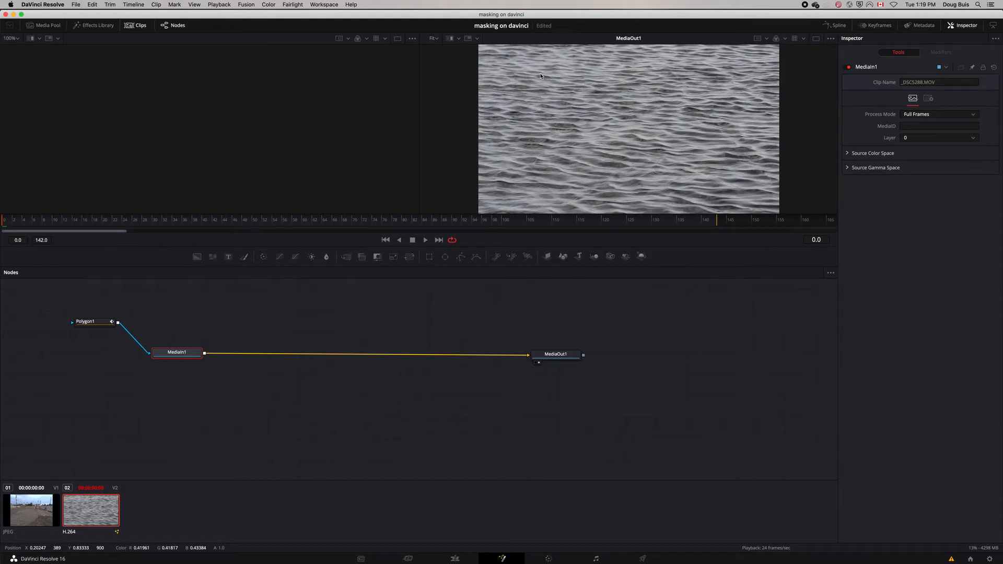
pyautogui.click(103, 323)
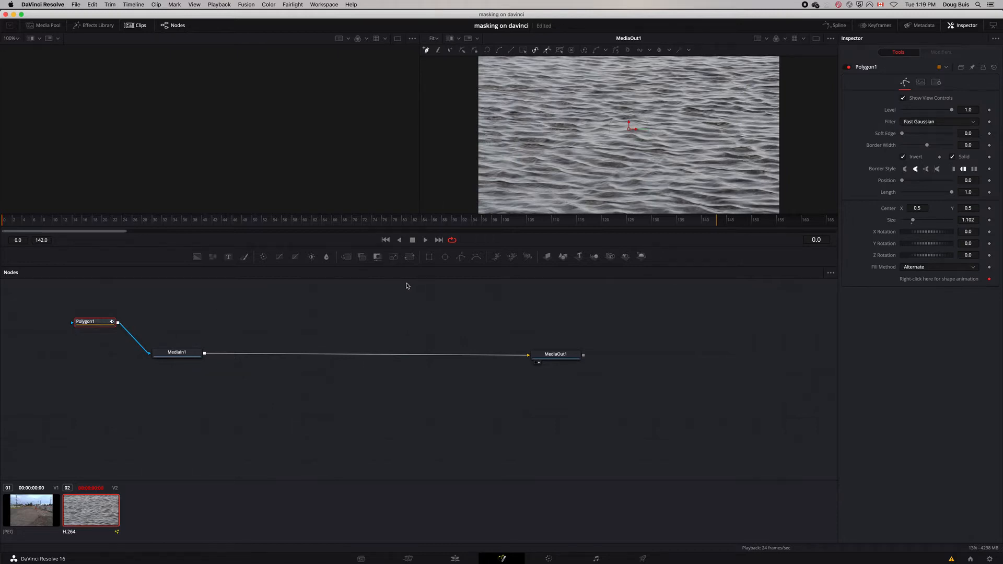
pyautogui.click(535, 110)
pyautogui.click(518, 148)
pyautogui.click(525, 167)
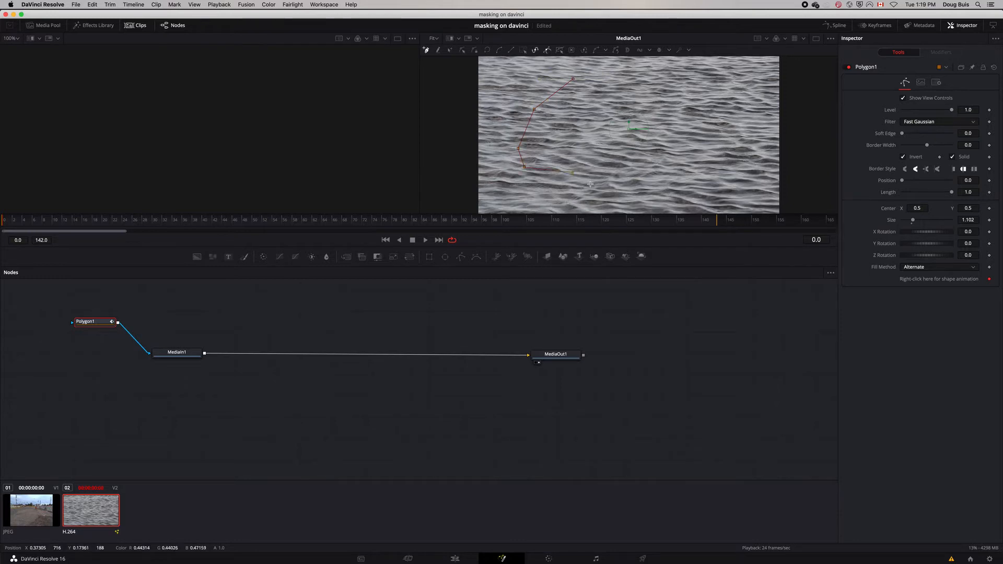
pyautogui.click(591, 184)
pyautogui.click(633, 186)
pyautogui.click(677, 182)
pyautogui.click(695, 173)
pyautogui.click(731, 156)
pyautogui.click(747, 124)
pyautogui.click(742, 96)
pyautogui.click(725, 83)
pyautogui.click(686, 79)
pyautogui.click(661, 78)
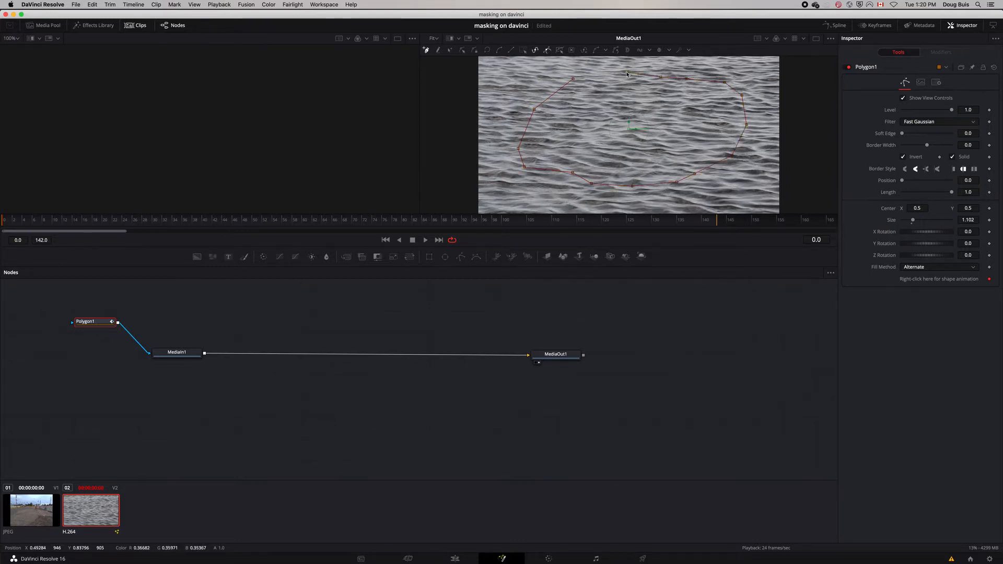
pyautogui.click(605, 69)
pyautogui.click(573, 78)
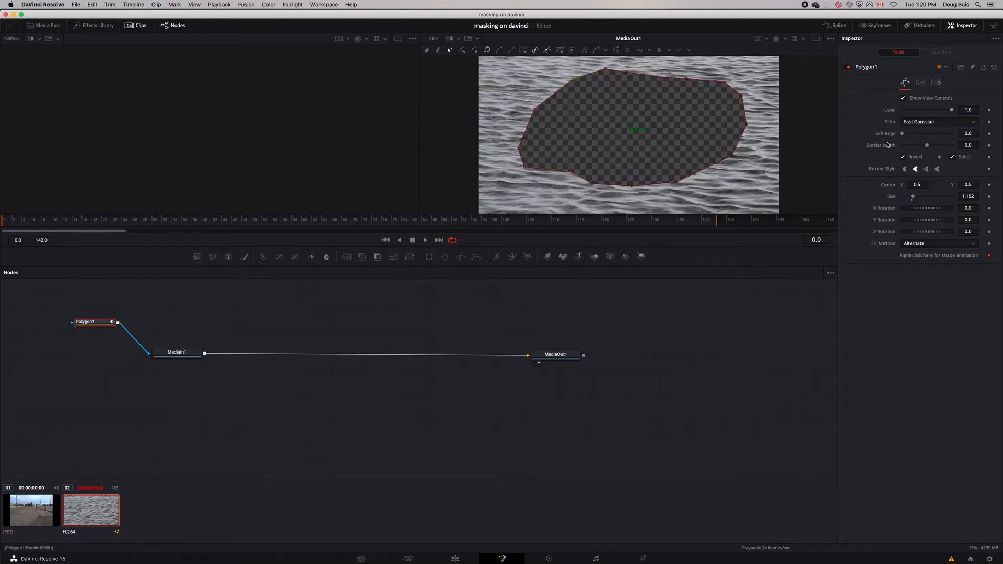
# - Turn off Invert on Polygon1 and check the masked water over the photo on the Edit page
pyautogui.click(903, 157)
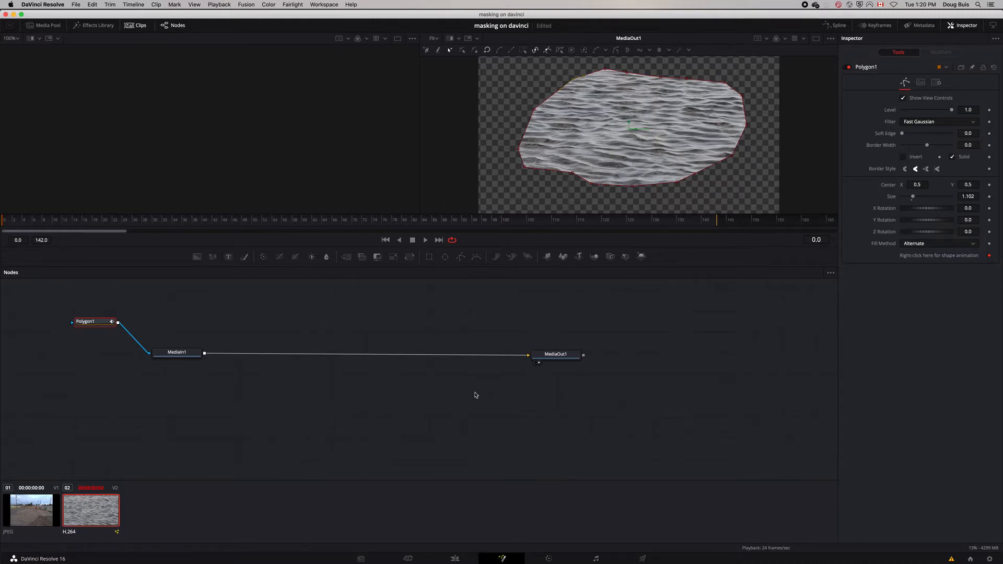
pyautogui.click(455, 559)
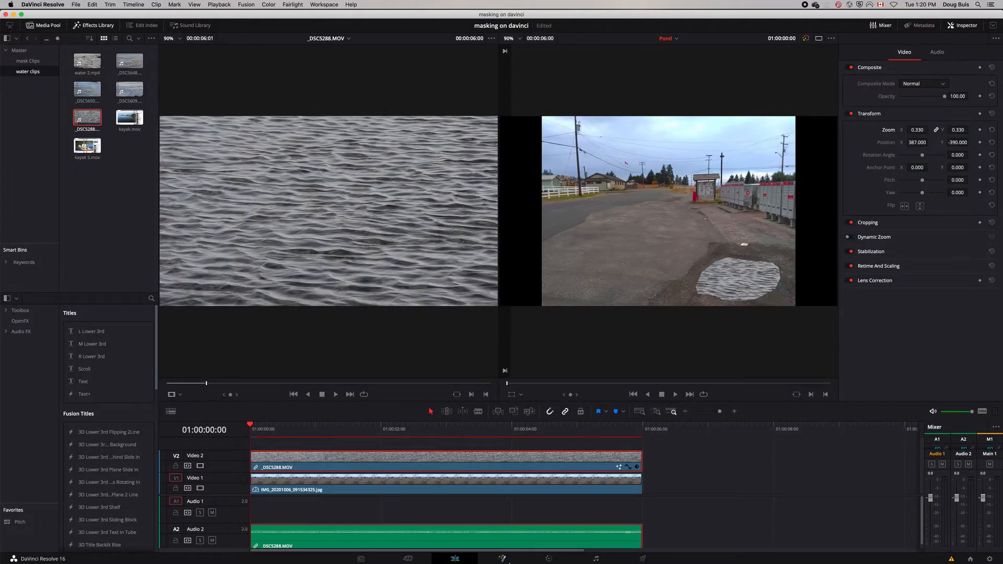
# - In Fusion, smooth the polygon's upper point and left edge, and set its Soft Edge to 0.0189
pyautogui.click(507, 560)
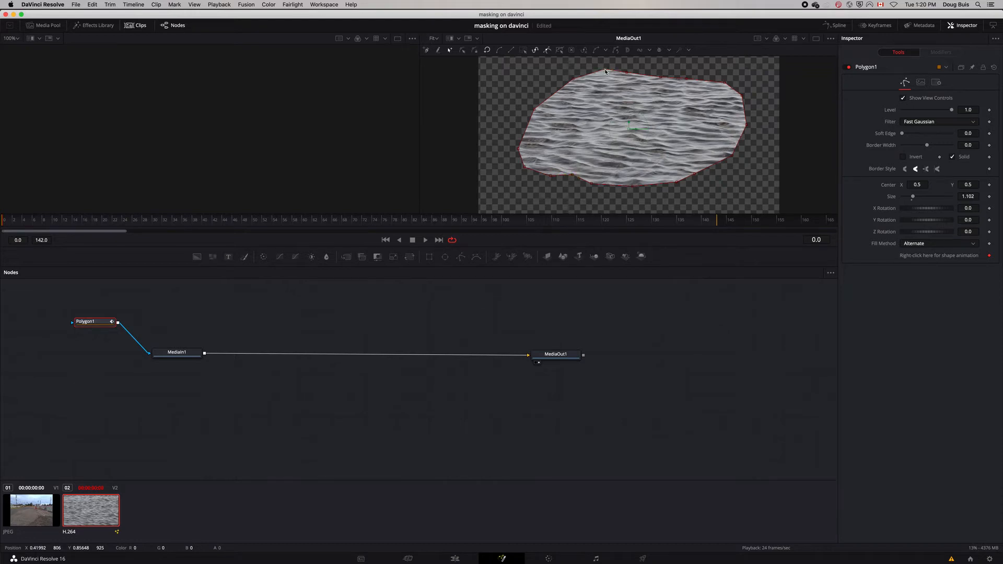
pyautogui.moveTo(605, 70); pyautogui.dragTo(606, 72)
pyautogui.moveTo(526, 137); pyautogui.dragTo(521, 133)
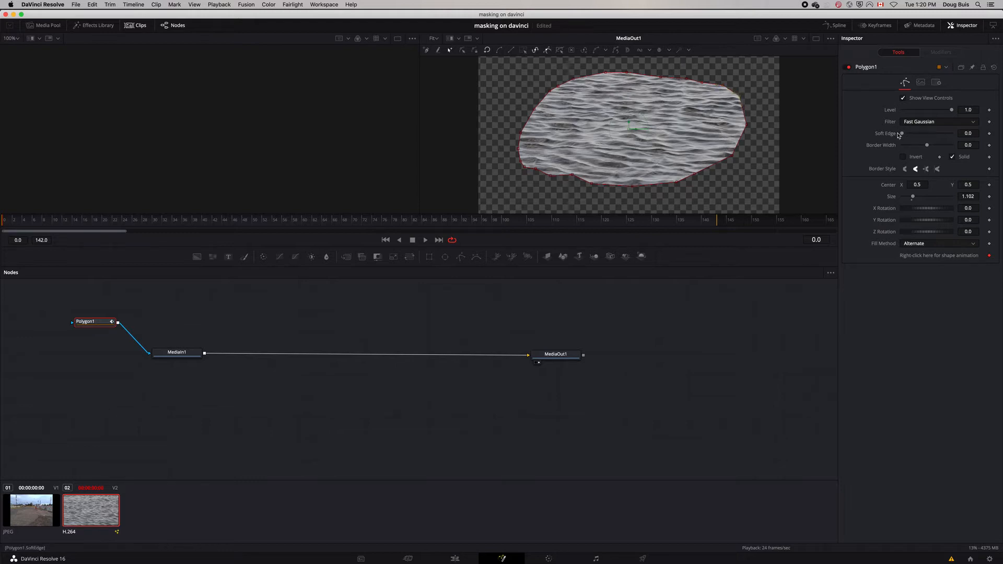
pyautogui.moveTo(901, 134); pyautogui.dragTo(907, 135)
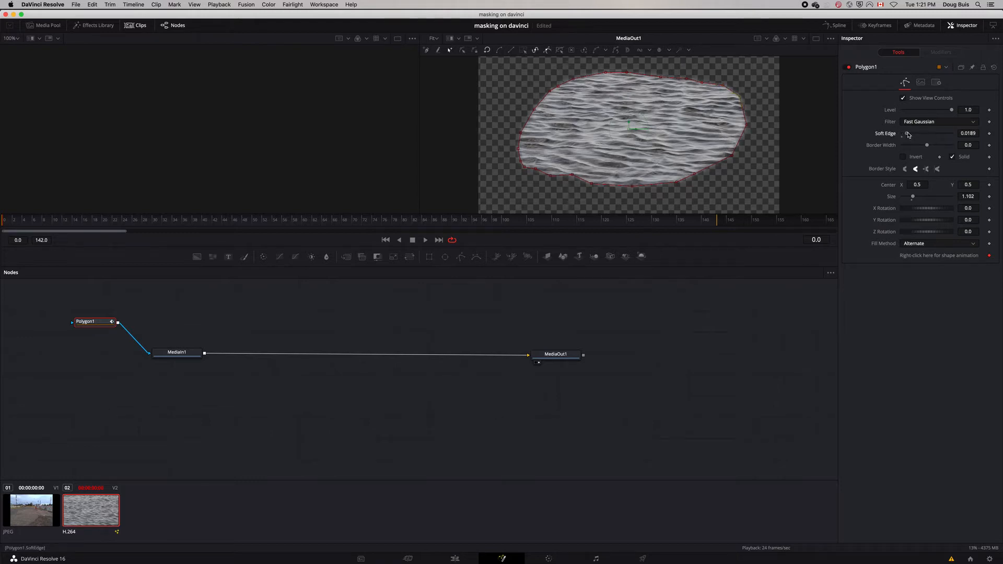
# - Play back the masked water composite over the street photo on the Edit page
pyautogui.click(456, 559)
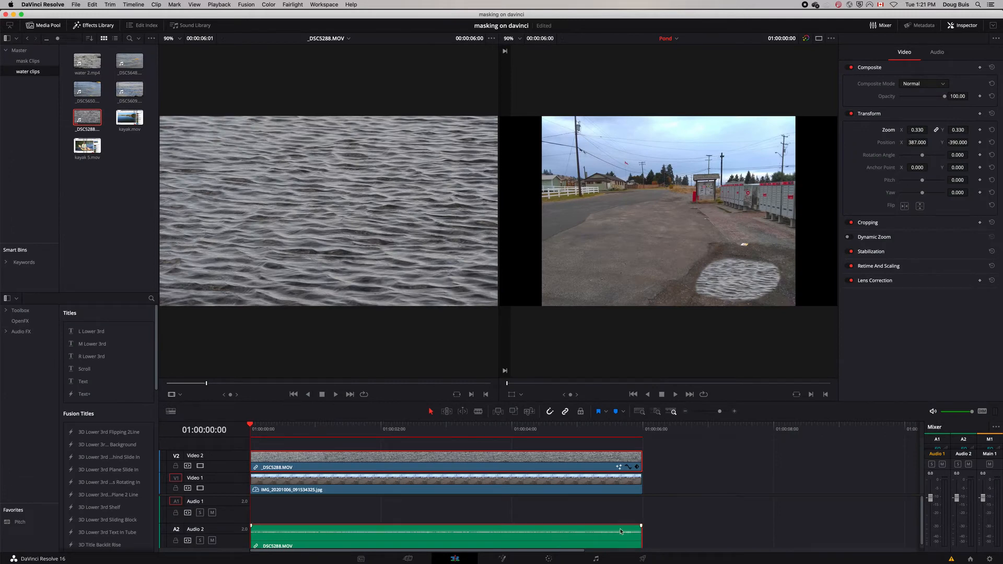
pyautogui.press('space')
pyautogui.click(307, 433)
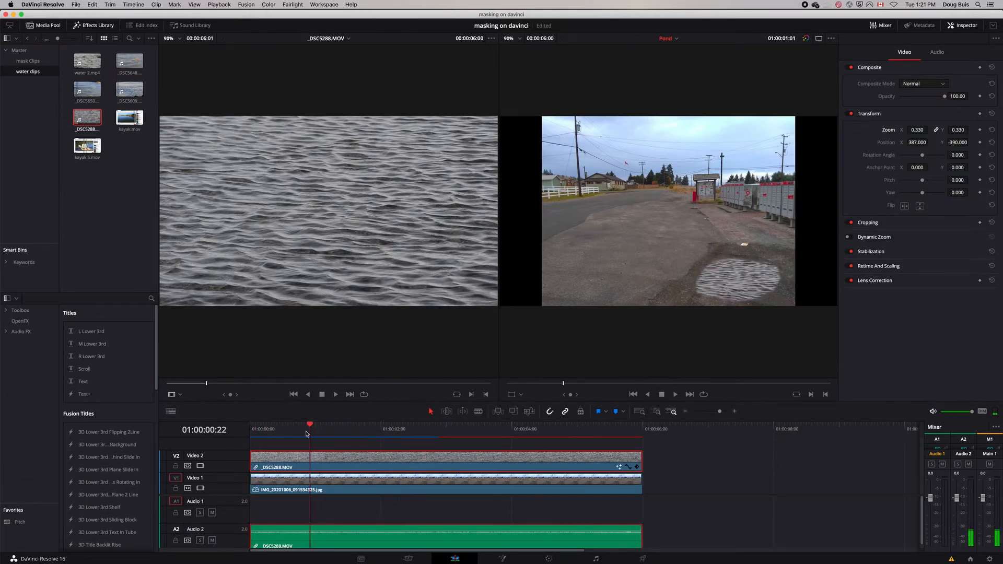
# - Set the water clip's Zoom to 0.370 and reduce the Size of its Polygon1 mask to 0.315 in Fusion
pyautogui.moveTo(307, 434); pyautogui.dragTo(266, 434)
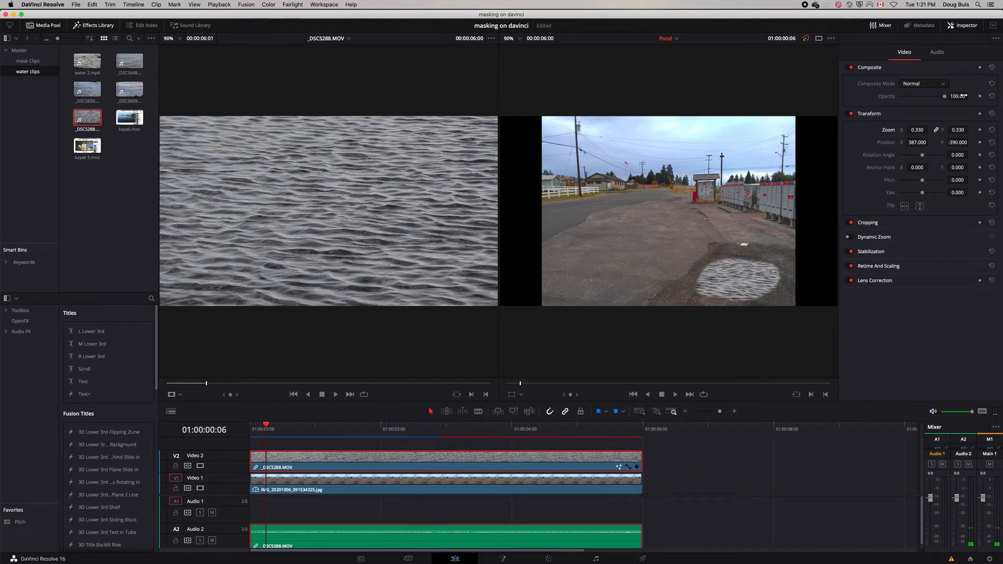
pyautogui.moveTo(919, 130); pyautogui.dragTo(959, 130)
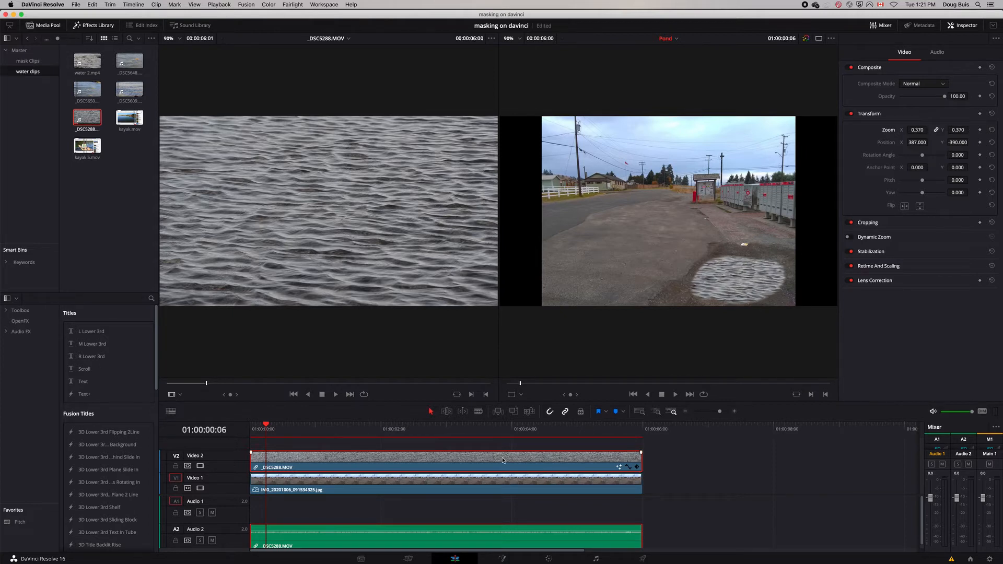
pyautogui.click(503, 559)
pyautogui.click(87, 322)
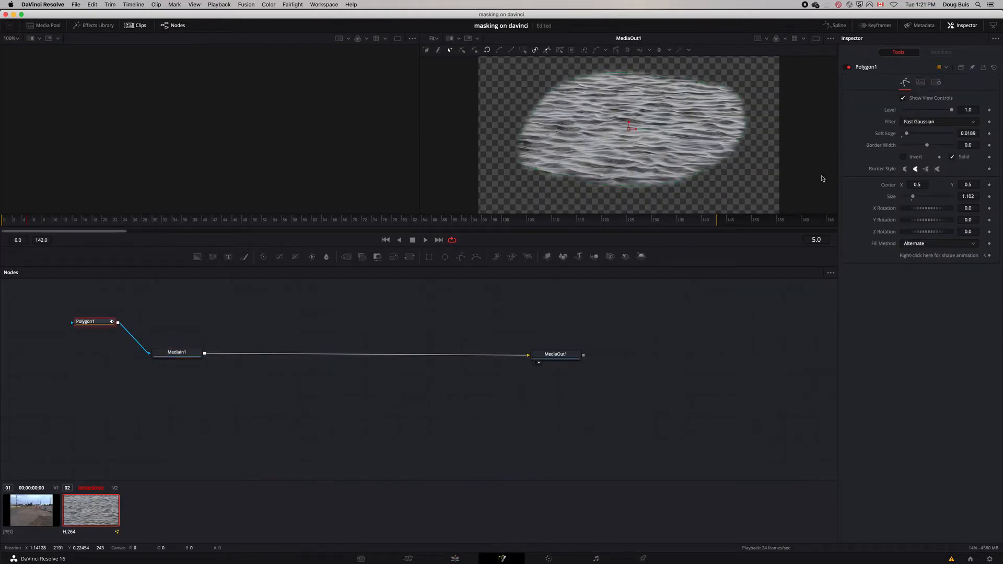
pyautogui.moveTo(915, 197); pyautogui.dragTo(907, 198)
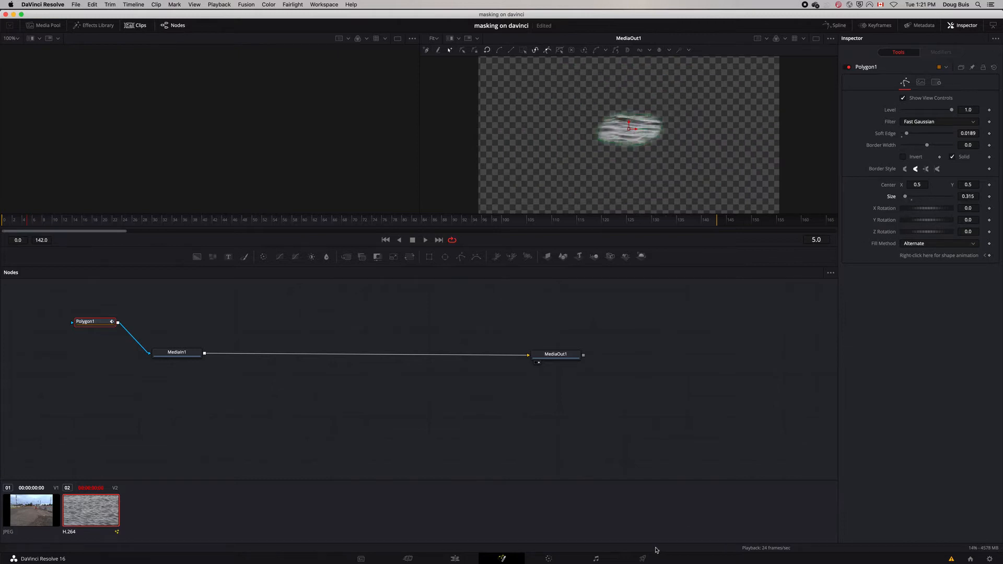
# - On the Edit page, enlarge the water clip to a Zoom of 1.130 and play the composite briefly
pyautogui.click(454, 559)
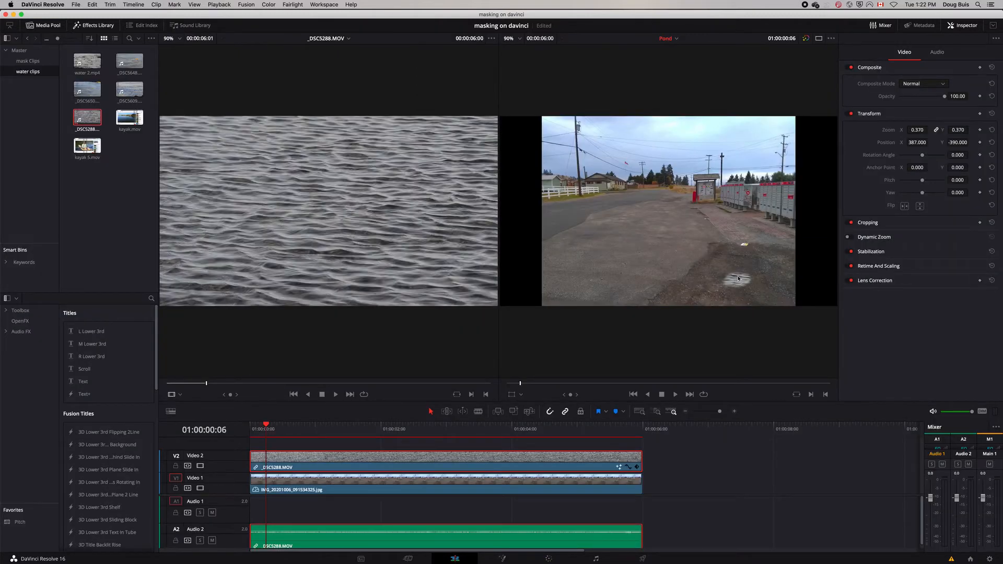
pyautogui.moveTo(918, 130); pyautogui.dragTo(930, 130)
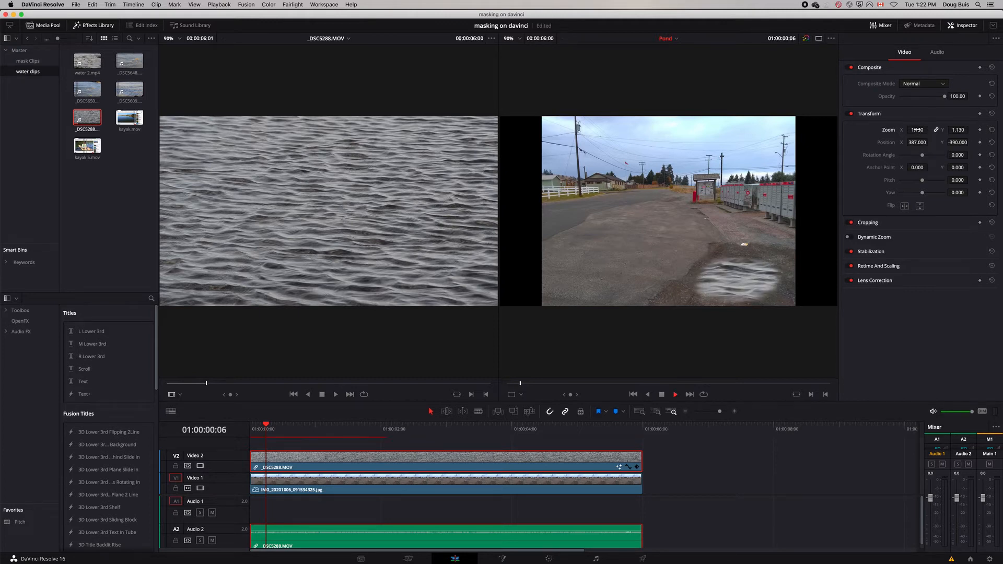
pyautogui.press('space')
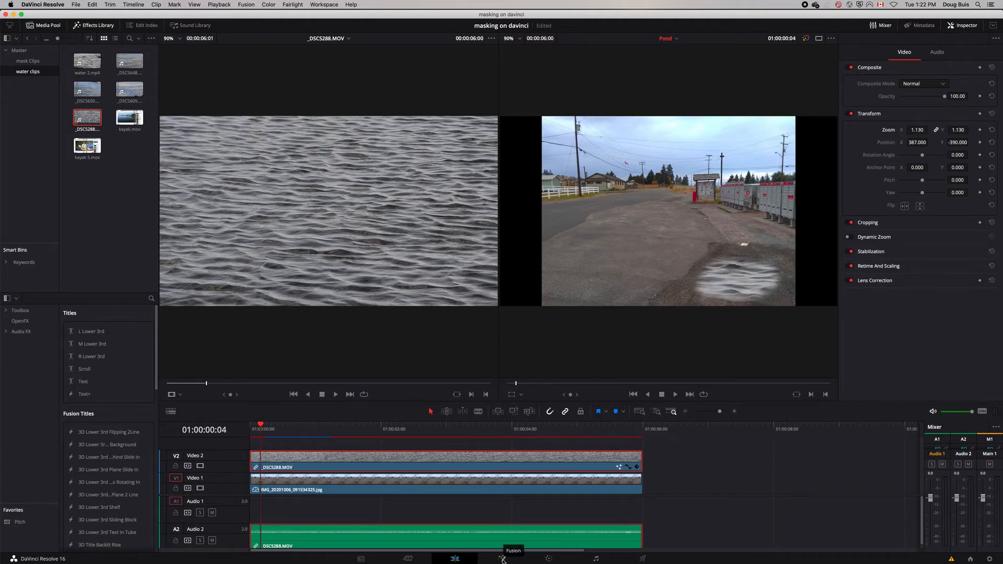
# - Set Polygon1's Size to 1.26 in Fusion and the water clip's Zoom to 0.330 on the Edit page
pyautogui.click(503, 560)
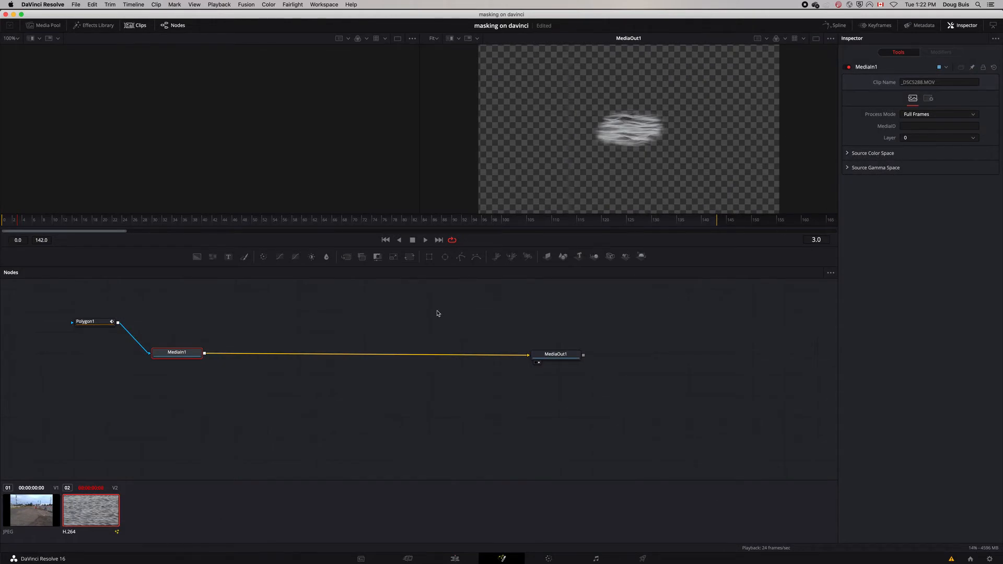
pyautogui.click(103, 321)
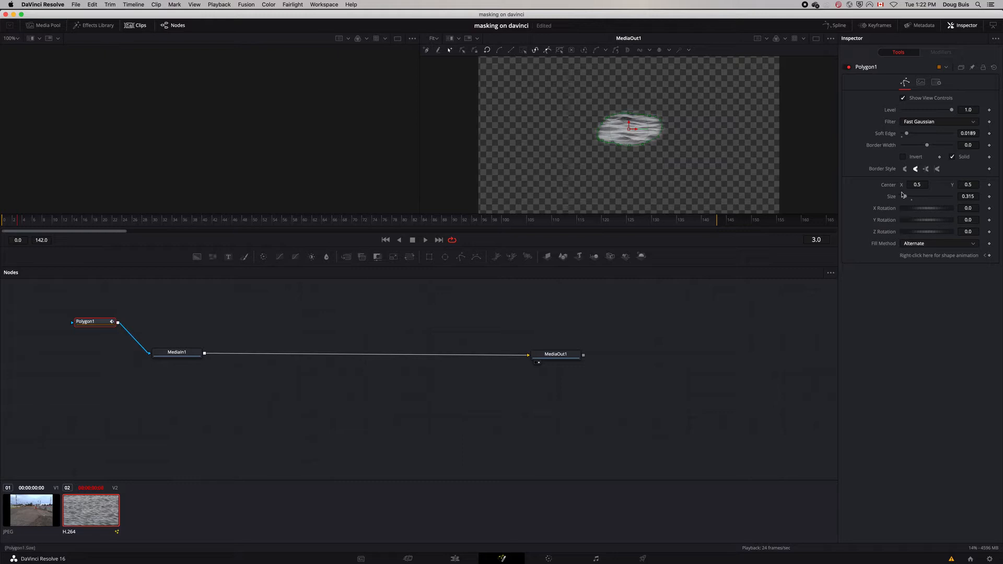
pyautogui.moveTo(905, 197); pyautogui.dragTo(915, 199)
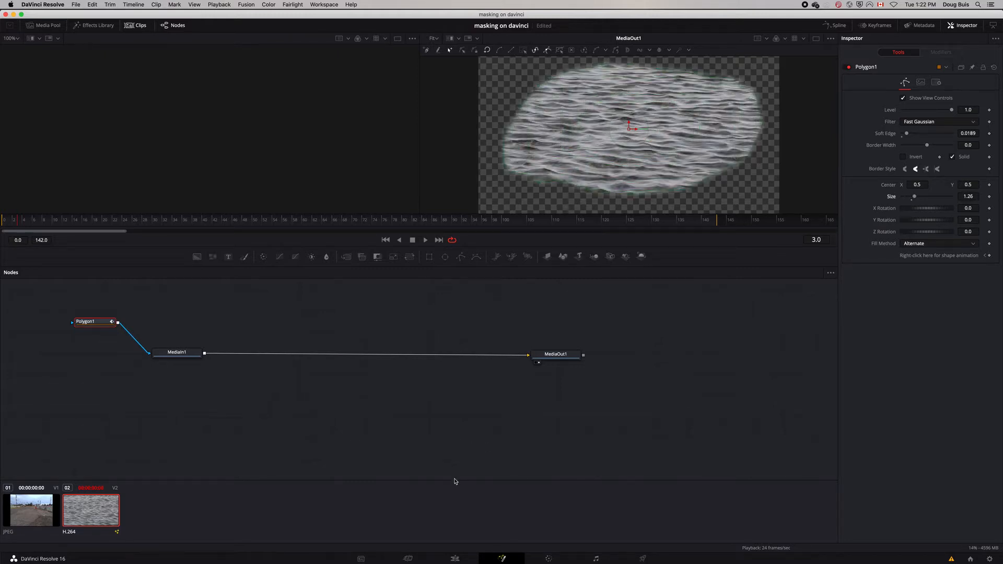
pyautogui.click(455, 559)
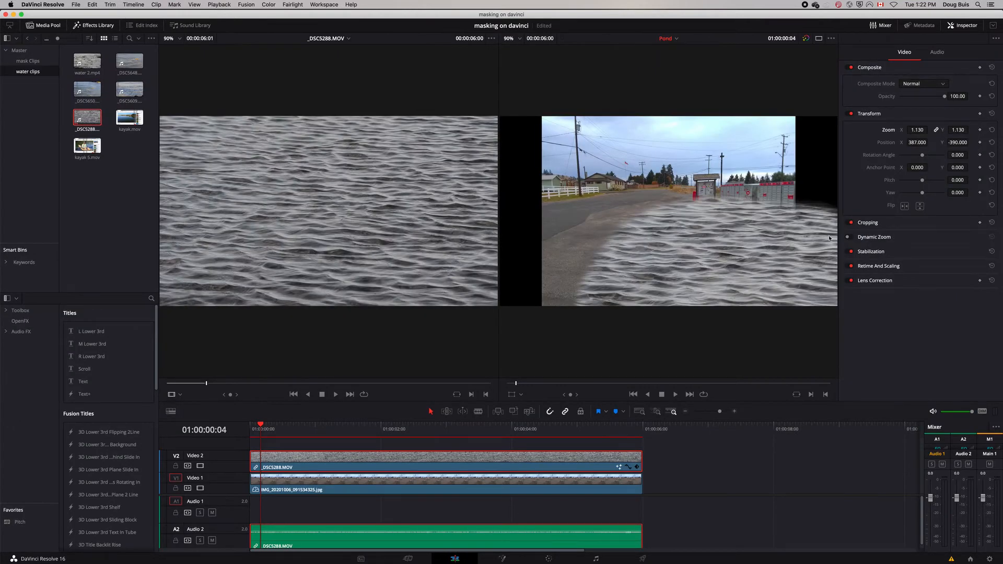
pyautogui.moveTo(918, 129); pyautogui.dragTo(931, 130)
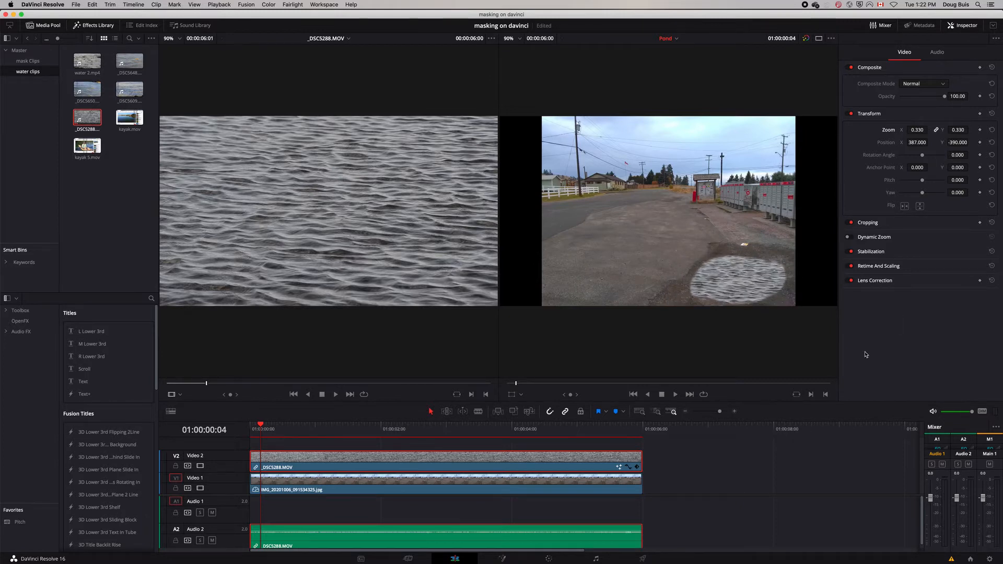
# - Disconnect Polygon1 from MediaIn1 in Fusion and view the unmasked water clip over the photo on the Edit page
pyautogui.click(503, 558)
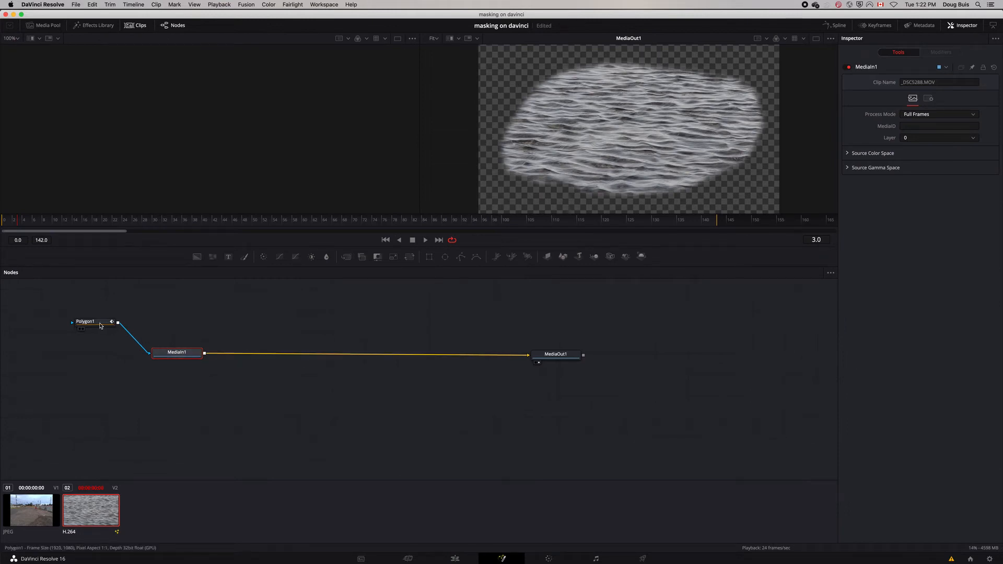
pyautogui.moveTo(100, 325); pyautogui.dragTo(99, 329)
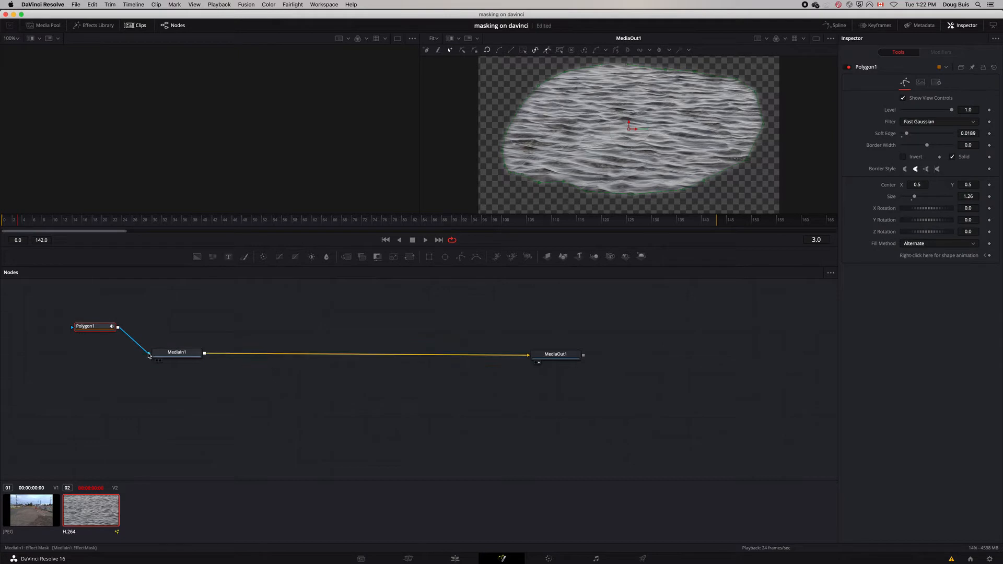
pyautogui.moveTo(148, 356); pyautogui.dragTo(142, 356)
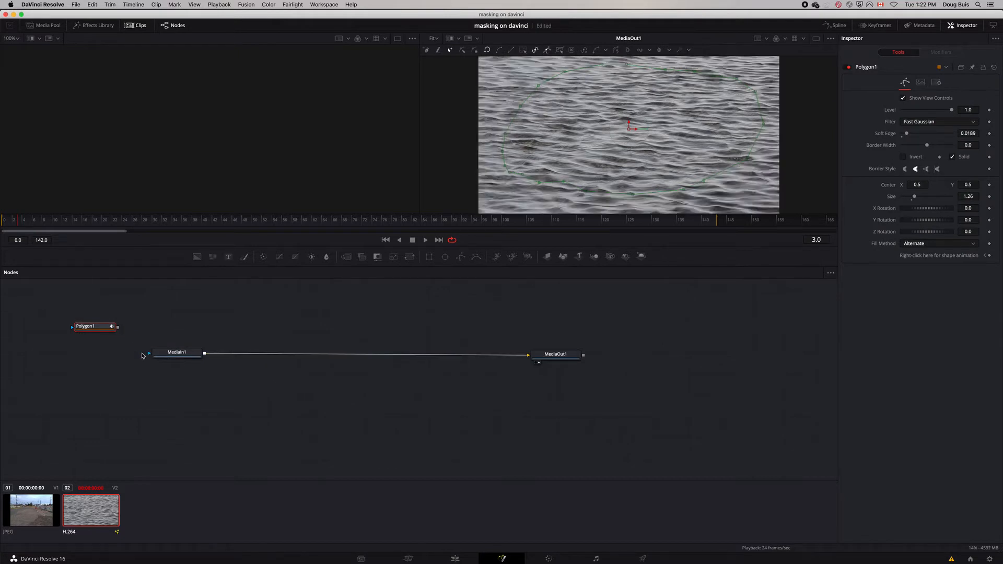
pyautogui.click(455, 560)
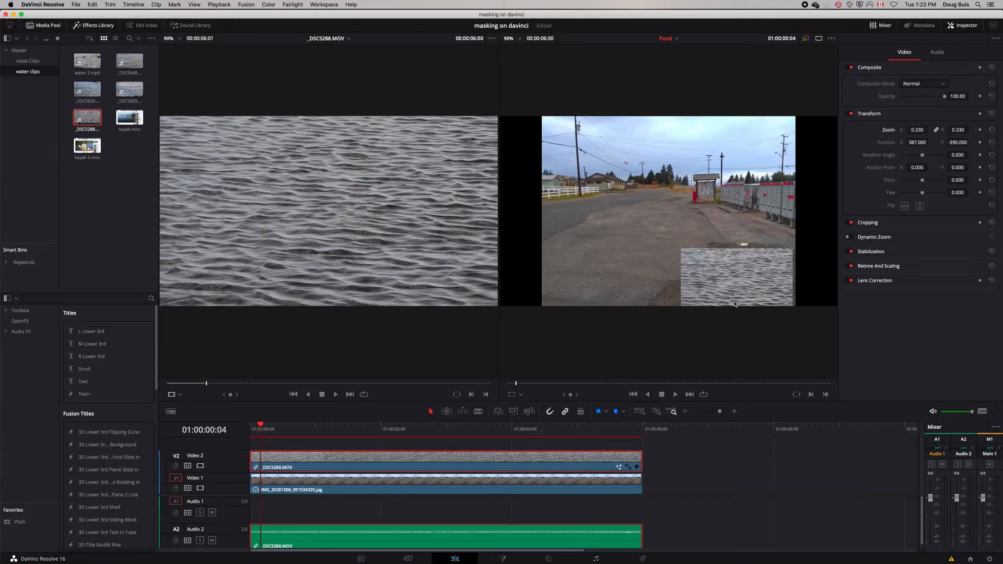
# - Reconnect Polygon1 to MediaIn1's effect mask input in Fusion and return to the Edit page
pyautogui.click(502, 559)
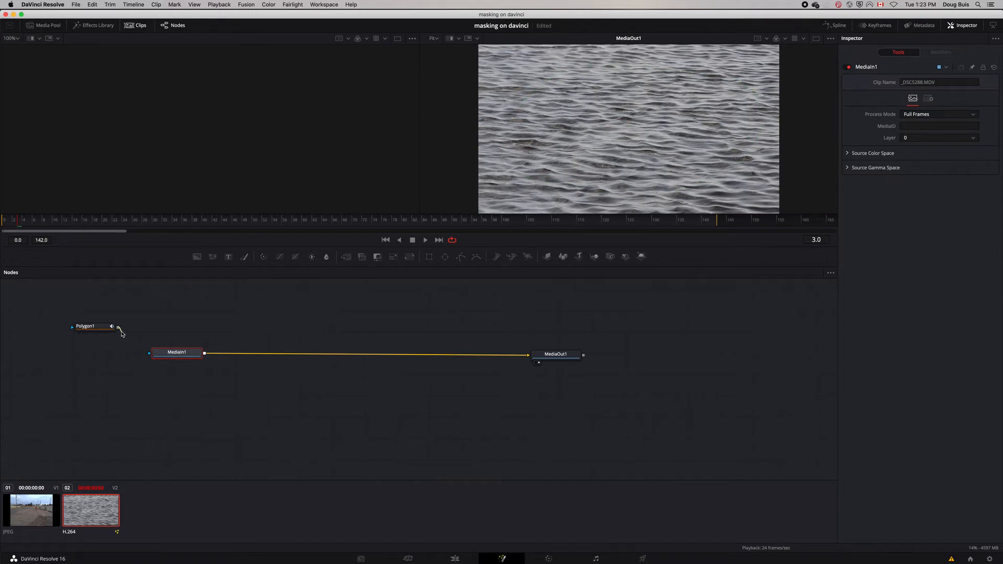
pyautogui.moveTo(119, 327); pyautogui.dragTo(149, 355)
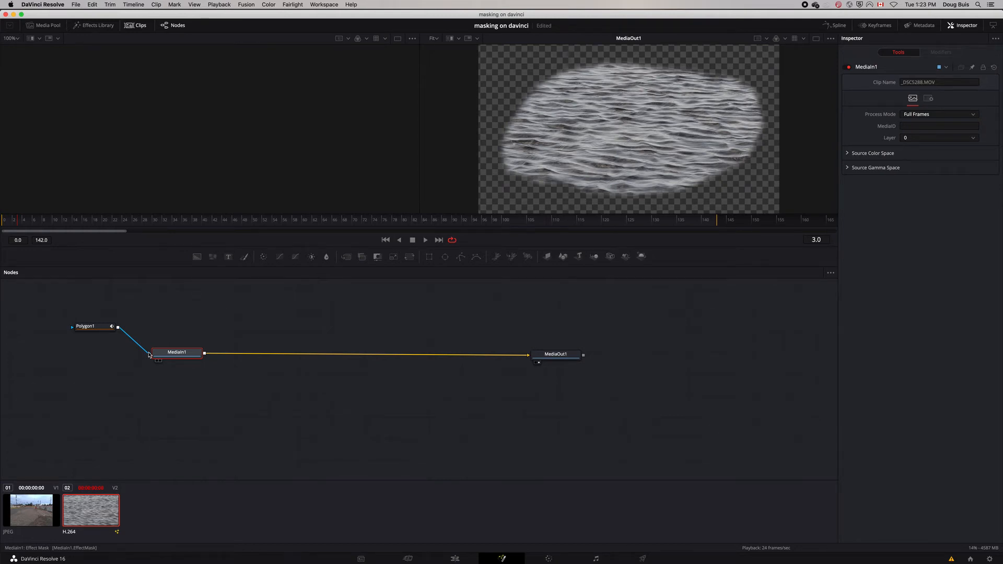
pyautogui.click(437, 555)
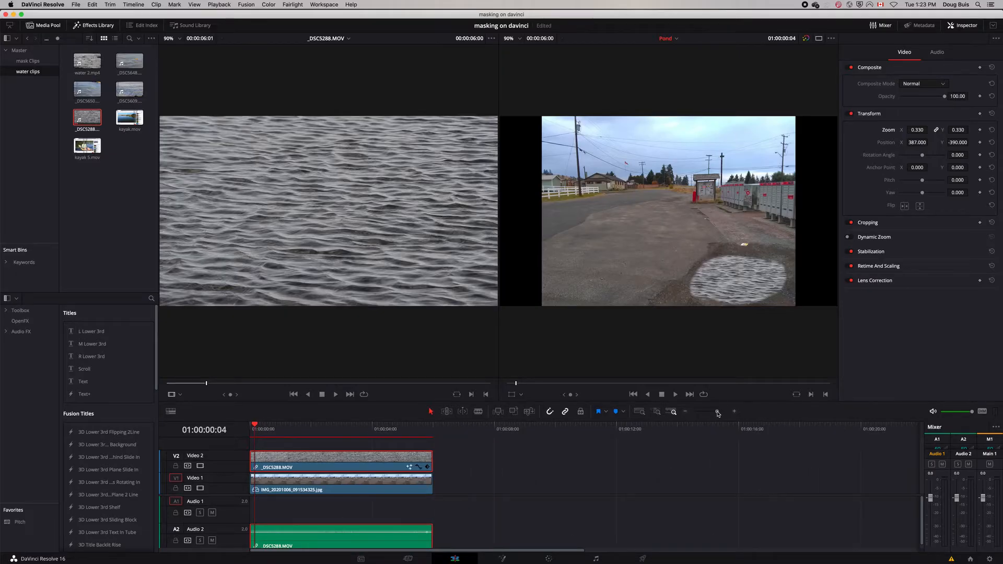
# - Place the pothole photo IMG_20201006_091627011.jpg from the mask Clips bin on Video 2, a short gap after the existing clips
pyautogui.moveTo(717, 414); pyautogui.dragTo(715, 414)
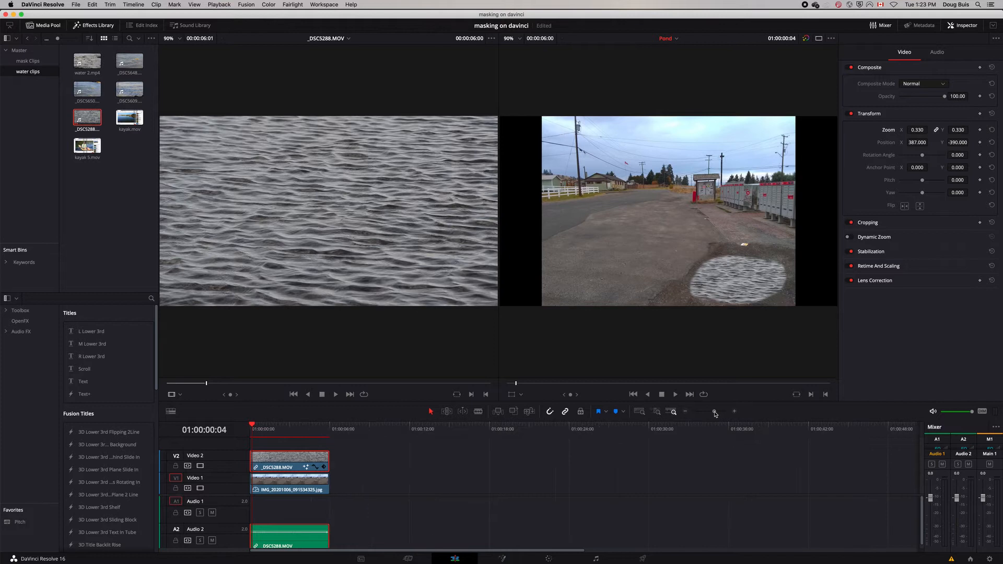
pyautogui.click(28, 60)
pyautogui.click(129, 93)
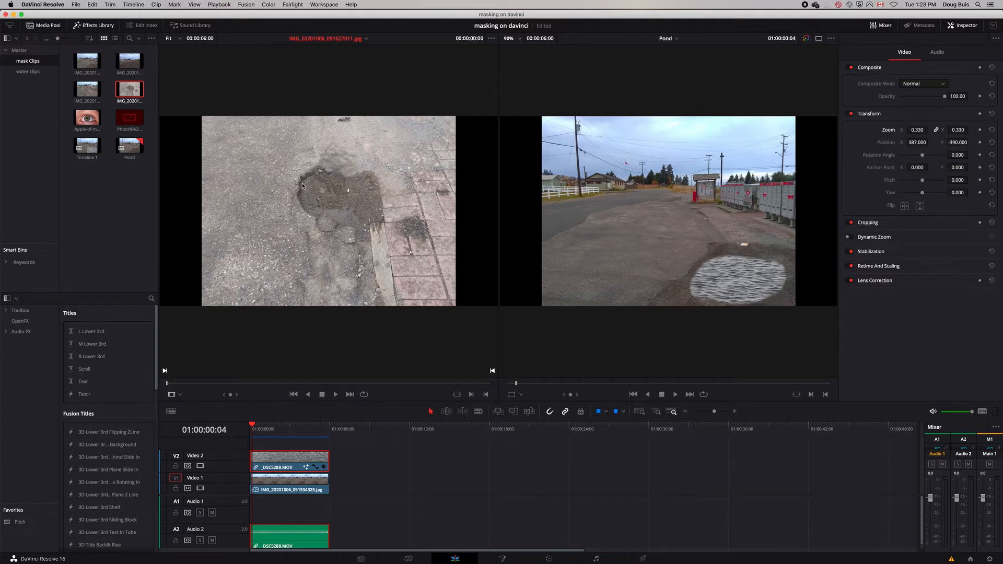
pyautogui.moveTo(240, 177); pyautogui.dragTo(403, 472)
pyautogui.click(385, 425)
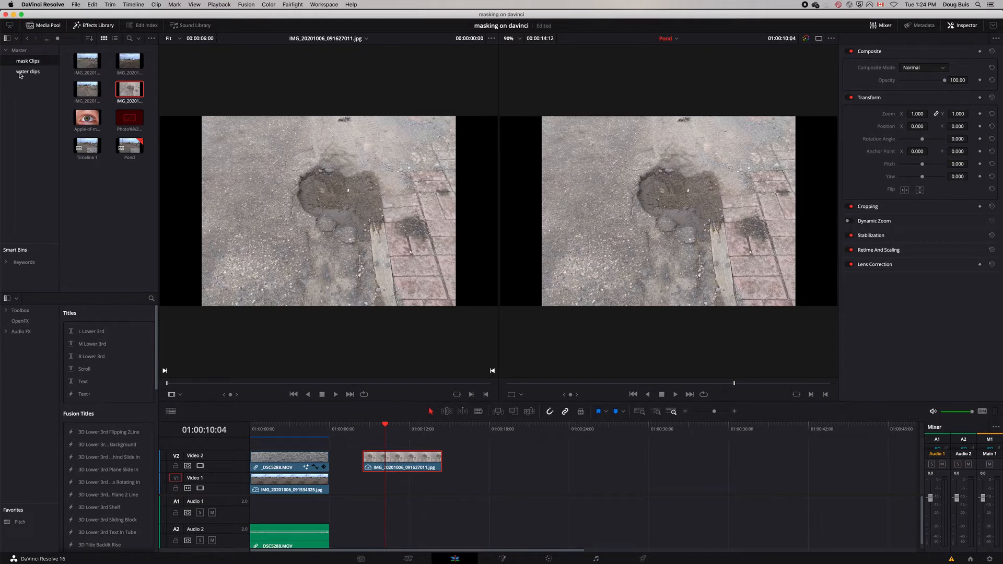
# - Place the water clip _DSC5648.MOV from the water clips bin on Video 1, directly beneath the pothole photo and matching its length
pyautogui.click(21, 73)
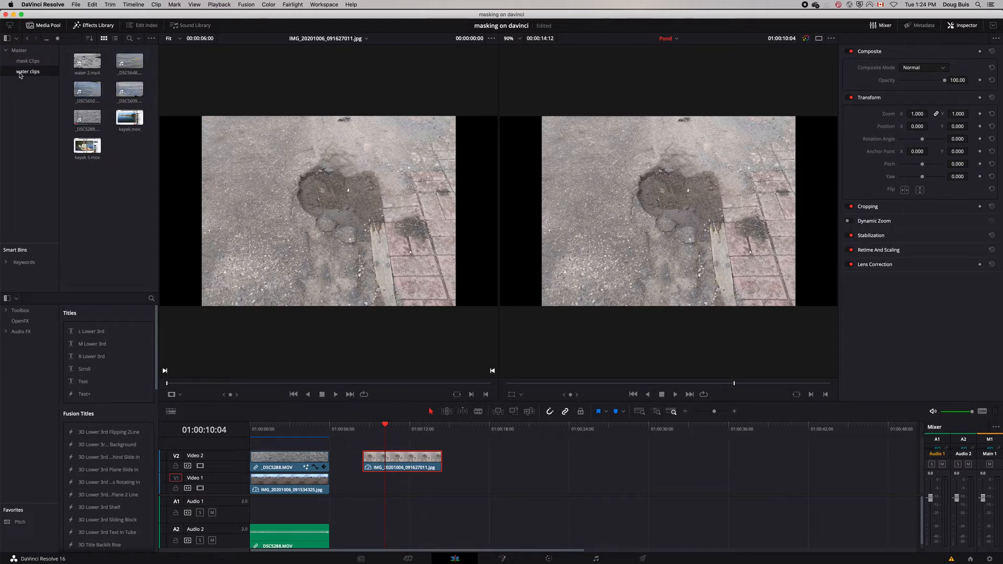
pyautogui.doubleClick(126, 62)
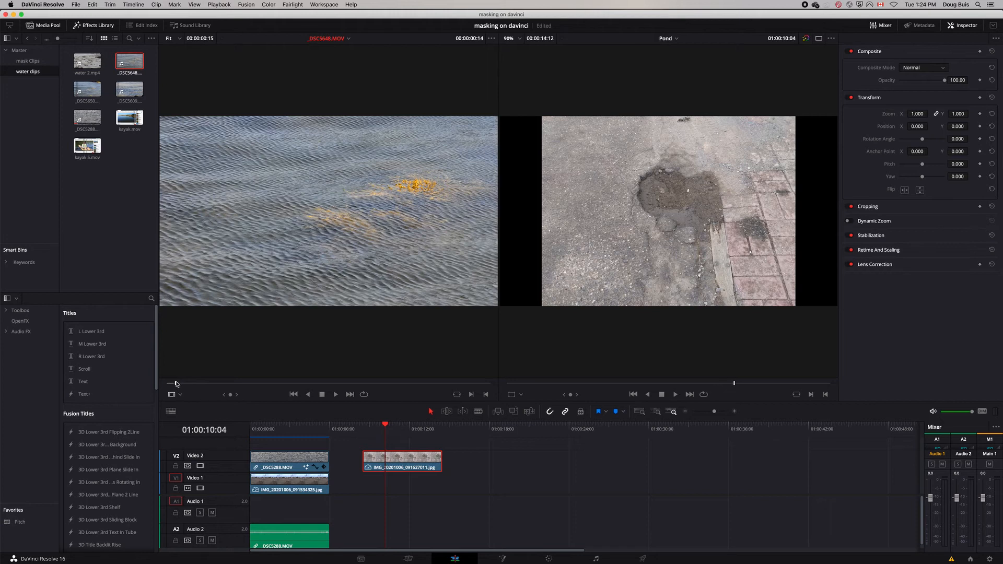
pyautogui.moveTo(176, 383); pyautogui.dragTo(202, 384)
pyautogui.click(487, 396)
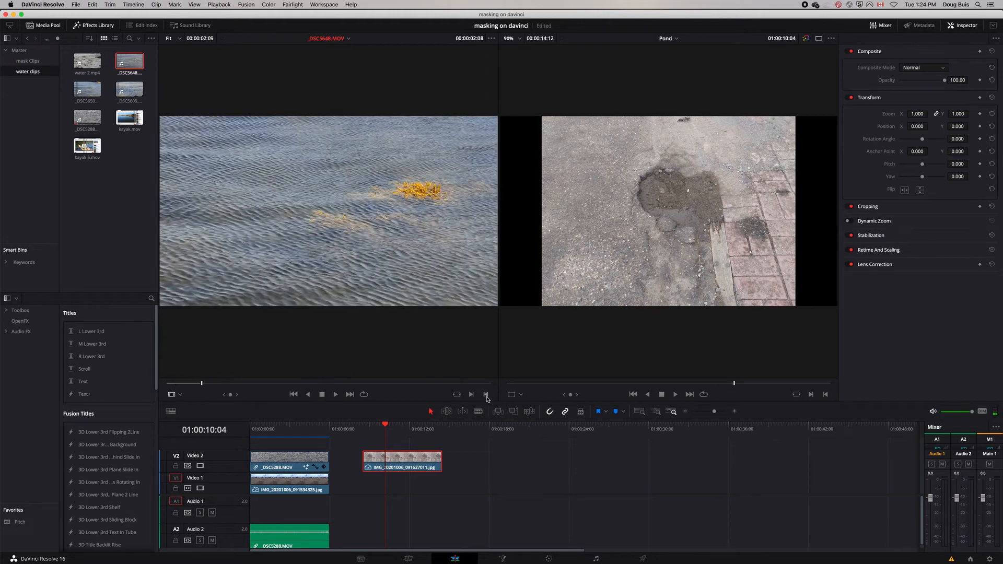
pyautogui.moveTo(274, 184); pyautogui.dragTo(442, 483)
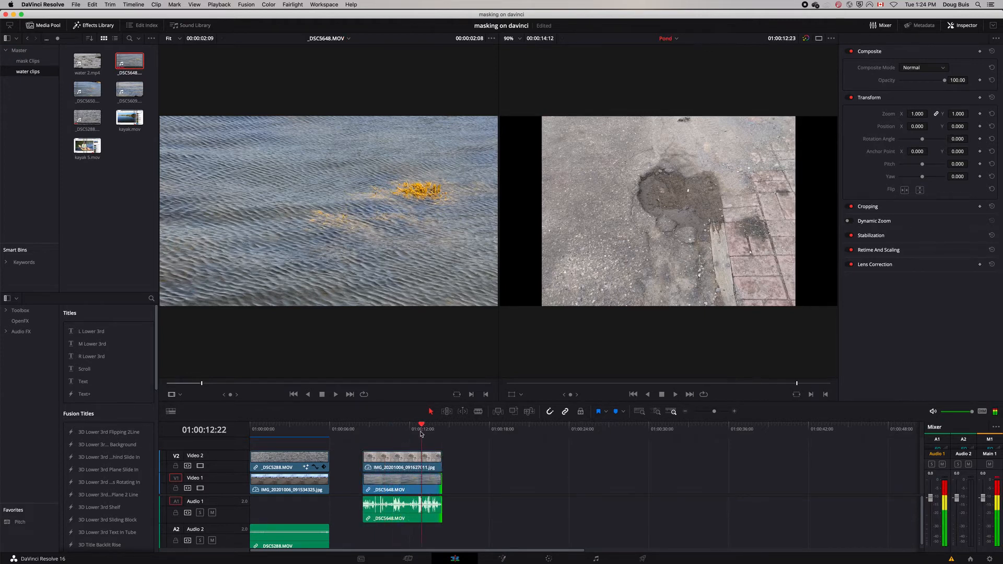
# - Open the pothole photo in Fusion and reposition the MediaIn1 and MediaOut1 nodes to make room for a mask node
pyautogui.click(412, 462)
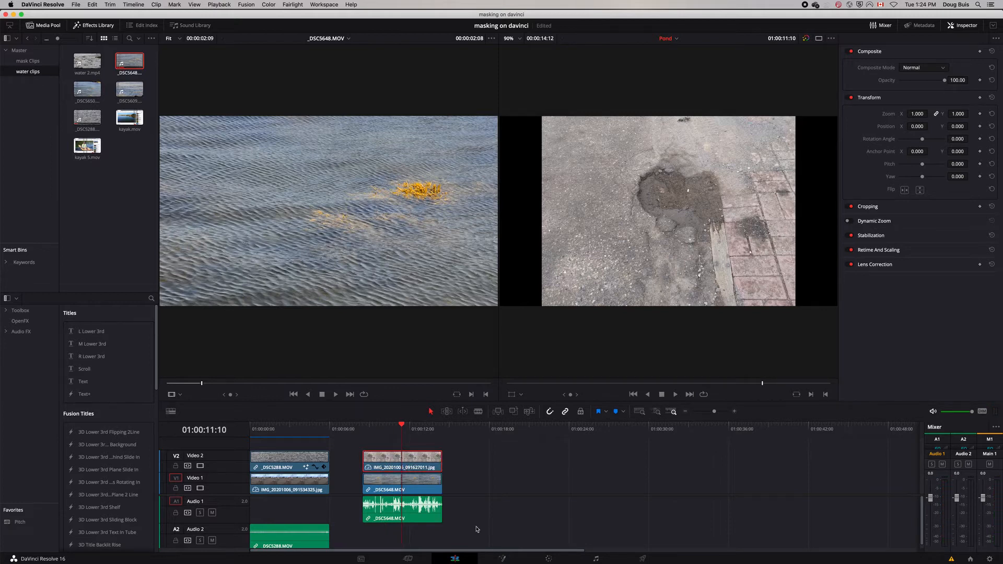
pyautogui.click(502, 559)
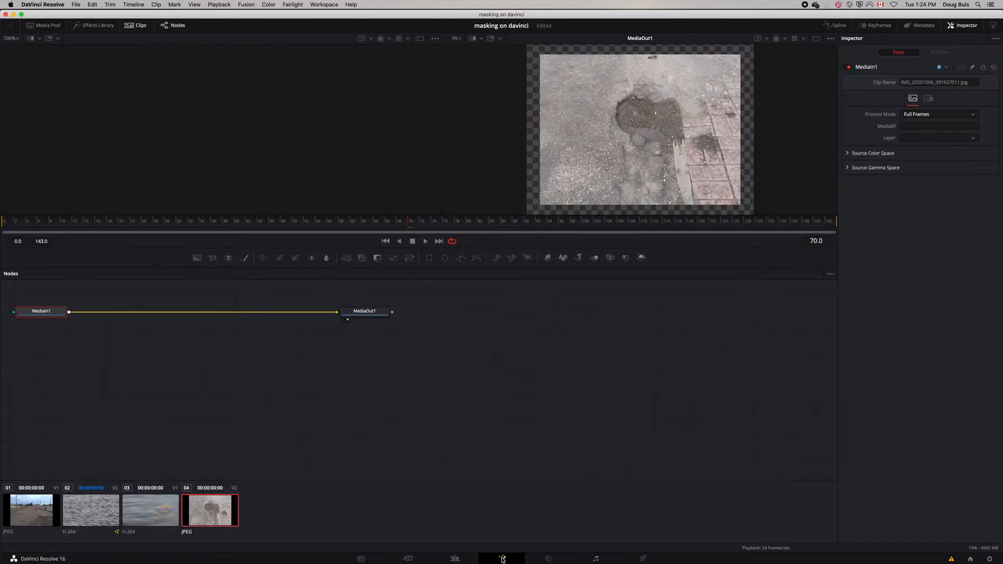
pyautogui.moveTo(41, 311); pyautogui.dragTo(175, 340)
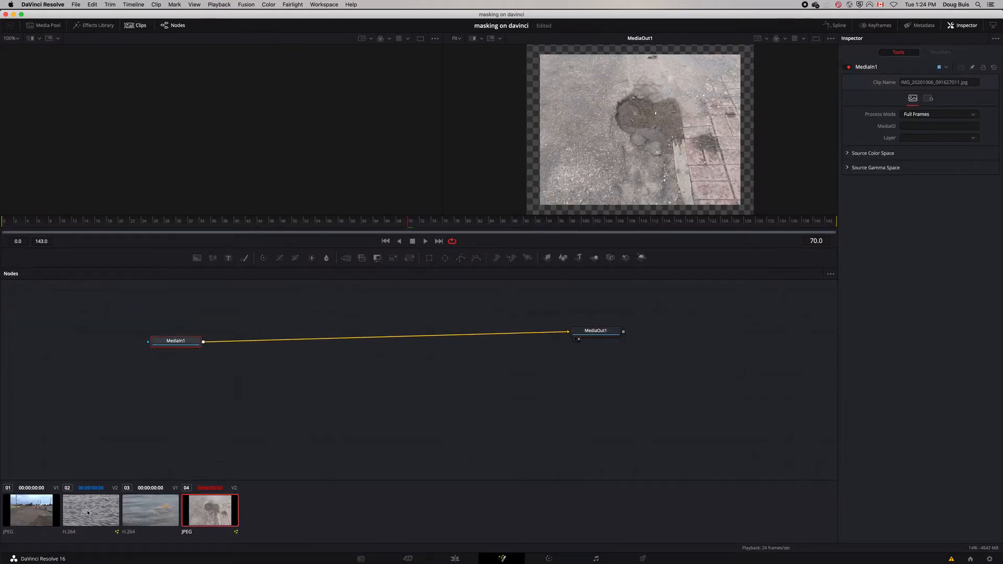
pyautogui.click(89, 513)
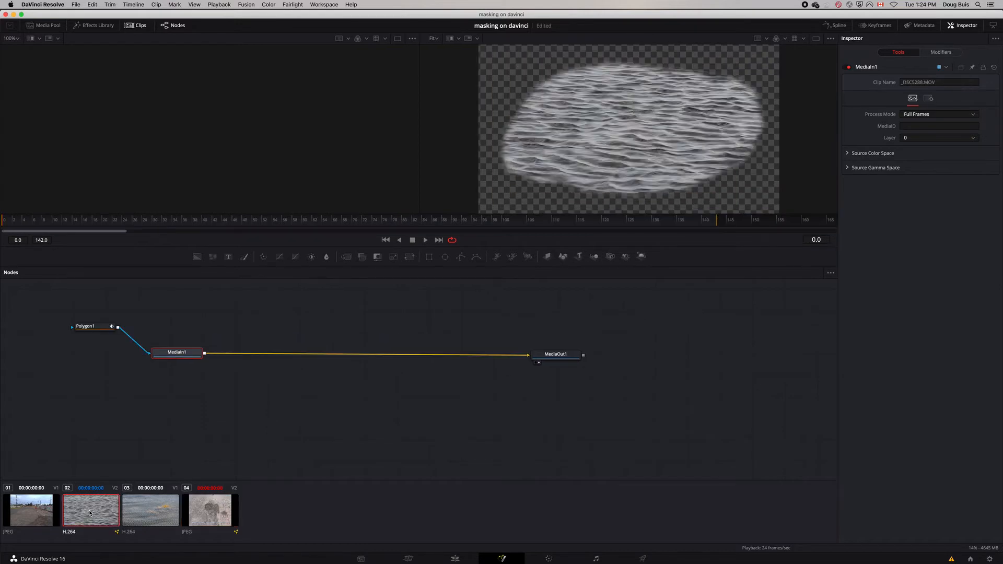
pyautogui.click(210, 511)
pyautogui.moveTo(604, 335); pyautogui.dragTo(630, 351)
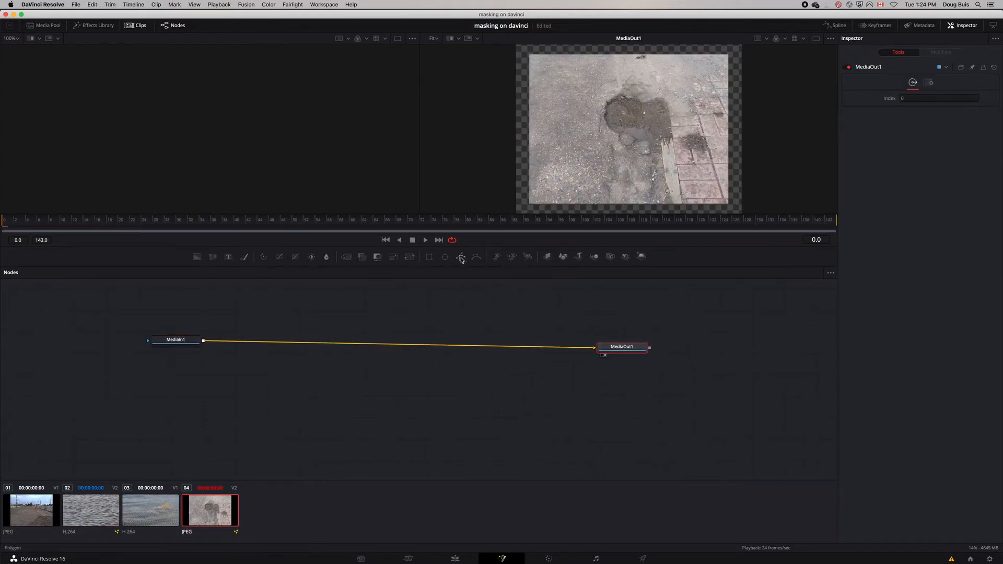
# - Add a Polygon node above MediaIn1, connect it to MediaIn1's effect mask input, and turn on Invert
pyautogui.moveTo(462, 260); pyautogui.dragTo(126, 314)
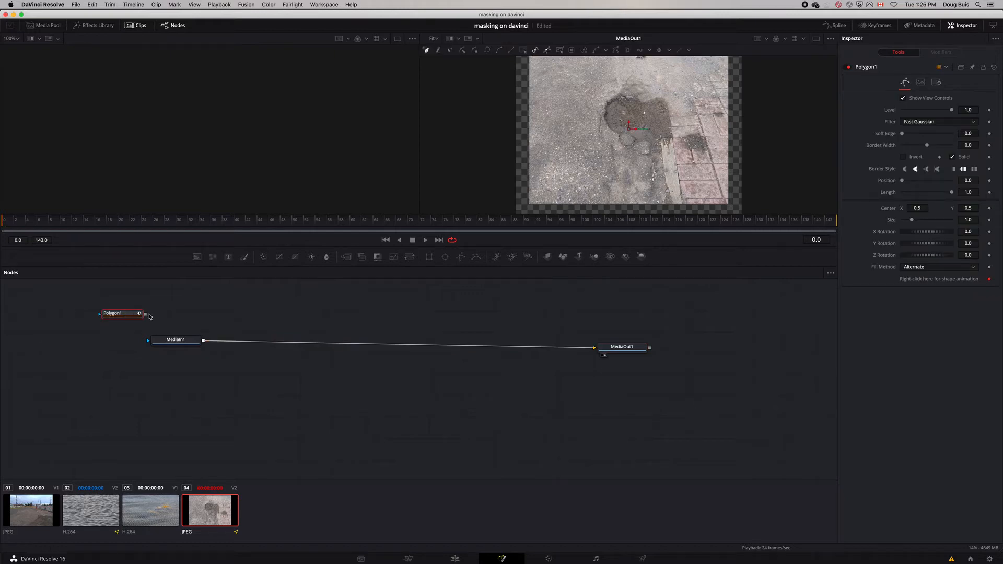
pyautogui.moveTo(146, 315); pyautogui.dragTo(150, 341)
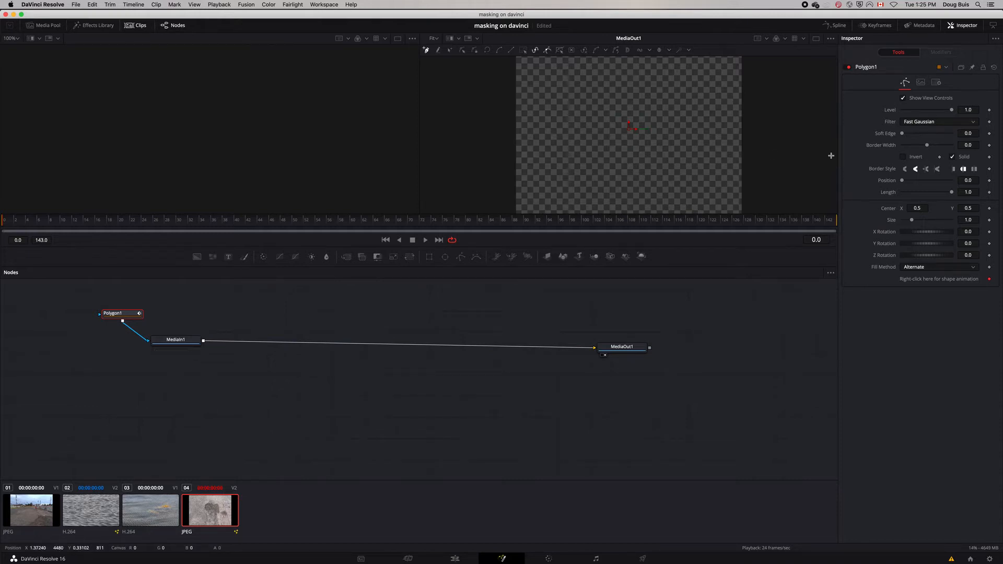
pyautogui.click(904, 157)
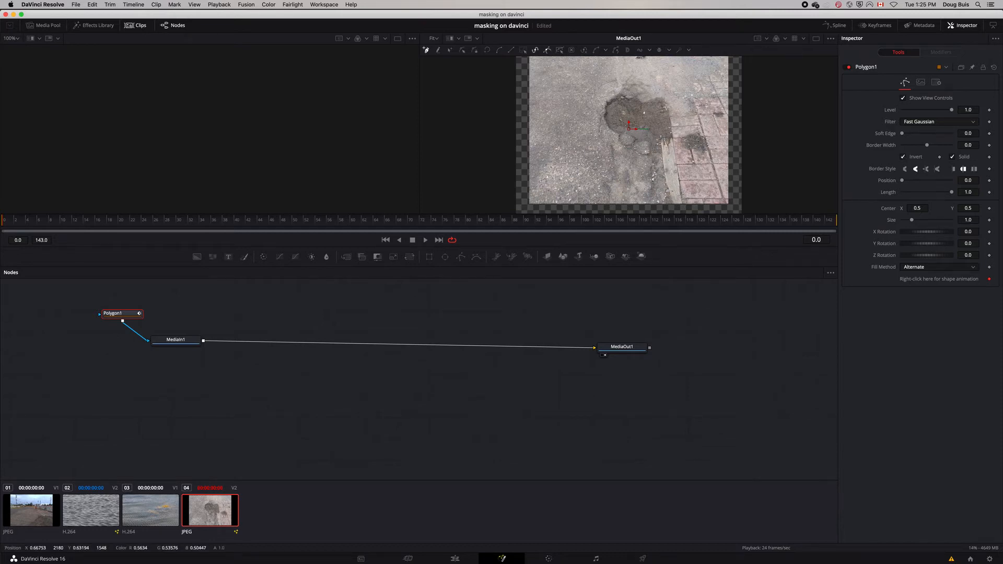
# - Outline the pothole with a closed polygon mask and set its Soft Edge to about 0.0126
pyautogui.click(657, 98)
pyautogui.click(662, 98)
pyautogui.click(666, 102)
pyautogui.click(673, 137)
pyautogui.click(665, 139)
pyautogui.click(659, 137)
pyautogui.click(654, 132)
pyautogui.click(651, 127)
pyautogui.click(607, 121)
pyautogui.click(606, 115)
pyautogui.click(607, 110)
pyautogui.click(610, 104)
pyautogui.click(616, 99)
pyautogui.click(626, 98)
pyautogui.click(635, 98)
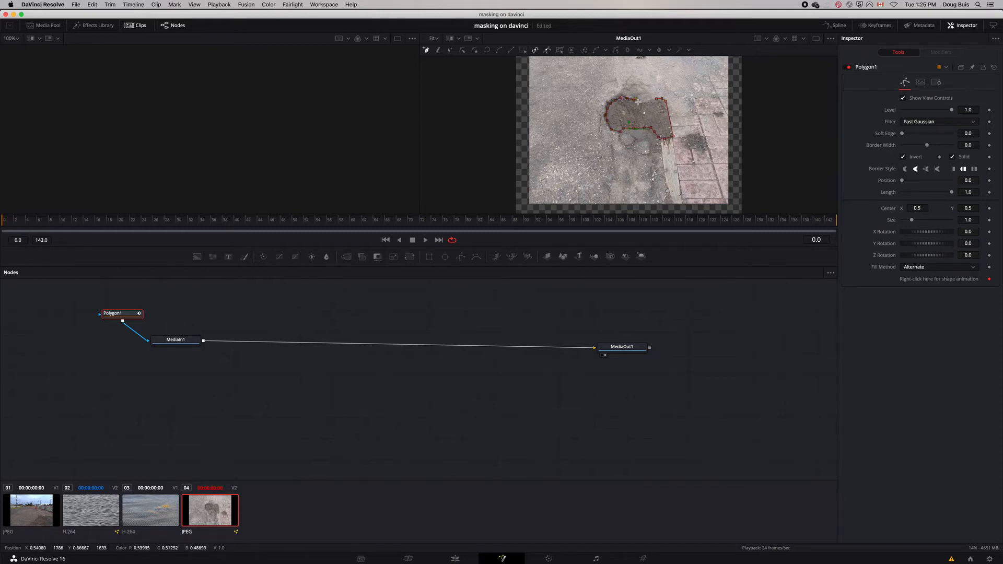
pyautogui.click(642, 99)
pyautogui.click(656, 99)
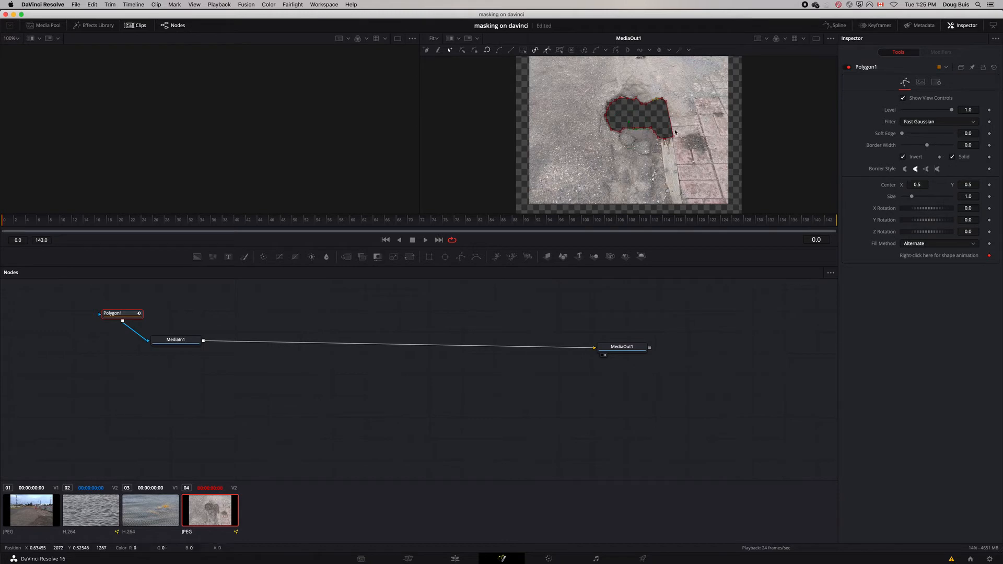
pyautogui.moveTo(903, 135); pyautogui.dragTo(907, 135)
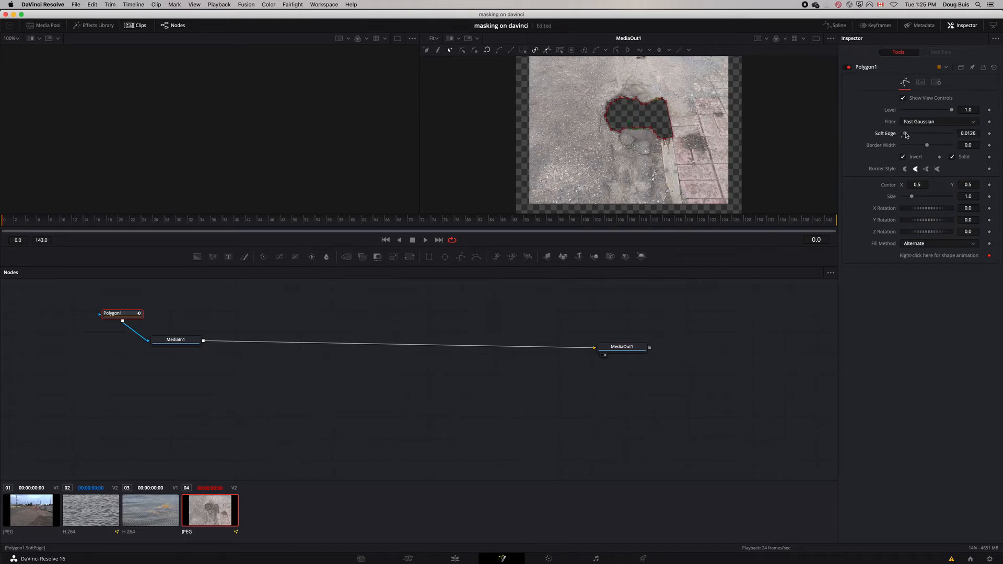
# - On the edit timeline, set the pothole photo's zoom to 1.210 and the water clip's beneath it to 0.410 with Position Y 49
pyautogui.click(455, 559)
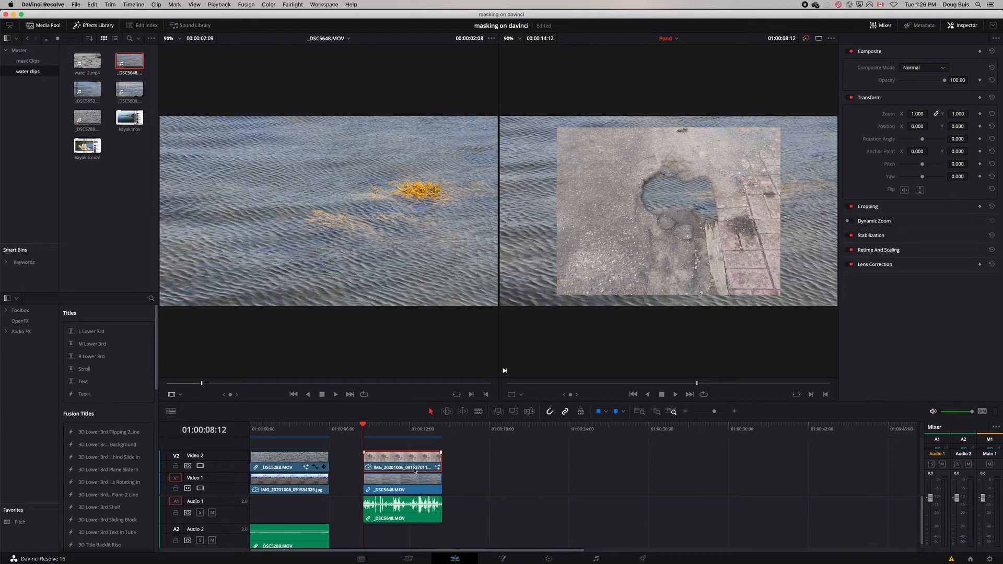
pyautogui.moveTo(930, 118); pyautogui.dragTo(930, 114)
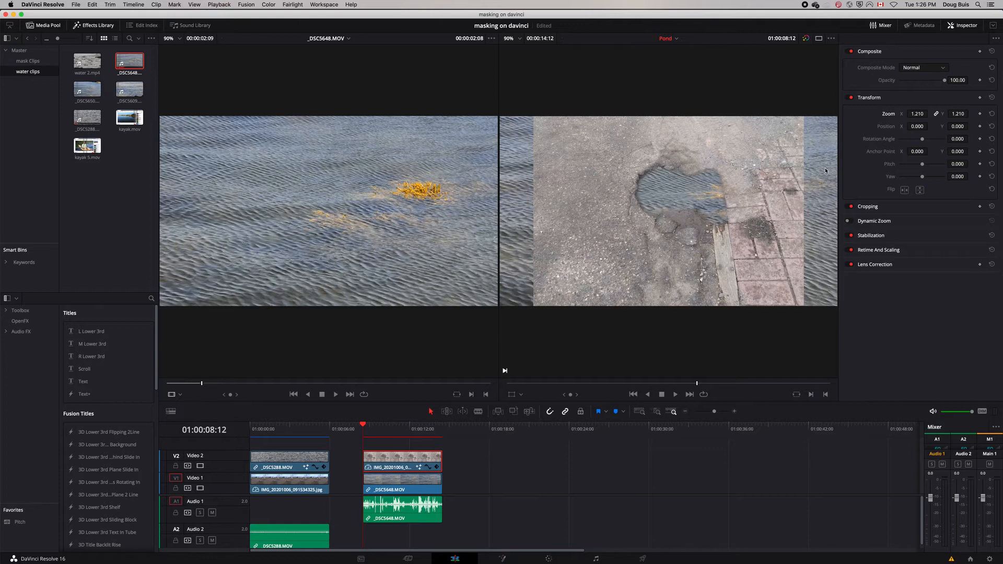
pyautogui.click(380, 491)
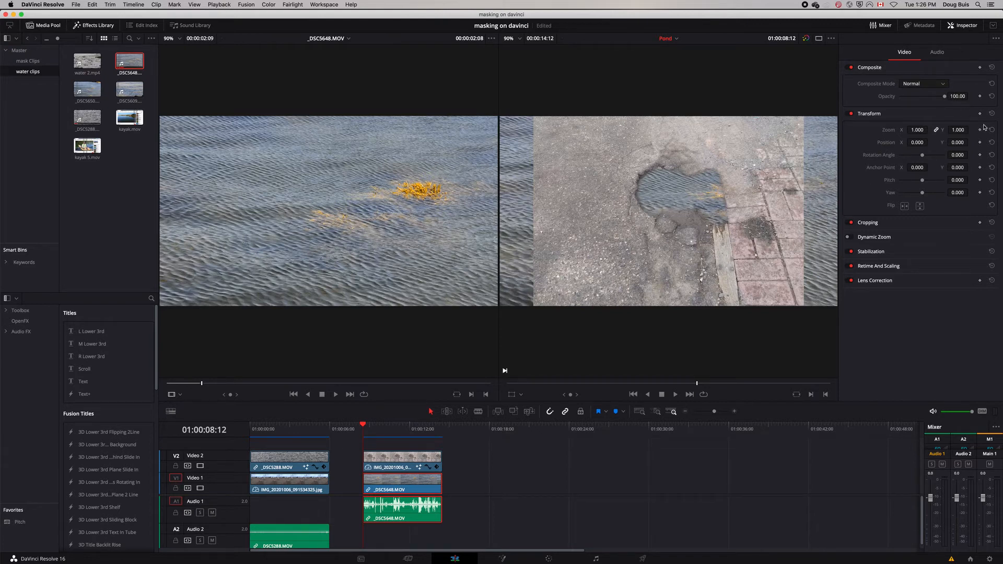
pyautogui.moveTo(917, 130); pyautogui.dragTo(971, 142)
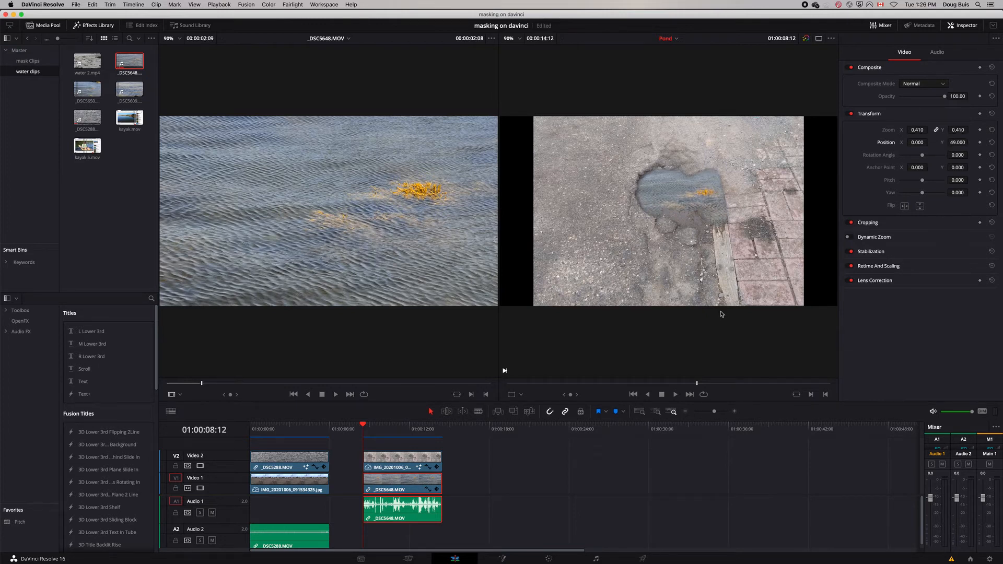
# - Play back the pothole composite and fine-tune the water clip's transform so the water sits well inside the hole
pyautogui.press('space')
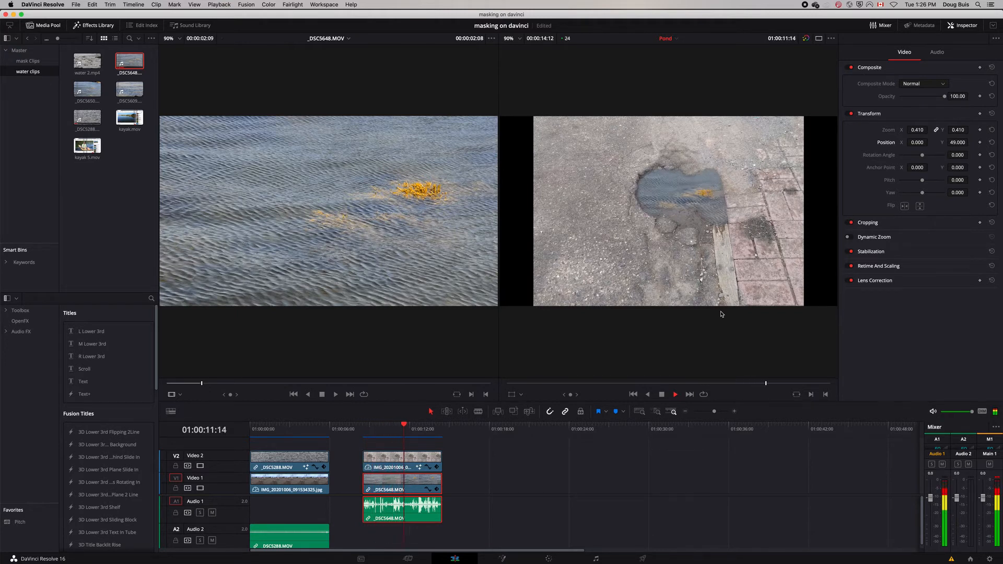
pyautogui.press('space')
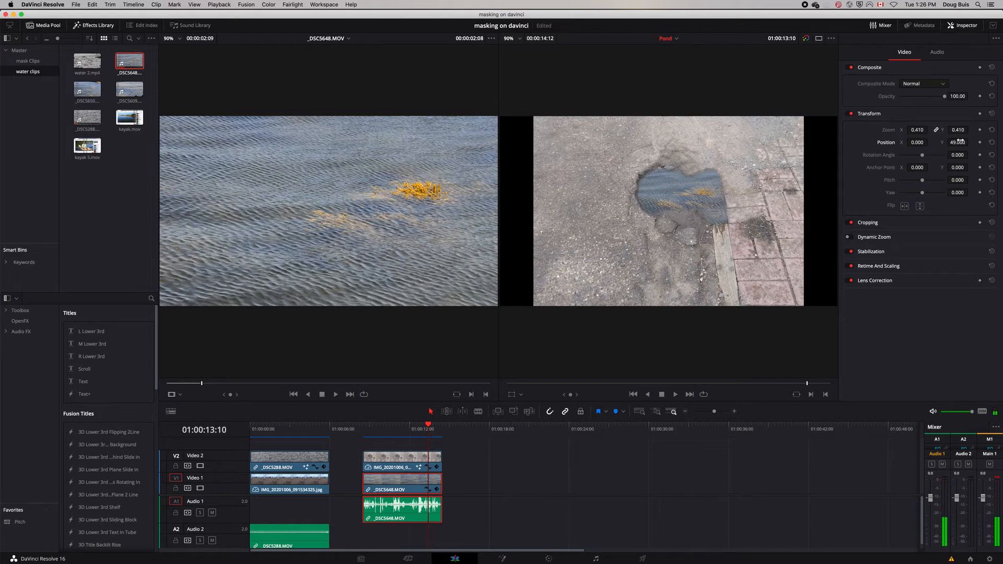
pyautogui.moveTo(958, 142)
pyautogui.mouseDown()
pyautogui.moveTo(971, 143)
pyautogui.moveTo(952, 130)
pyautogui.moveTo(930, 142)
pyautogui.moveTo(971, 129)
pyautogui.mouseUp()
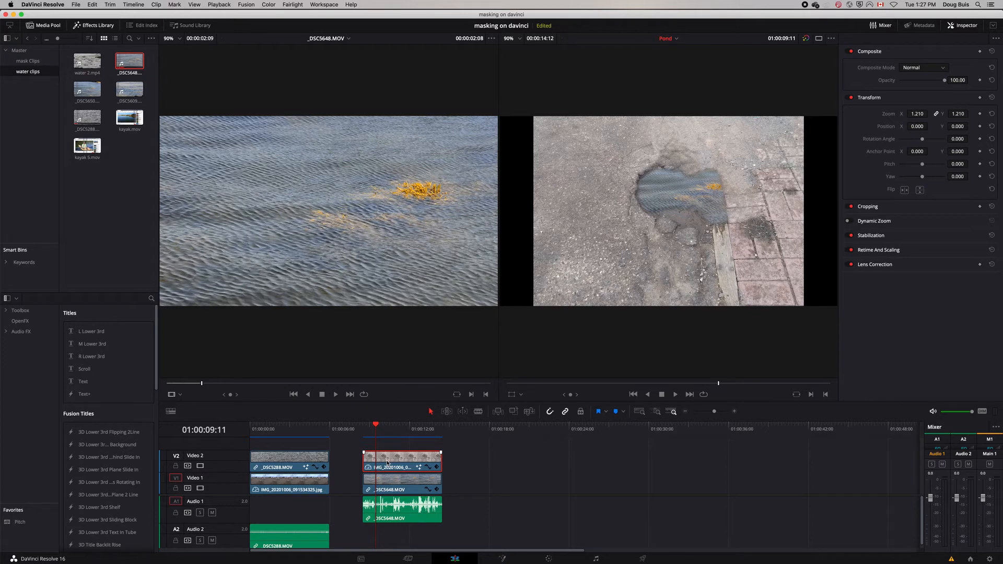
# - Place the garden photo with the green pond liner from the mask Clips bin on Video 2, with a gap after the pothole clips
pyautogui.click(29, 61)
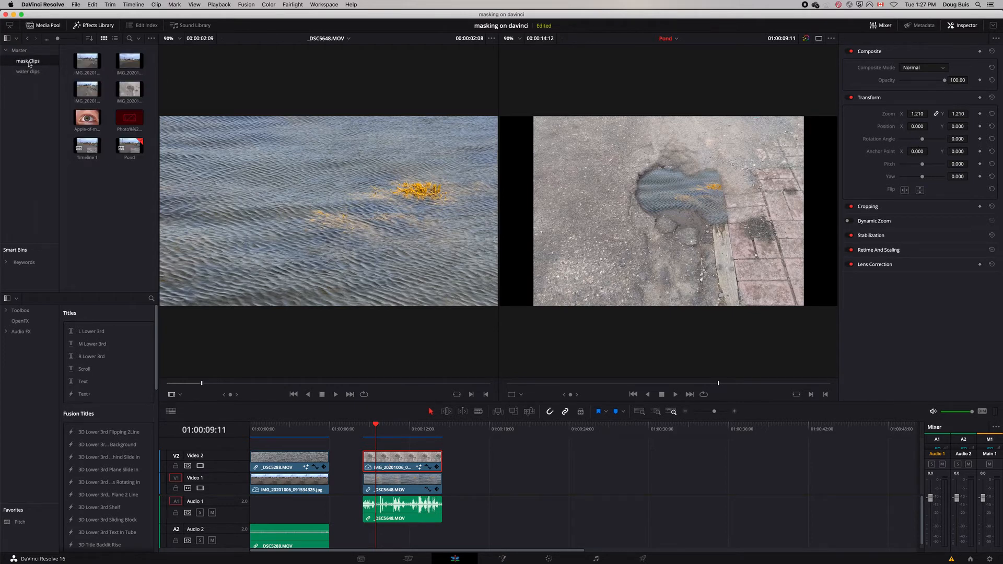
pyautogui.doubleClick(123, 119)
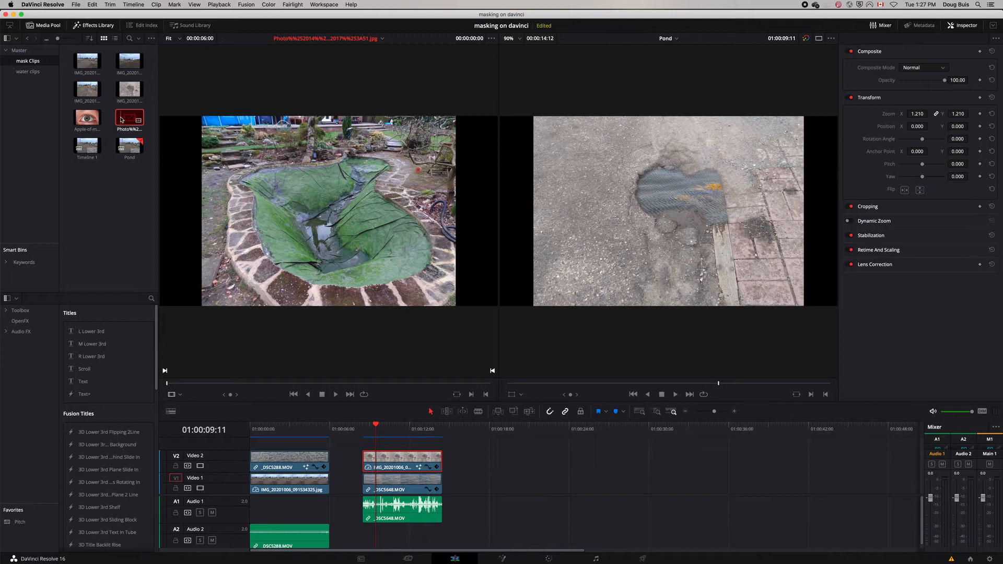
pyautogui.moveTo(219, 161); pyautogui.dragTo(489, 467)
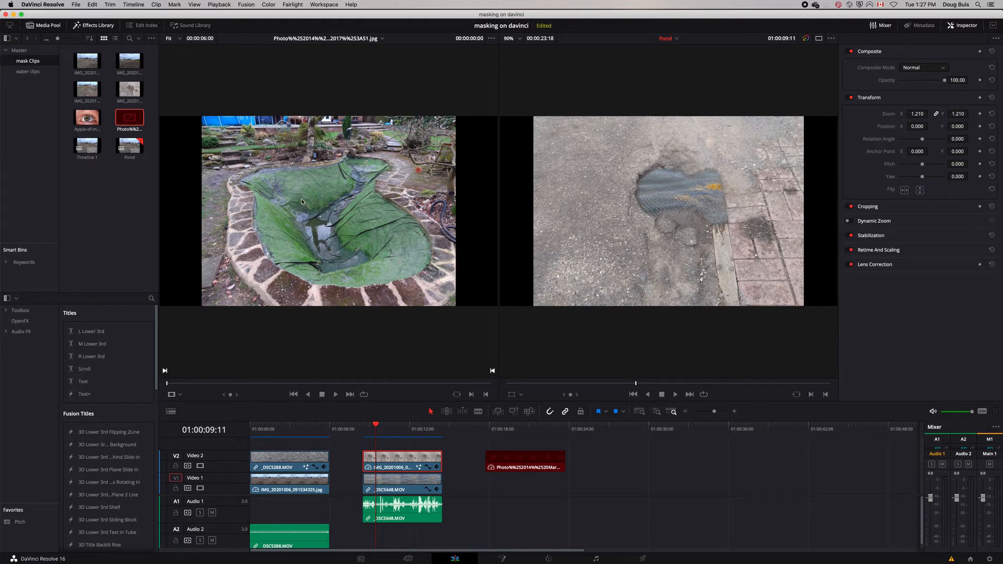
# - Place about the first six seconds of water 2.mp4 on Video 1 beneath the pond photo, trimmed to the photo's length
pyautogui.click(28, 73)
pyautogui.doubleClick(87, 61)
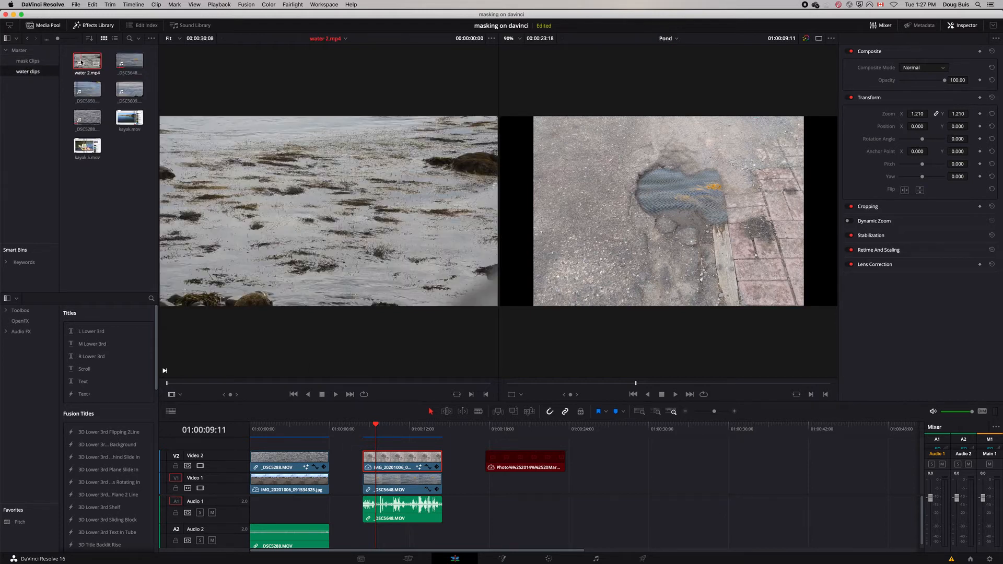
pyautogui.moveTo(168, 385); pyautogui.dragTo(232, 386)
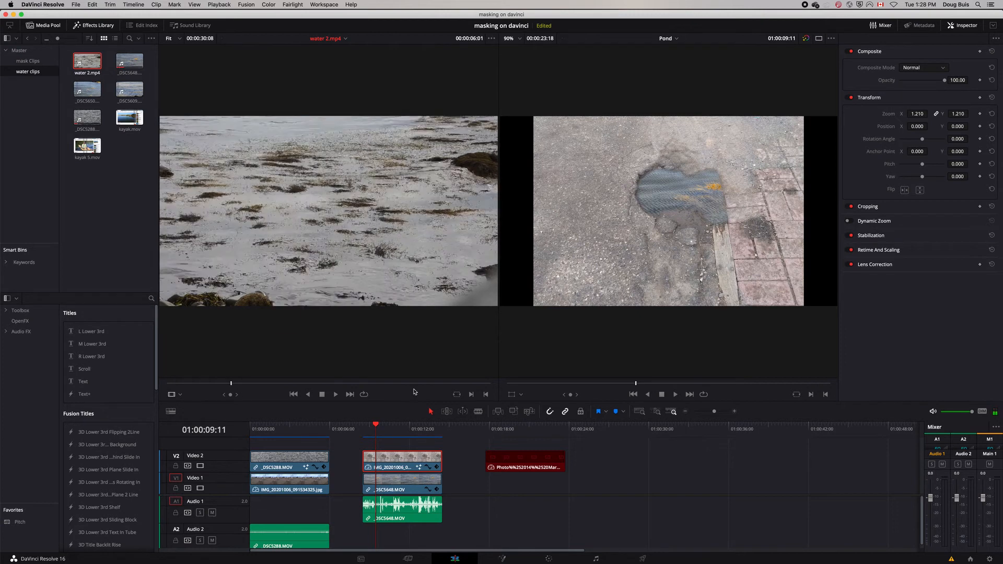
pyautogui.click(486, 395)
pyautogui.moveTo(245, 174); pyautogui.dragTo(491, 499)
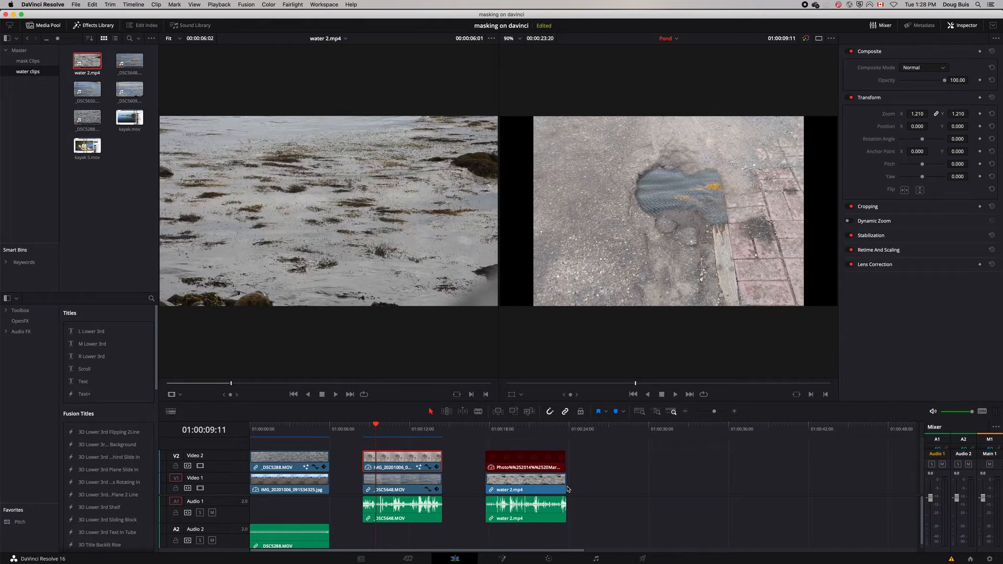
pyautogui.moveTo(566, 489); pyautogui.dragTo(565, 490)
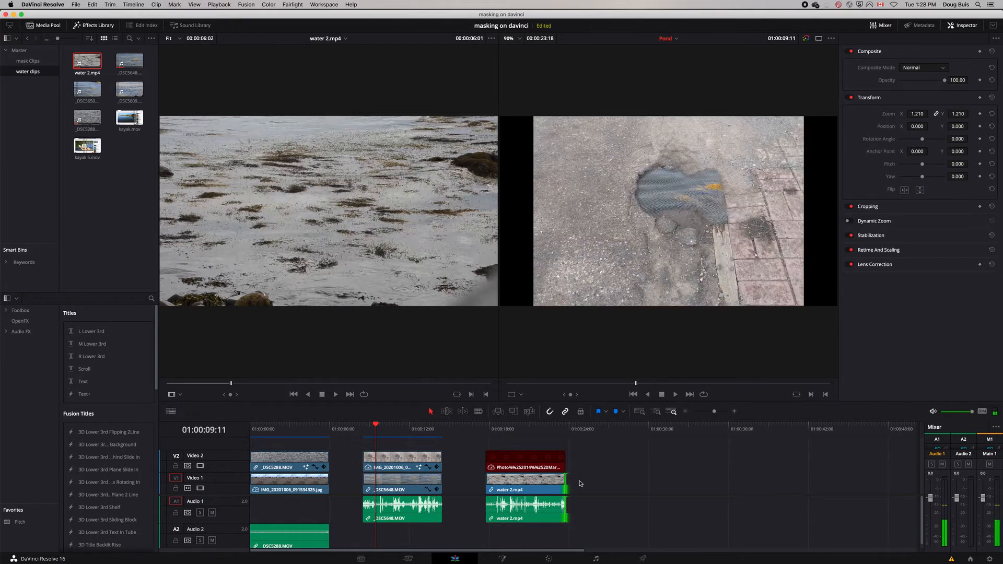
# - Open the pond photo in Fusion, add a Polygon node connected to MediaIn1's effect mask input, and turn on Invert
pyautogui.click(548, 461)
pyautogui.moveTo(532, 431); pyautogui.dragTo(534, 453)
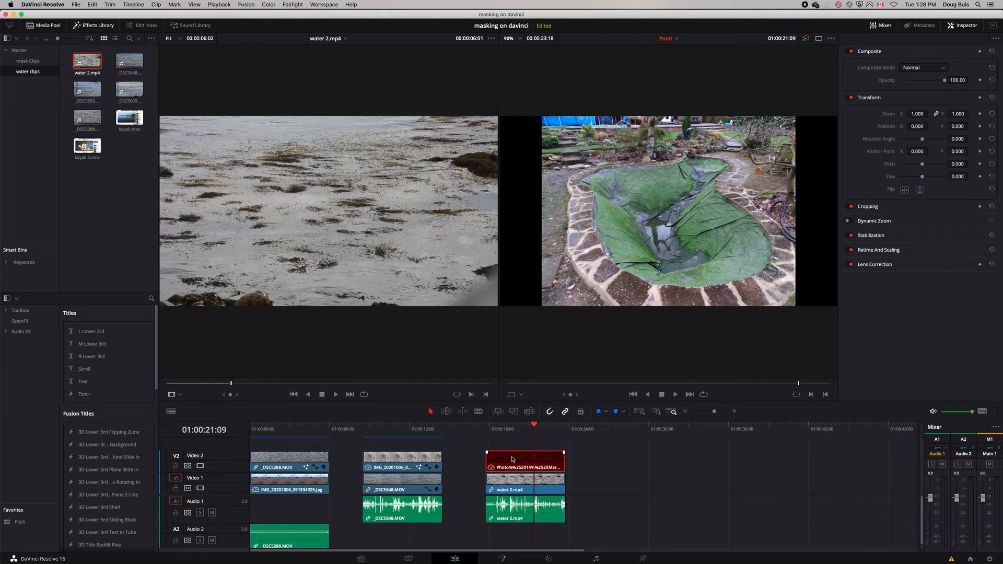
pyautogui.click(504, 559)
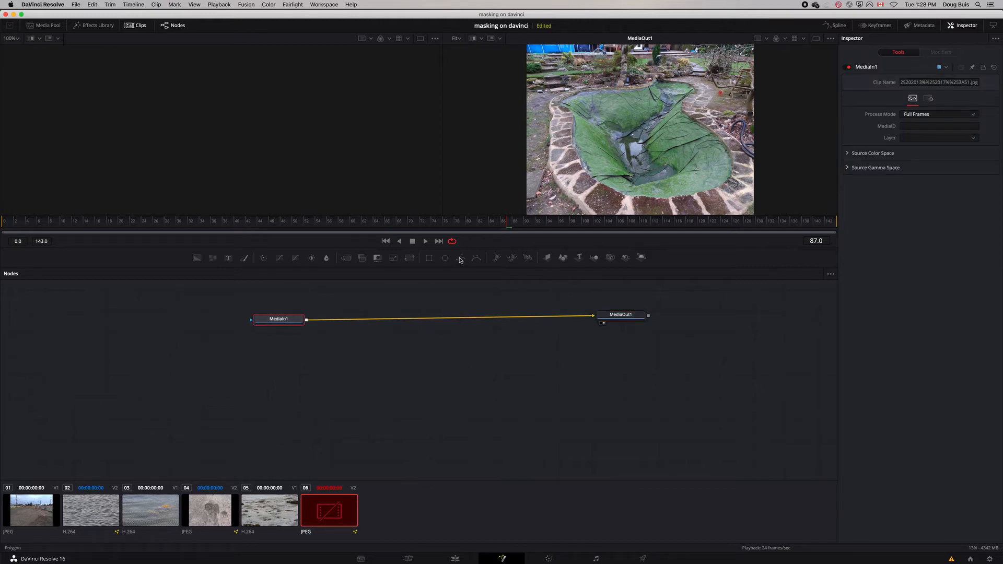
pyautogui.moveTo(461, 260); pyautogui.dragTo(252, 320)
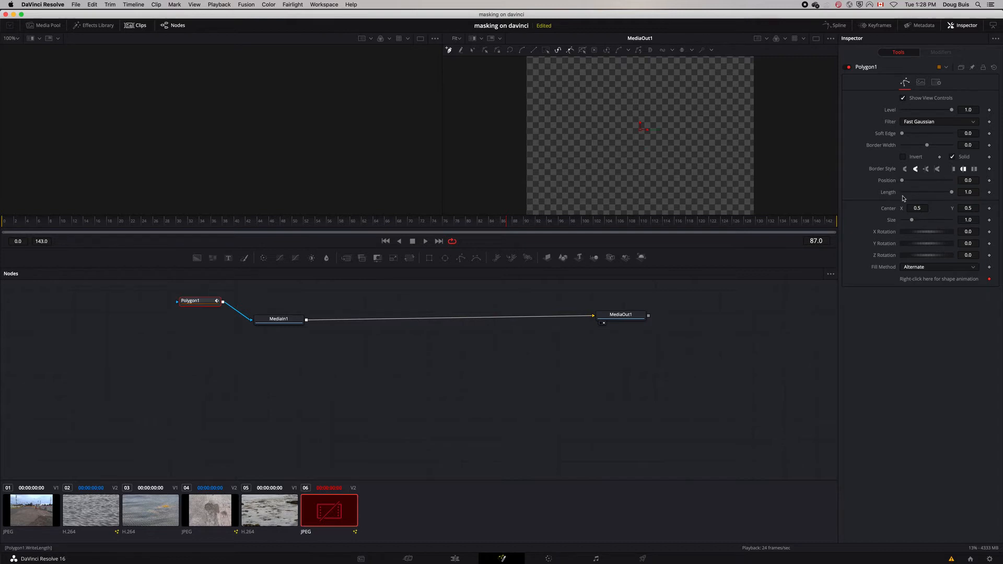
pyautogui.click(903, 157)
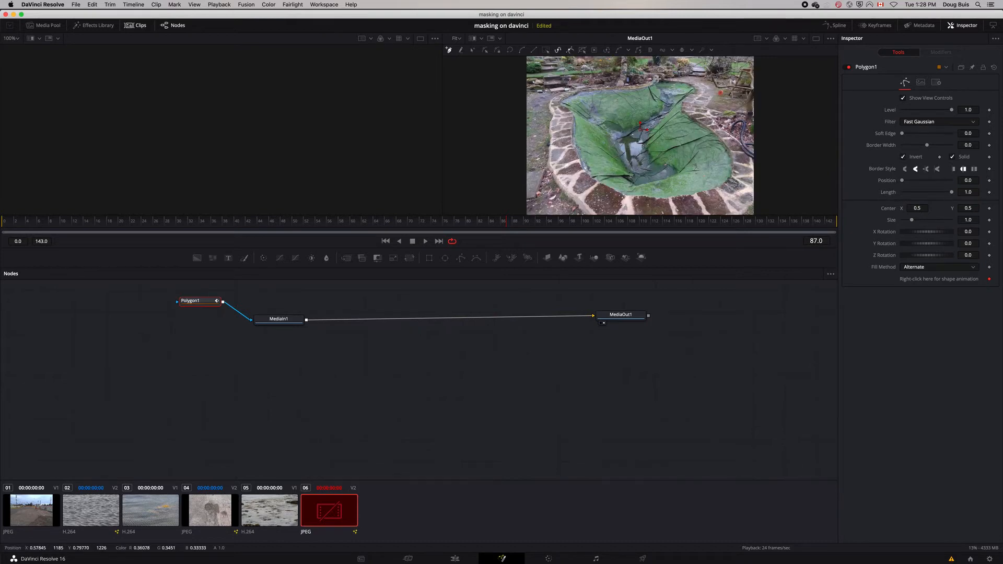
# - Outline the green pond liner along the inner edge of the stone border with a closed polygon mask
pyautogui.click(656, 80)
pyautogui.click(653, 85)
pyautogui.click(642, 91)
pyautogui.click(618, 92)
pyautogui.click(591, 92)
pyautogui.click(574, 96)
pyautogui.click(562, 102)
pyautogui.click(567, 108)
pyautogui.click(583, 157)
pyautogui.click(596, 175)
pyautogui.click(614, 186)
pyautogui.click(631, 194)
pyautogui.click(653, 196)
pyautogui.click(675, 195)
pyautogui.click(717, 186)
pyautogui.click(729, 171)
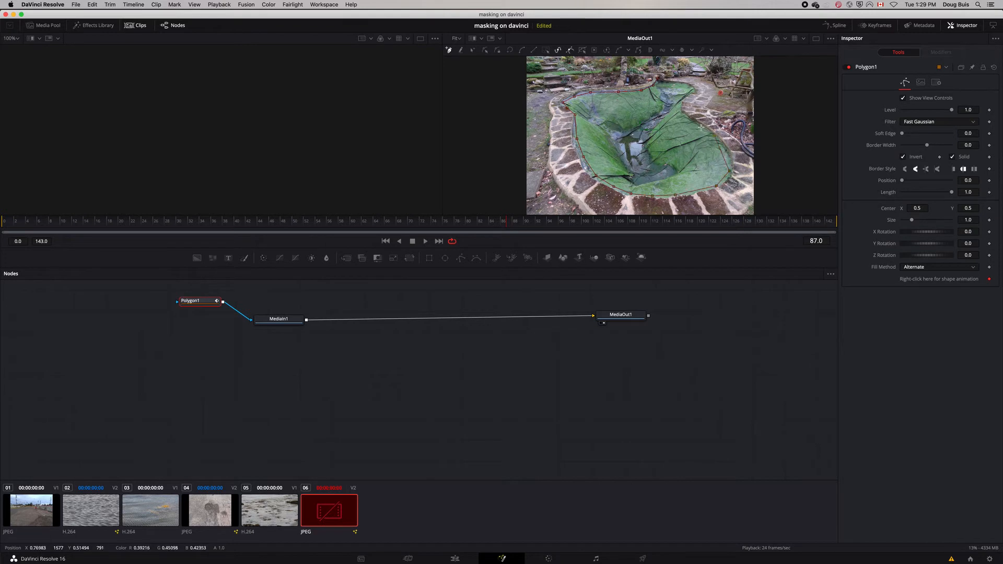
pyautogui.click(697, 125)
pyautogui.click(683, 115)
pyautogui.click(680, 108)
pyautogui.click(681, 98)
pyautogui.click(693, 88)
pyautogui.click(673, 82)
pyautogui.click(658, 79)
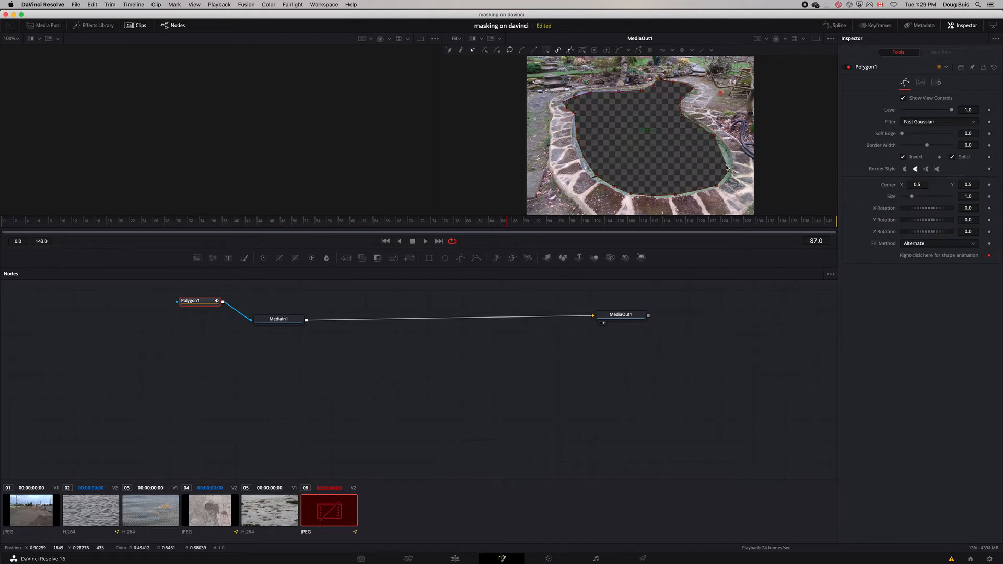
# - Adjust the mask points along the pond's lower right edge to fit the stones and slightly increase the Soft Edge
pyautogui.click(721, 151)
pyautogui.moveTo(722, 152); pyautogui.dragTo(733, 162)
pyautogui.moveTo(724, 178); pyautogui.dragTo(665, 197)
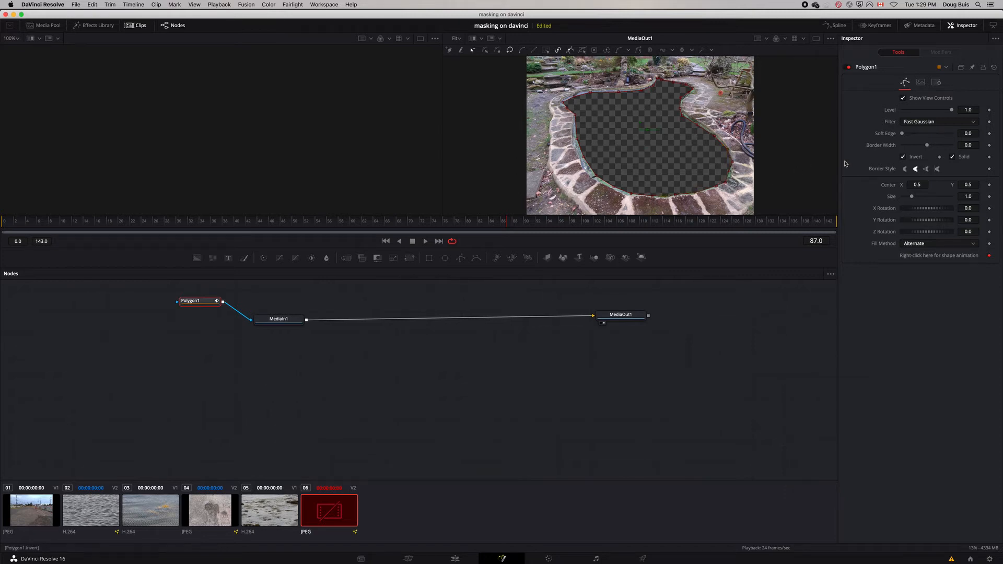
pyautogui.moveTo(903, 134); pyautogui.dragTo(907, 136)
# - Play back the pond composite on the edit timeline, and set the water 2.mp4 clip's zoom to 0.740 and Position Y to -37
pyautogui.click(455, 560)
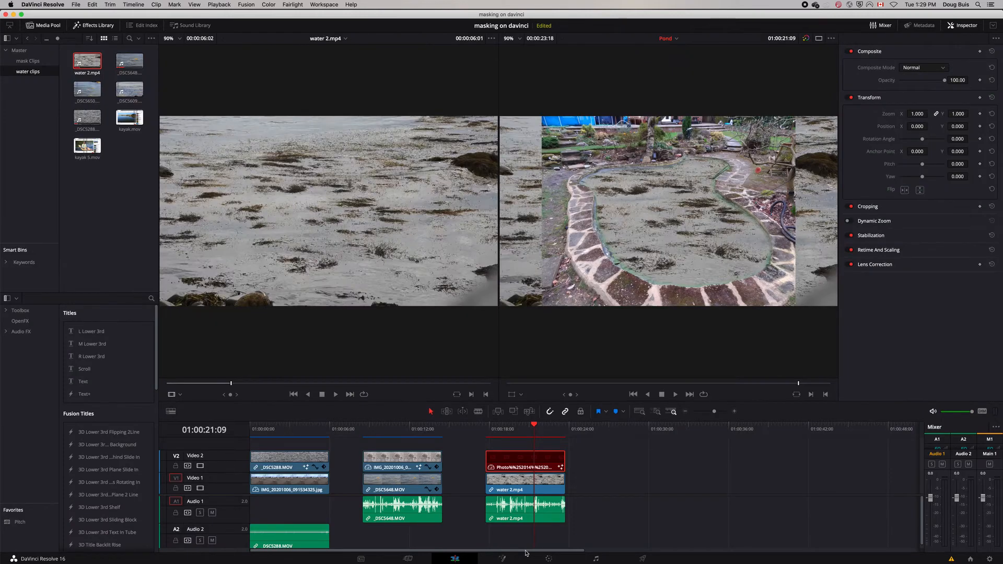
pyautogui.press('space')
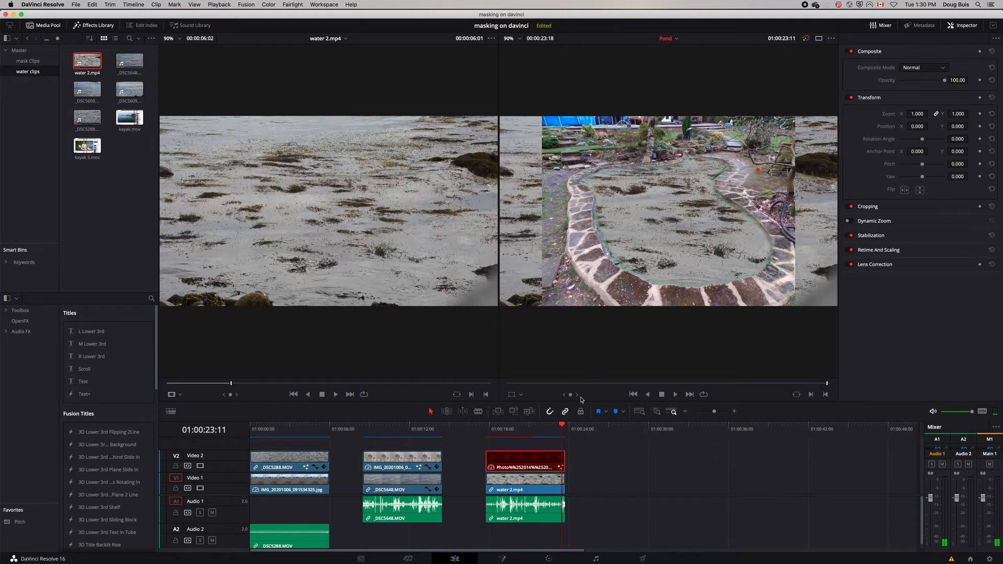
pyautogui.click(528, 479)
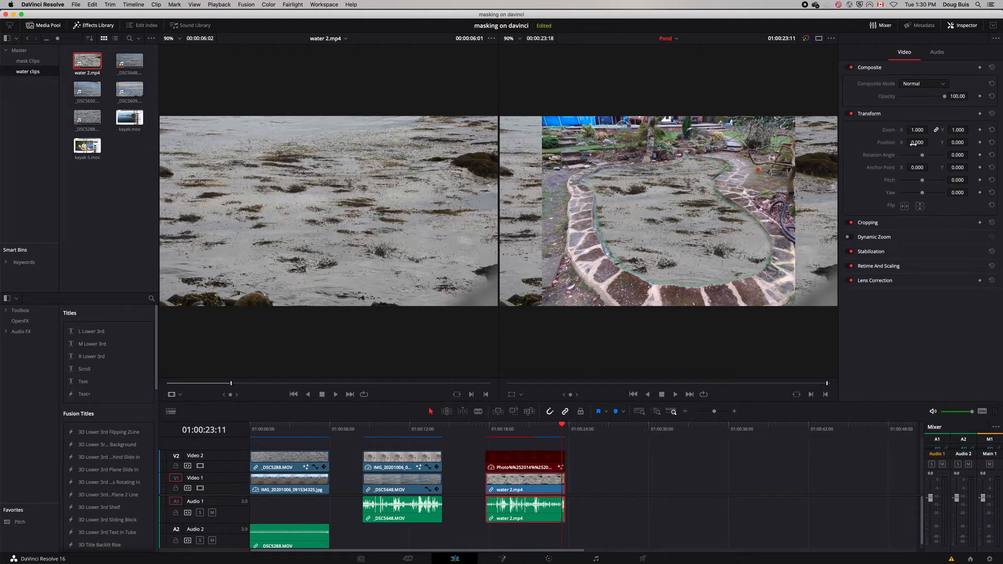
pyautogui.moveTo(916, 130); pyautogui.dragTo(971, 142)
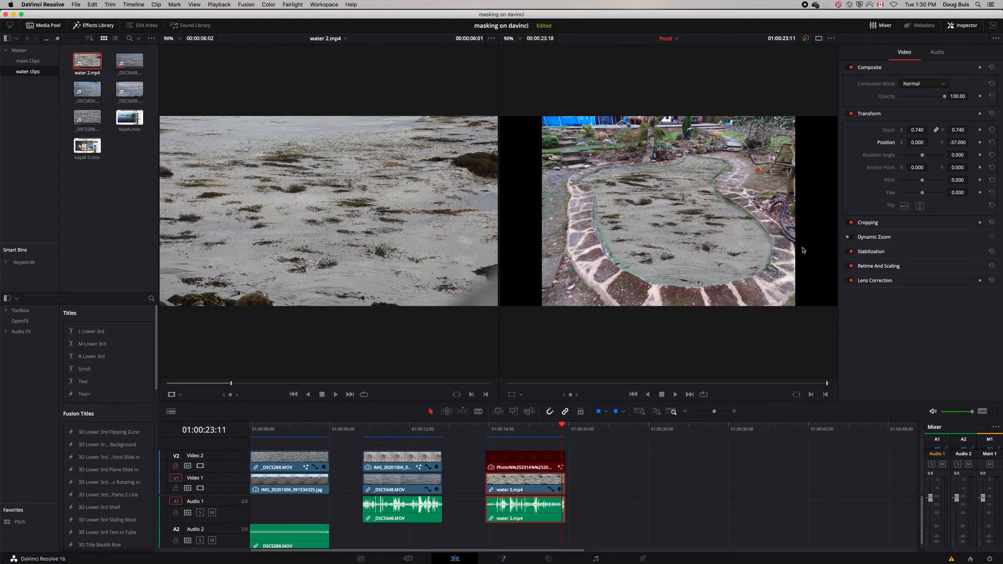
# - In Fusion, insert a ColorCorrector node after the pond photo's MediaIn1 and tint it green with Tint about 0.2644 and Strength 0.1137
pyautogui.click(503, 559)
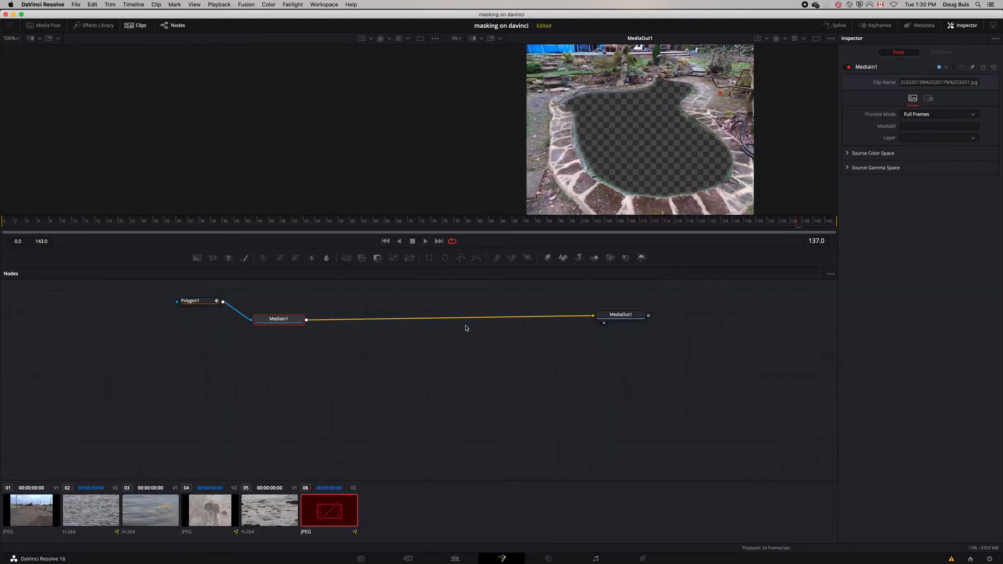
pyautogui.moveTo(627, 317); pyautogui.dragTo(628, 341)
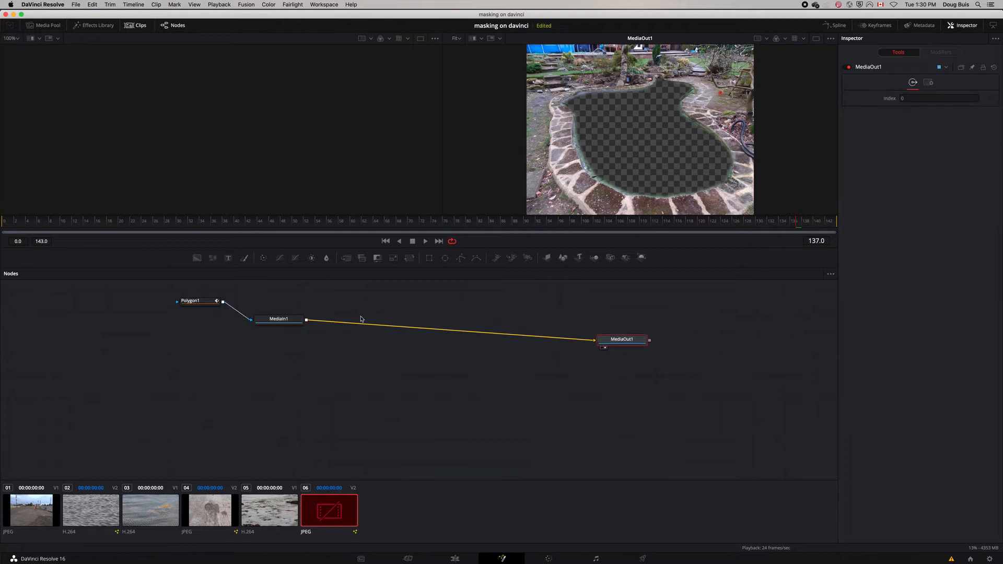
pyautogui.moveTo(281, 323); pyautogui.dragTo(283, 335)
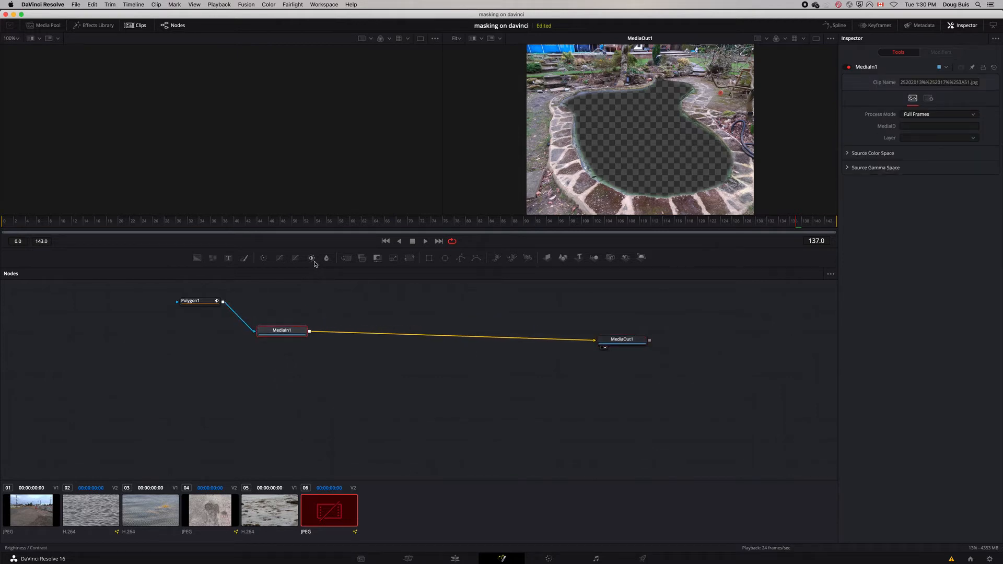
pyautogui.click(264, 260)
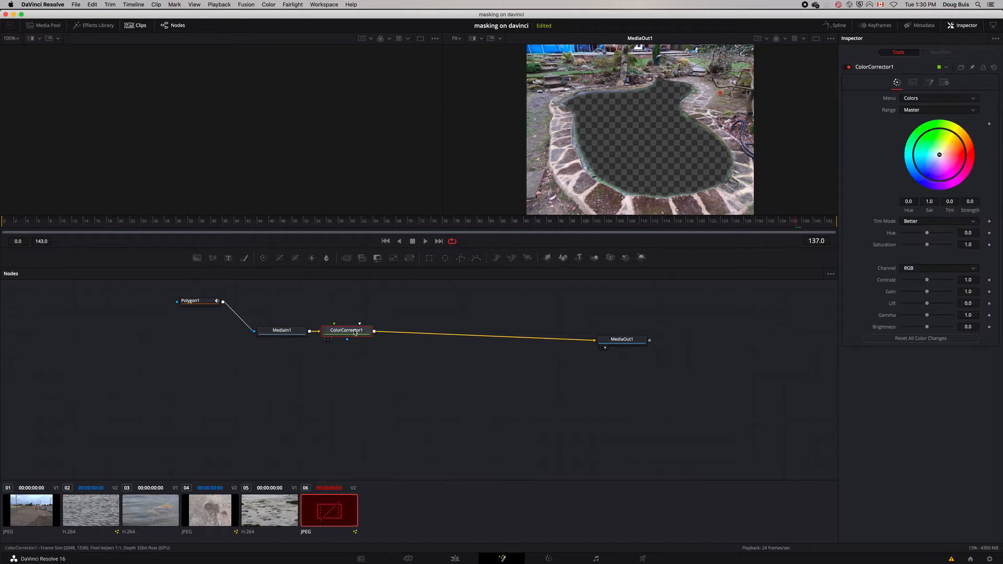
pyautogui.moveTo(355, 330); pyautogui.dragTo(375, 333)
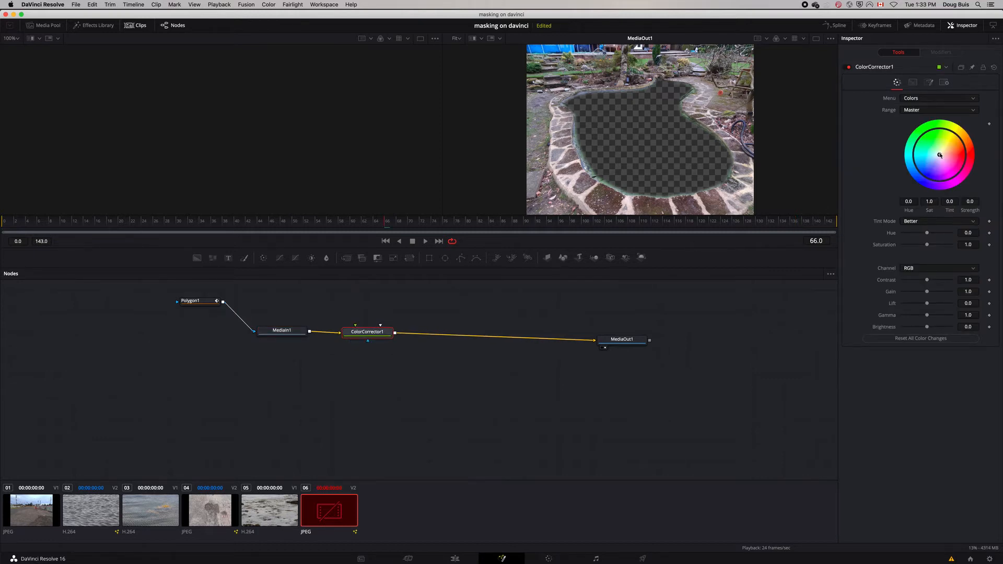
pyautogui.moveTo(940, 155); pyautogui.dragTo(939, 148)
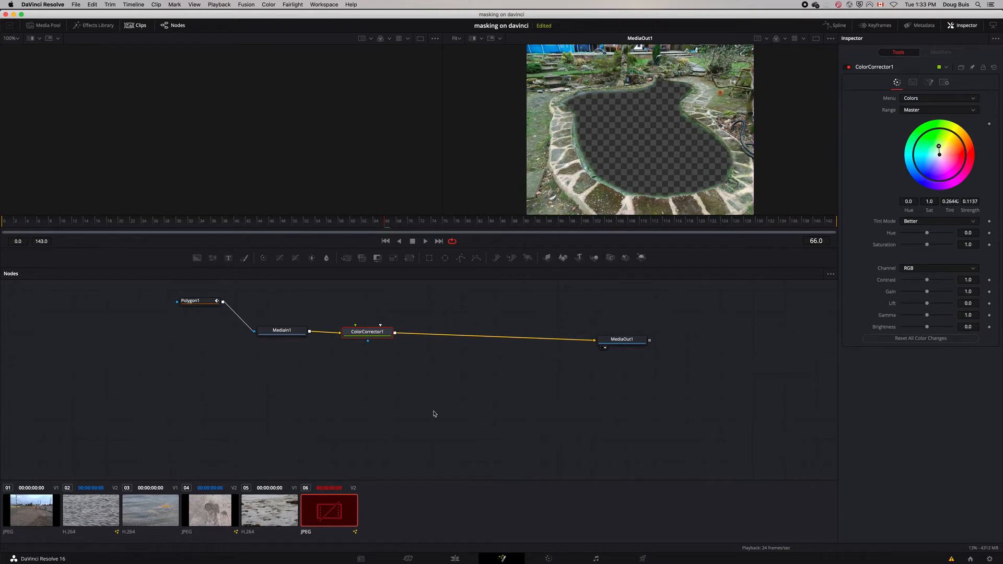
pyautogui.click(455, 559)
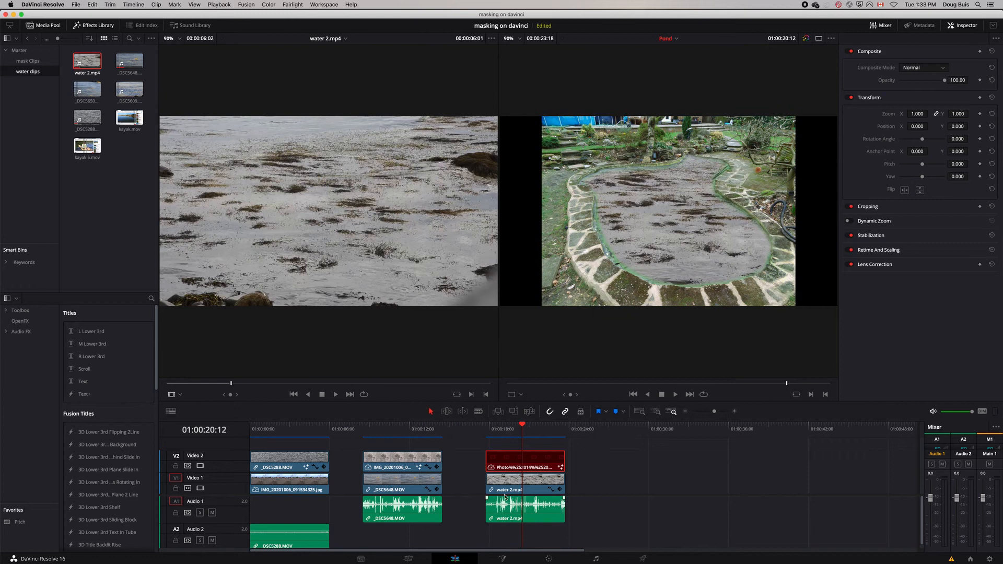
# - Scrub through the pond composite, and set the pond photo's ColorCorrector Hue to -0.19 and Saturation to 0.69 in Fusion
pyautogui.click(520, 425)
pyautogui.moveTo(520, 425)
pyautogui.mouseDown()
pyautogui.moveTo(544, 430)
pyautogui.moveTo(529, 428)
pyautogui.mouseUp()
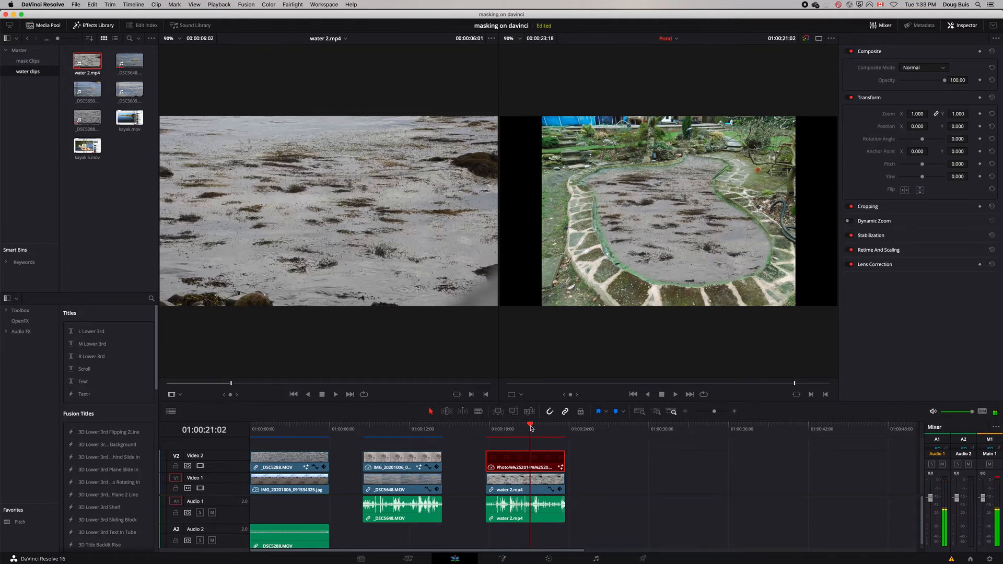
pyautogui.click(503, 558)
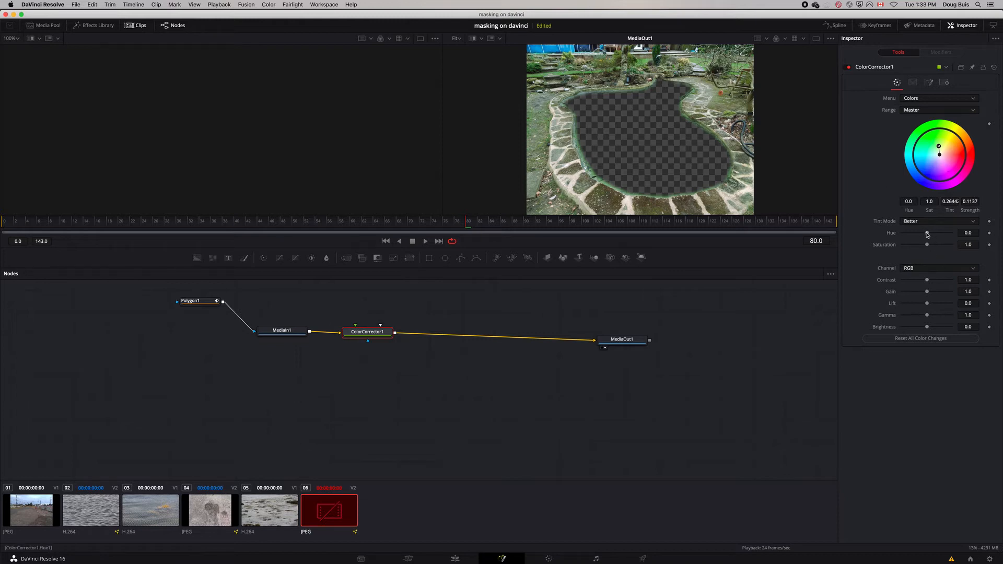
pyautogui.moveTo(927, 233); pyautogui.dragTo(920, 246)
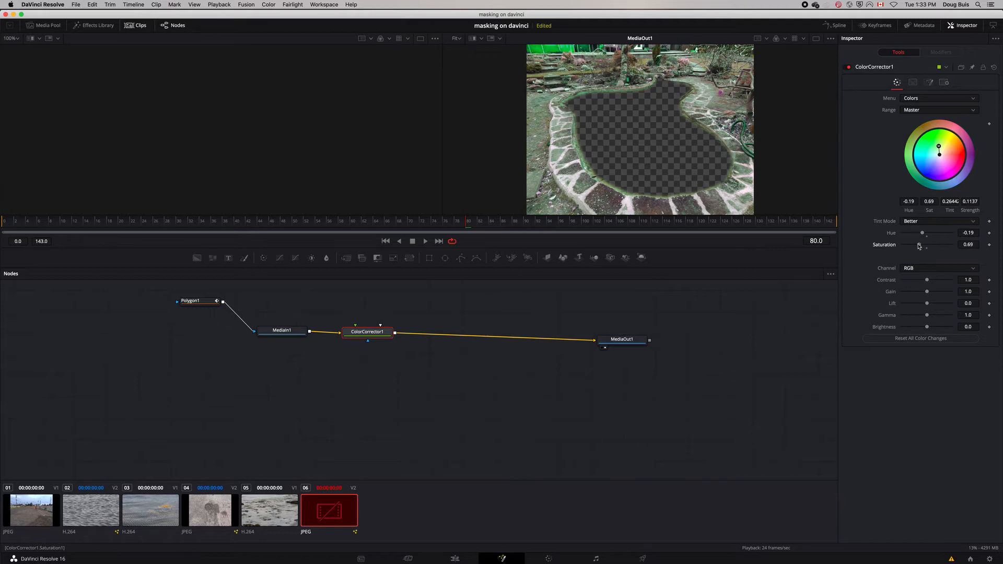
pyautogui.moveTo(523, 428)
pyautogui.mouseDown()
pyautogui.moveTo(568, 428)
pyautogui.moveTo(528, 429)
pyautogui.mouseUp()
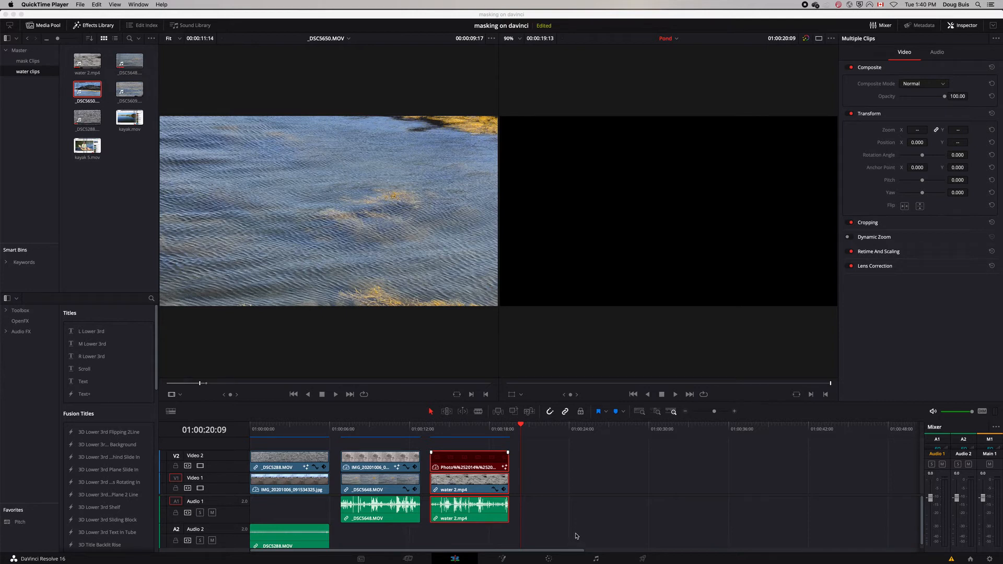
# - Place the Apple-of-my-eye photo from the mask Clips bin on Video 2 after the pond clips
pyautogui.click(31, 62)
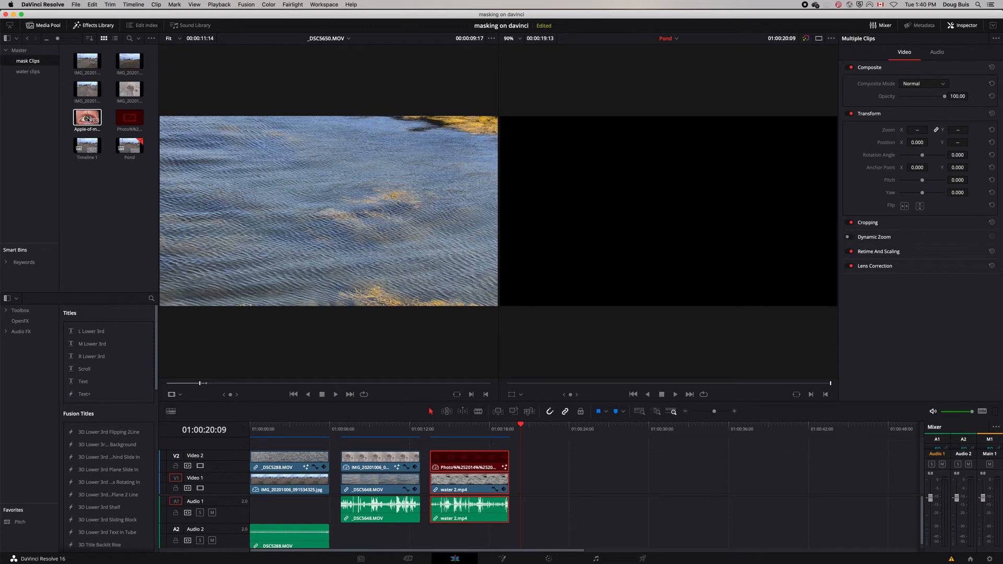
pyautogui.moveTo(87, 119); pyautogui.dragTo(554, 452)
pyautogui.click(580, 468)
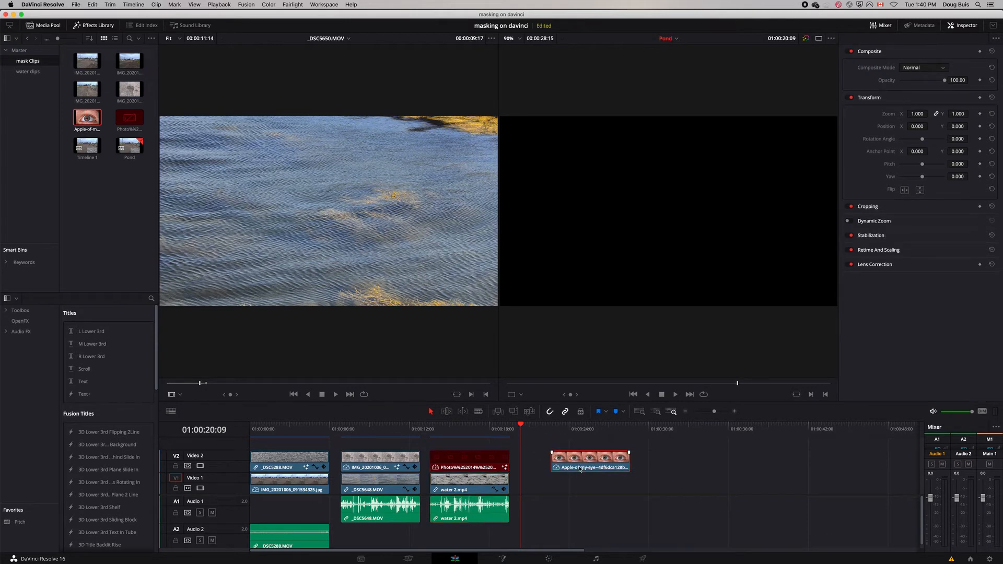
# - Preview _DSC5648.MOV from the water clips bin, place it on Video 1 beneath the eye photo, and view the start of that section
pyautogui.click(29, 72)
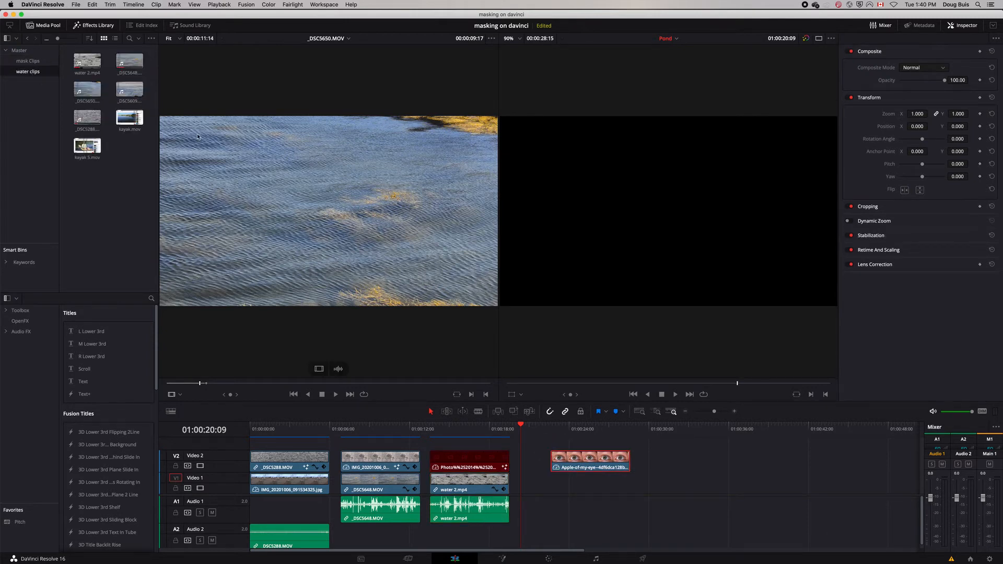
pyautogui.click(130, 60)
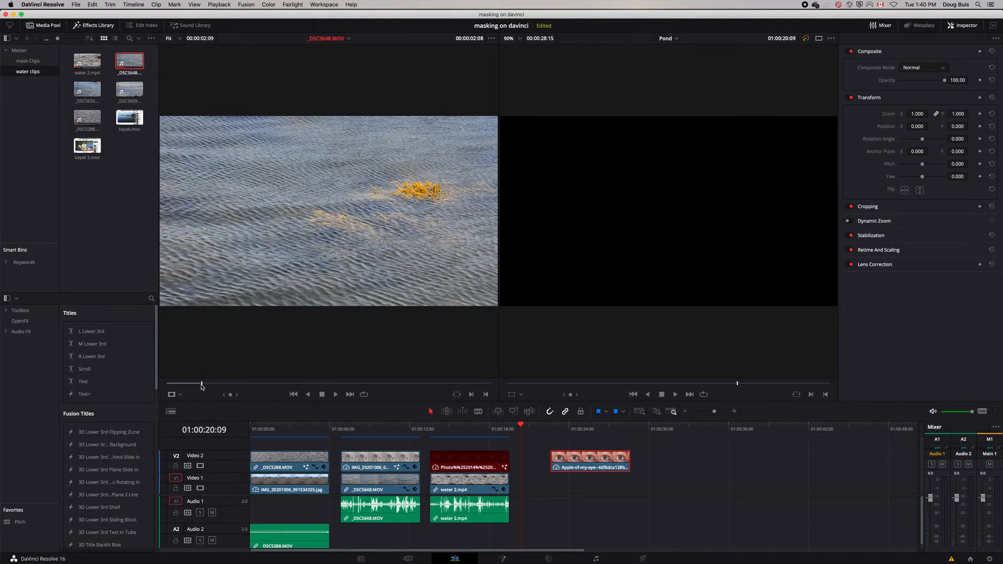
pyautogui.moveTo(203, 387); pyautogui.dragTo(188, 386)
pyautogui.moveTo(309, 261); pyautogui.dragTo(630, 483)
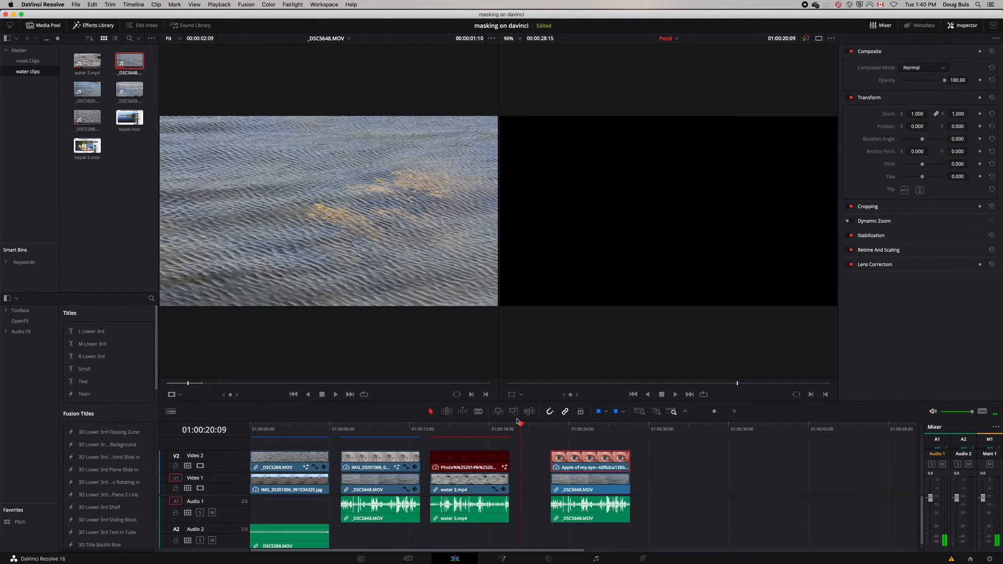
pyautogui.moveTo(520, 423); pyautogui.dragTo(551, 428)
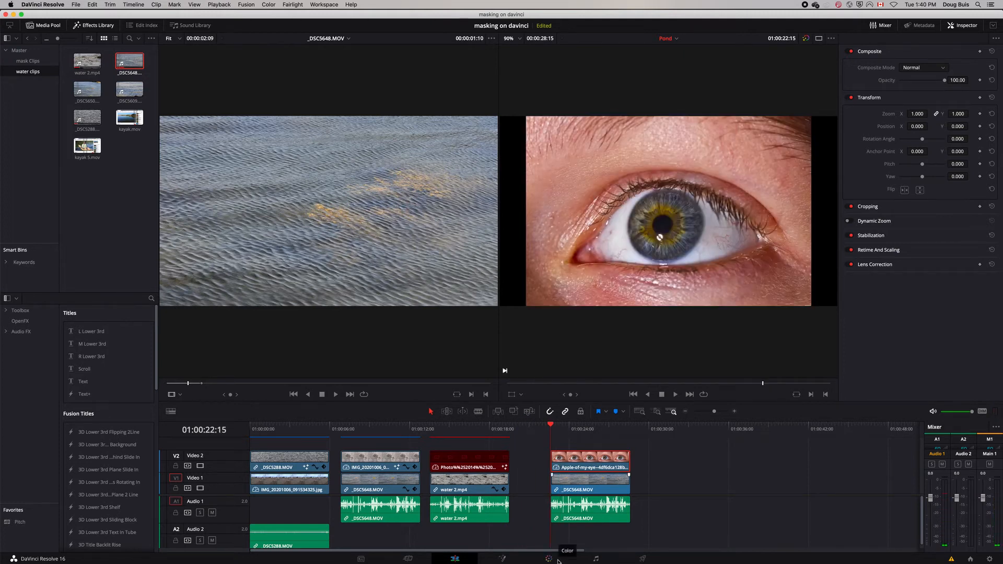
# - In Fusion, reposition the eye photo's MediaIn1 node and attach an Ellipse mask node to it
pyautogui.click(504, 560)
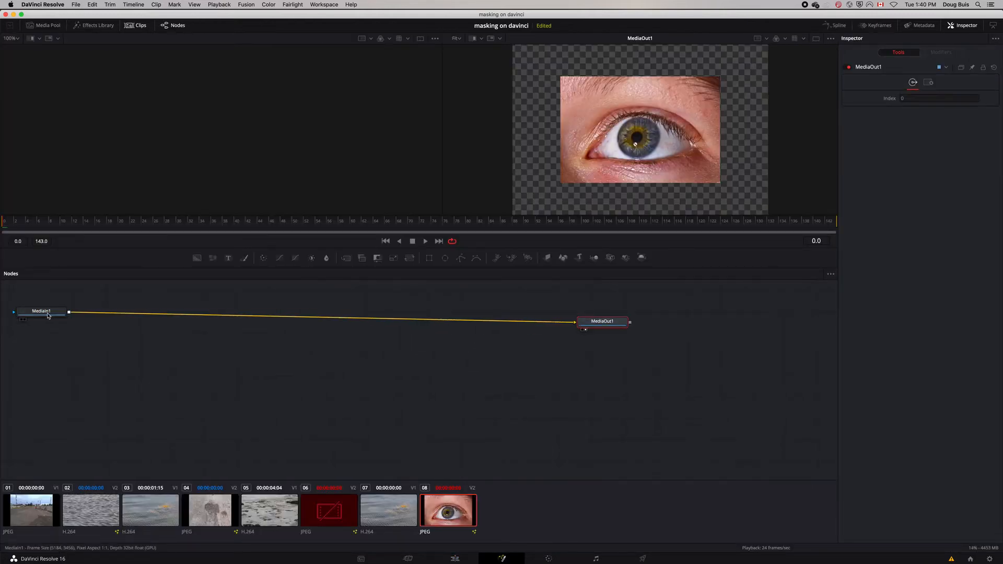
pyautogui.moveTo(42, 314); pyautogui.dragTo(280, 327)
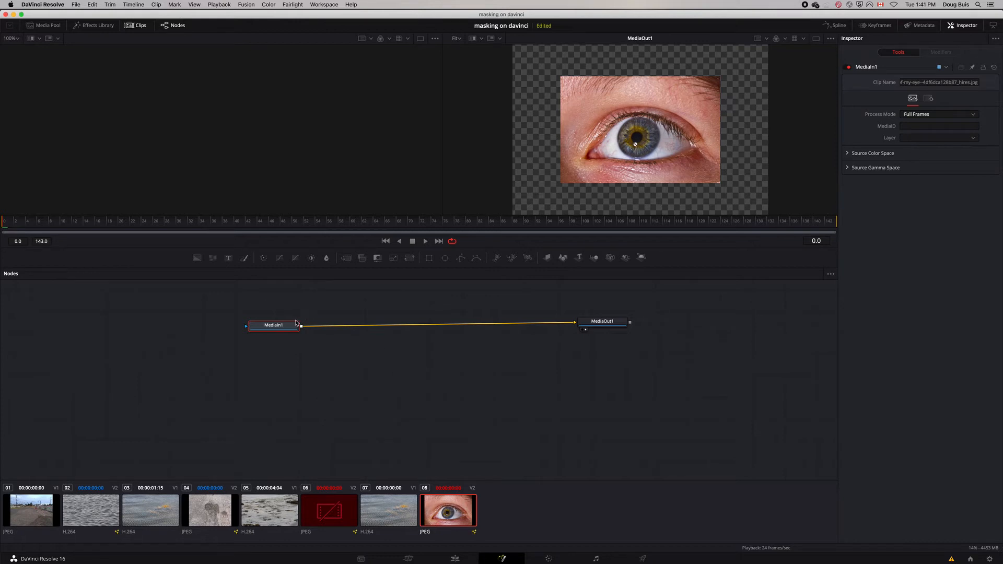
pyautogui.moveTo(291, 328); pyautogui.dragTo(282, 324)
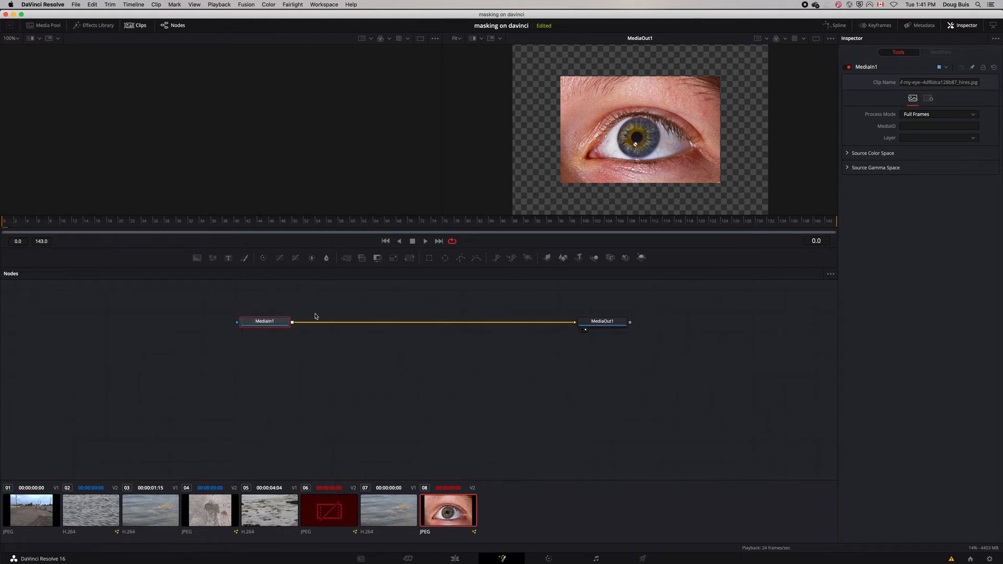
pyautogui.click(446, 259)
pyautogui.moveTo(275, 300); pyautogui.dragTo(188, 308)
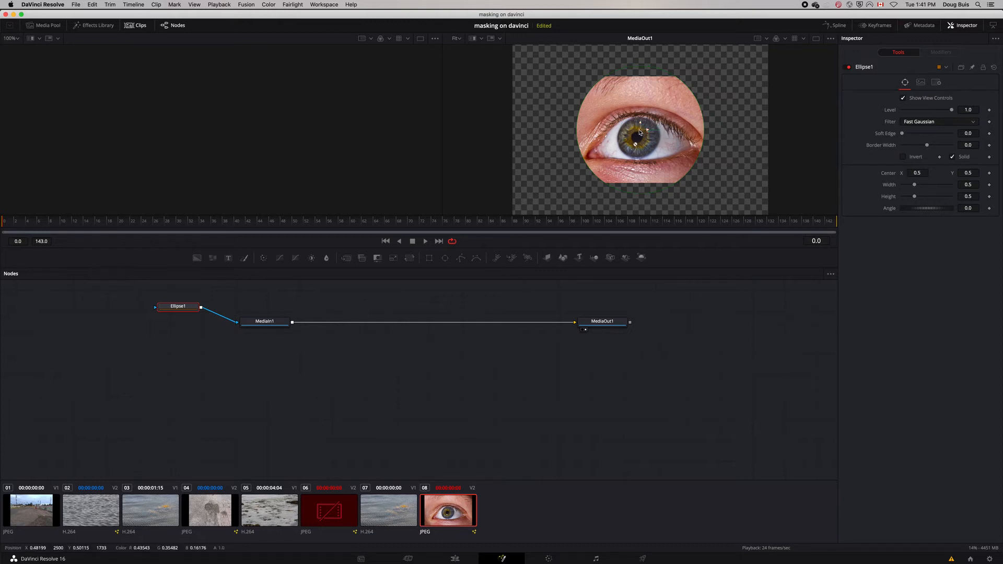
# - Center the inverted ellipse mask on the iris with Width and Height 0.126, and slightly increase its Soft Edge
pyautogui.moveTo(641, 132); pyautogui.dragTo(637, 138)
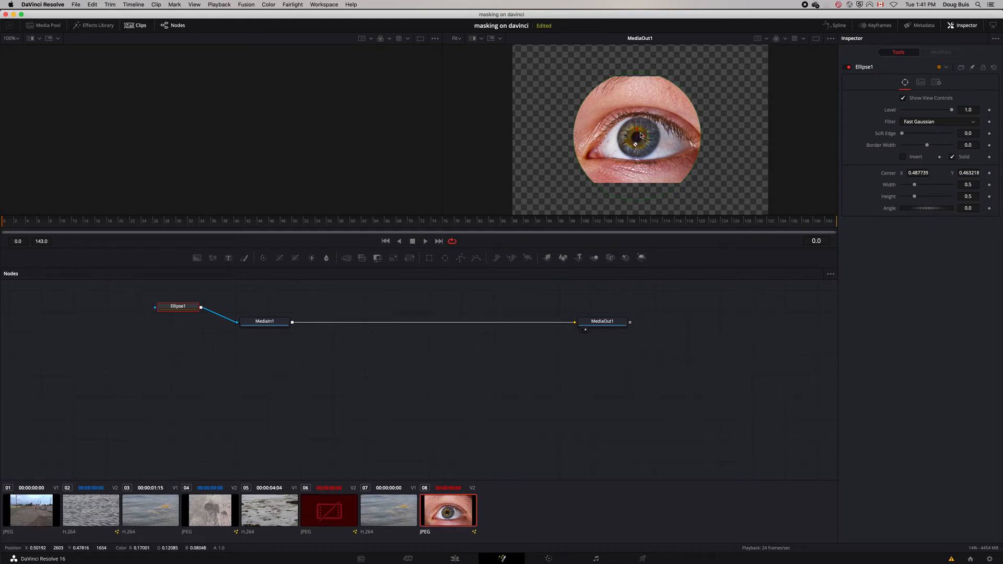
pyautogui.moveTo(915, 185); pyautogui.dragTo(906, 199)
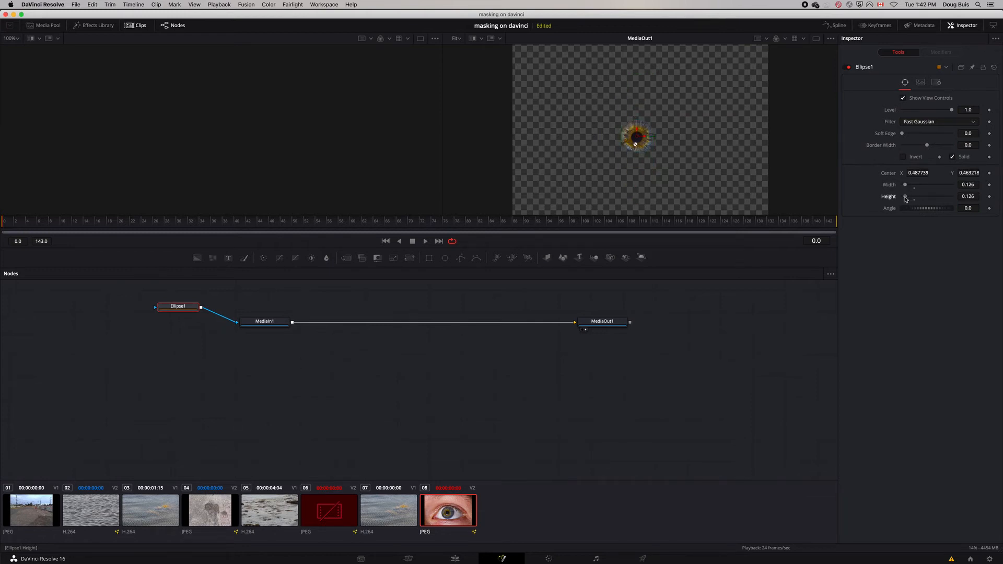
pyautogui.moveTo(903, 134); pyautogui.dragTo(908, 135)
pyautogui.click(903, 156)
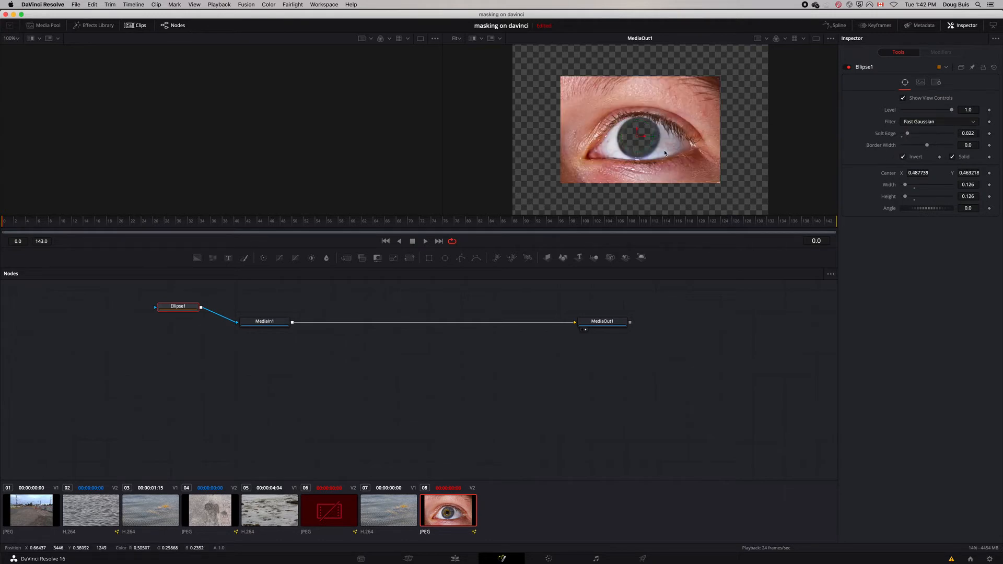
pyautogui.moveTo(637, 143); pyautogui.dragTo(639, 140)
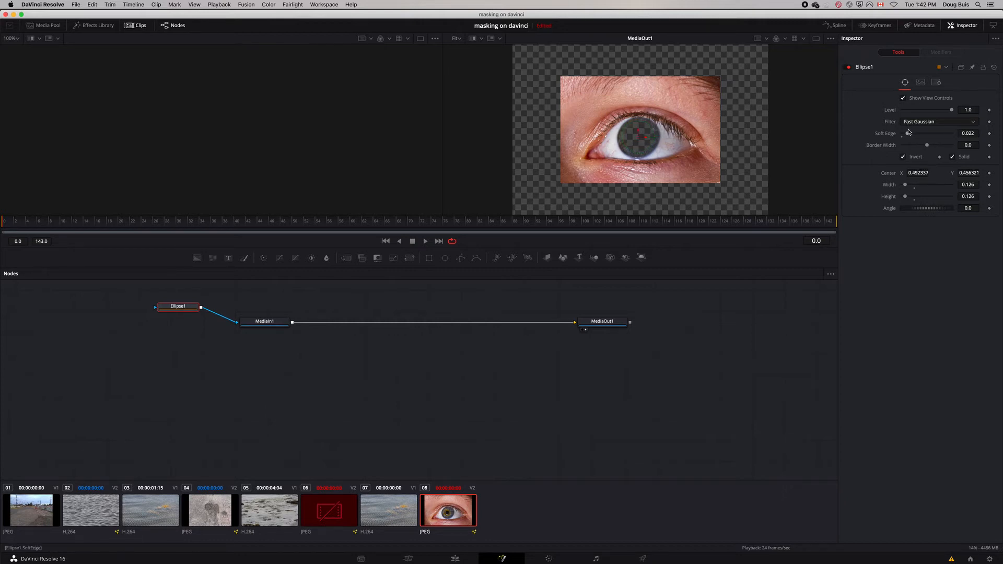
pyautogui.moveTo(927, 147); pyautogui.dragTo(911, 135)
# - Return to the edit timeline, set the eye photo's zoom to 1.900, and scrub through the eye composite
pyautogui.click(456, 560)
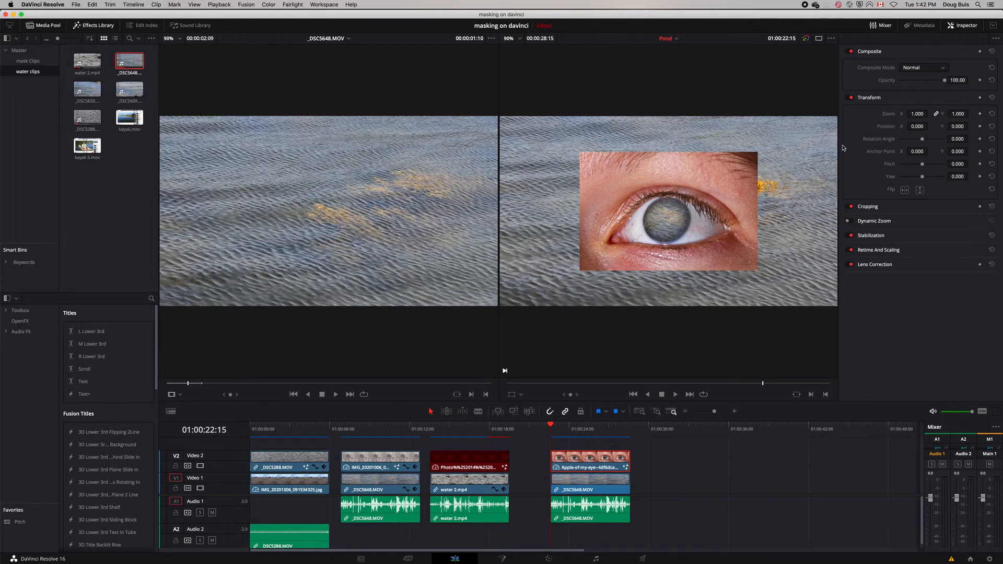
pyautogui.moveTo(912, 113); pyautogui.dragTo(971, 114)
pyautogui.moveTo(552, 429); pyautogui.dragTo(601, 444)
# - Move the eye photo up to Video 3 and the _DSC5648.MOV clip beneath it up to Video 2
pyautogui.moveTo(602, 452)
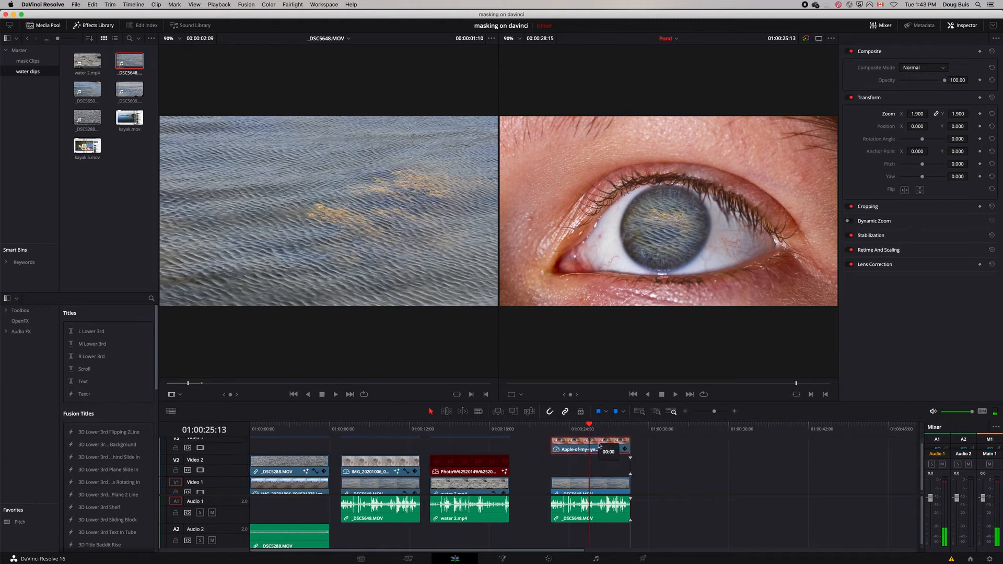
pyautogui.click(595, 481)
pyautogui.moveTo(594, 480); pyautogui.dragTo(596, 459)
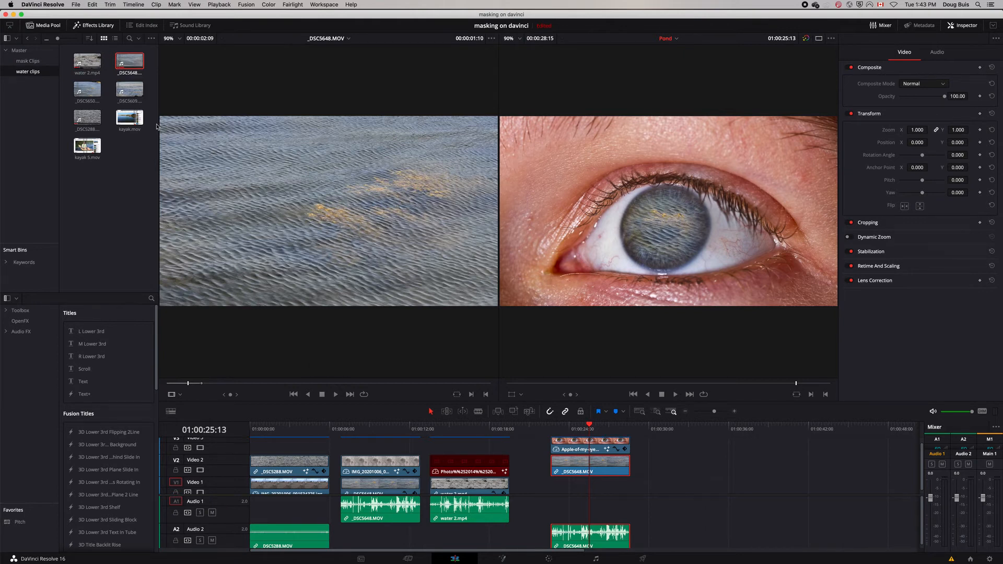
# - Place water 2.mp4 on Video 1 beneath the eye section and scrub through it
pyautogui.click(87, 61)
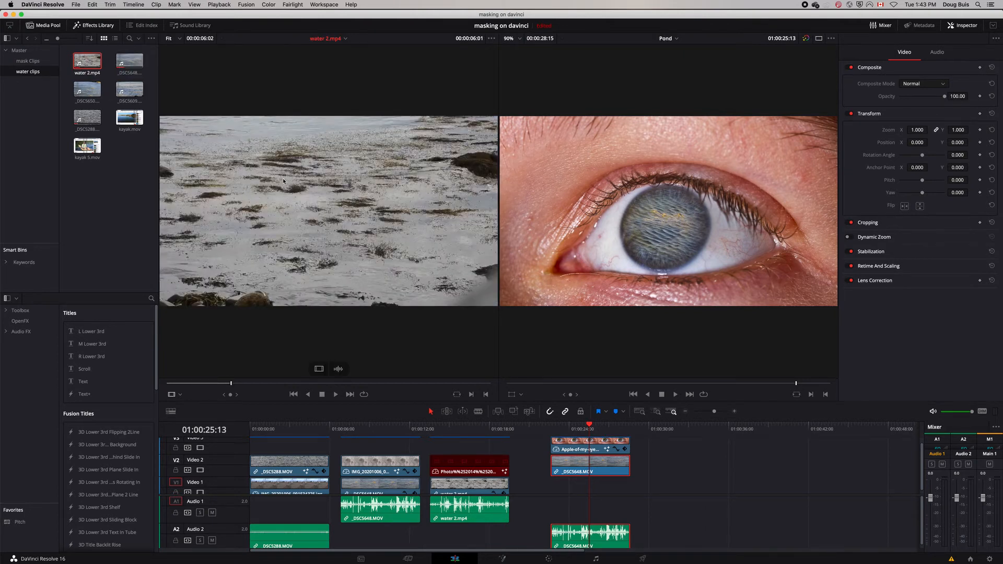
pyautogui.moveTo(283, 181); pyautogui.dragTo(551, 490)
pyautogui.moveTo(590, 426); pyautogui.dragTo(597, 428)
# - In Fusion, add an Ellipse mask to the _DSC5648.MOV clip under the eye with Width and Height 0.126
pyautogui.click(608, 477)
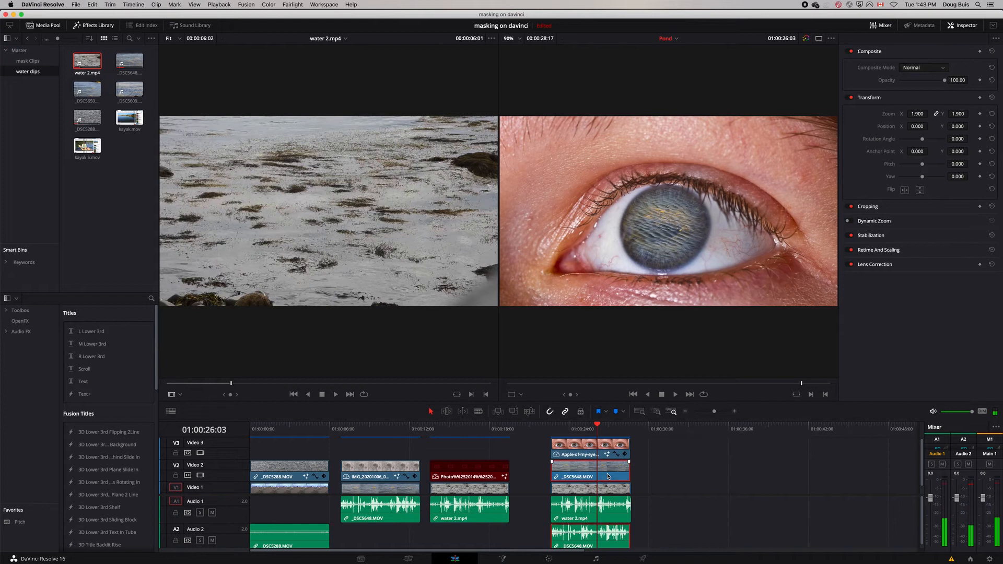
pyautogui.click(503, 559)
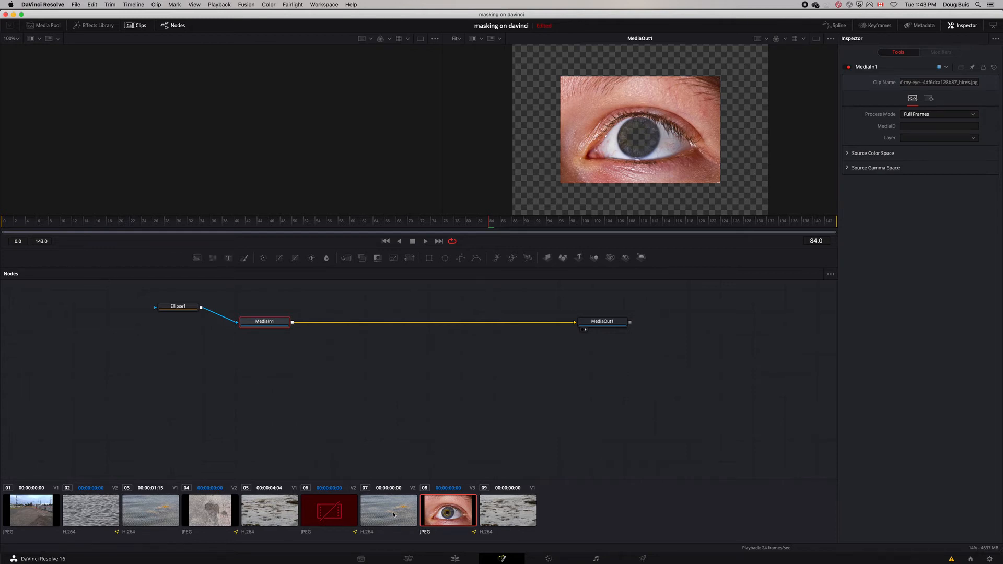
pyautogui.click(394, 515)
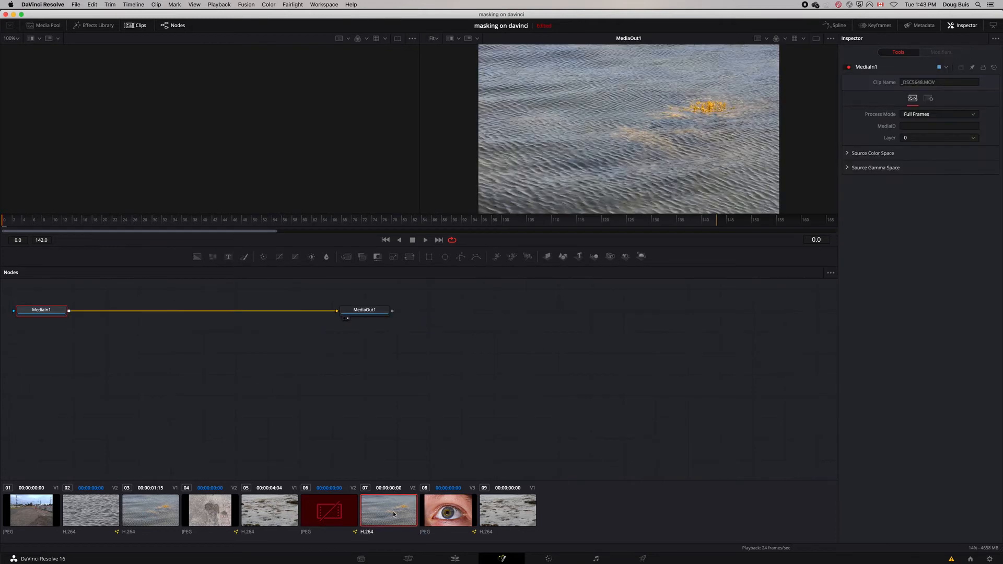
pyautogui.click(445, 258)
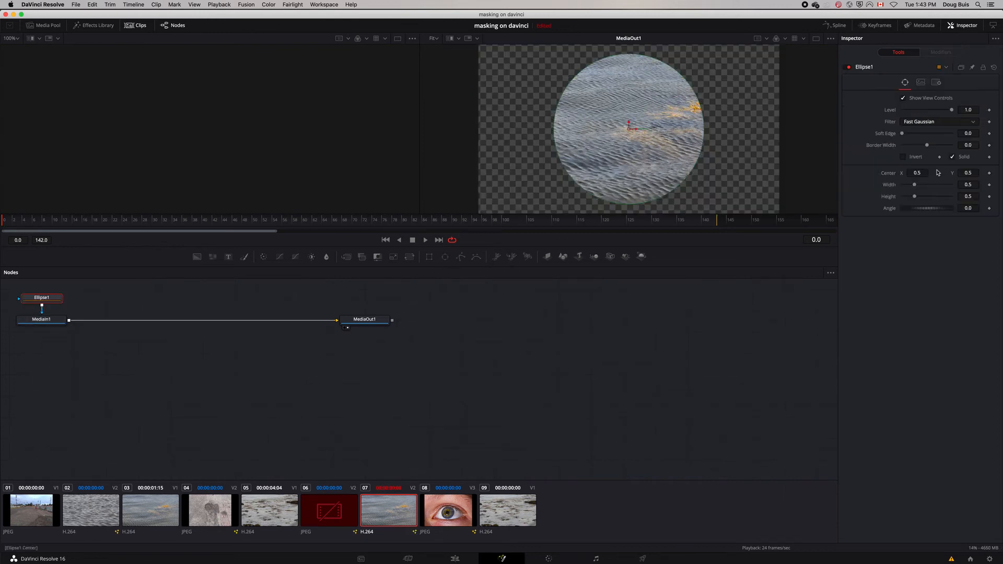
pyautogui.moveTo(914, 185)
pyautogui.mouseDown()
pyautogui.moveTo(909, 197)
pyautogui.moveTo(906, 187)
pyautogui.mouseUp()
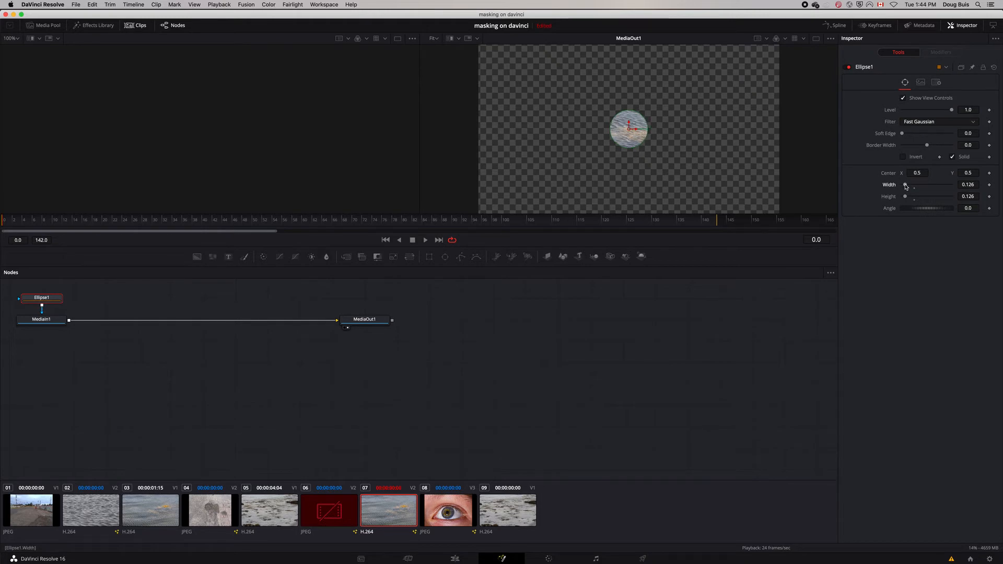
# - On the edit timeline, set the masked _DSC5648.MOV clip's Position to X -37, Y -83 and its zoom to 0.650 to fit the pupil
pyautogui.click(455, 560)
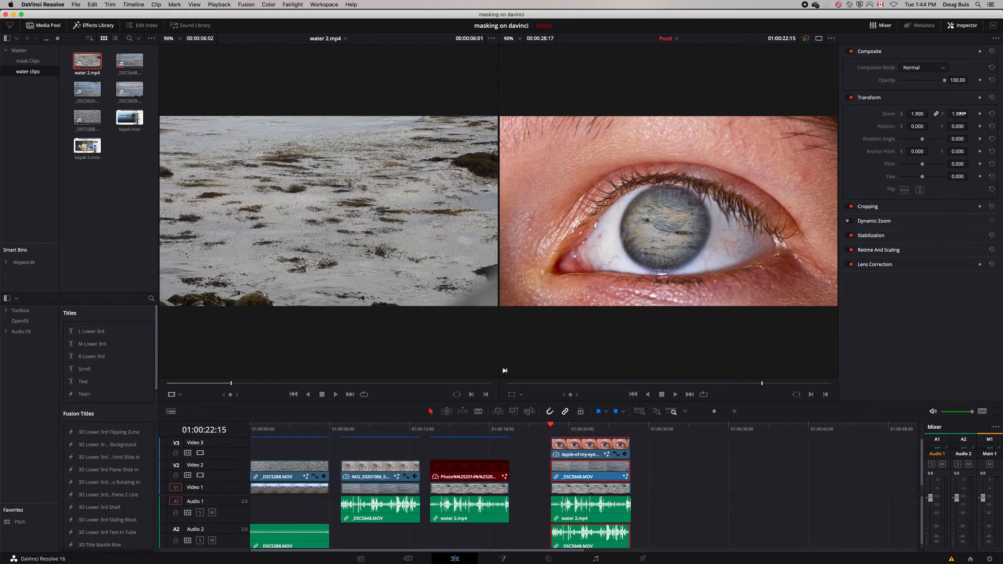
pyautogui.moveTo(959, 126); pyautogui.dragTo(970, 126)
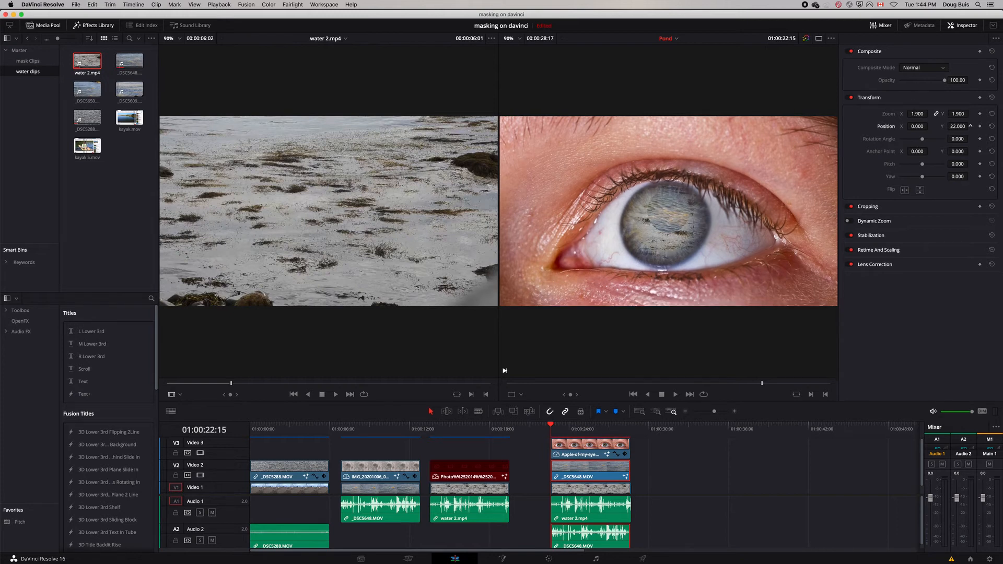
pyautogui.click(589, 499)
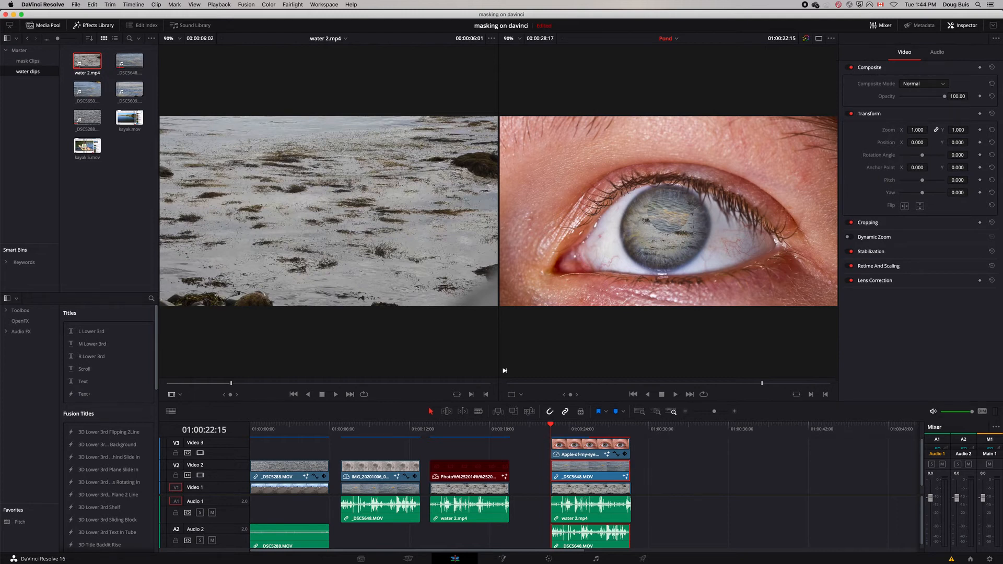
pyautogui.moveTo(957, 143); pyautogui.dragTo(902, 143)
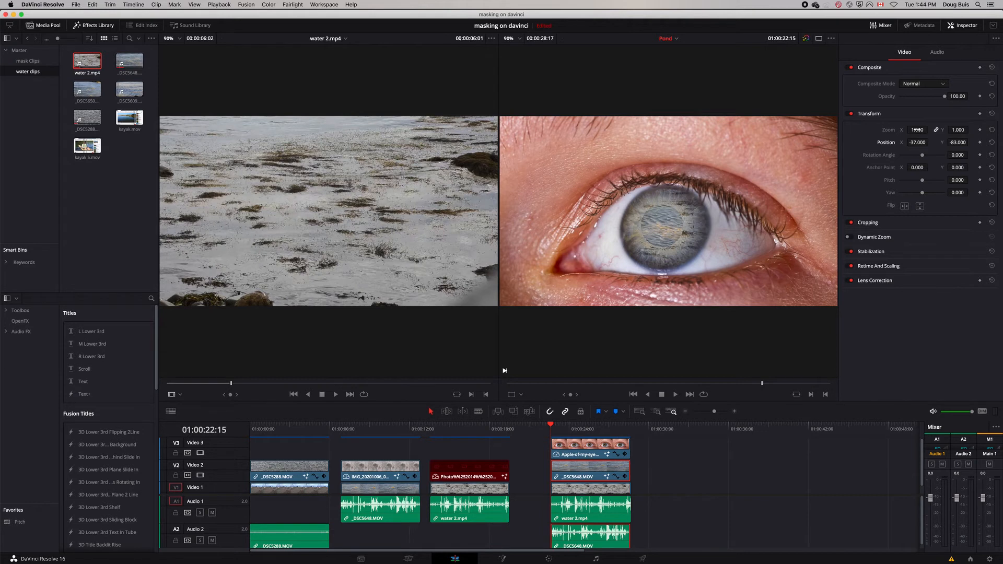
pyautogui.moveTo(941, 130); pyautogui.dragTo(931, 130)
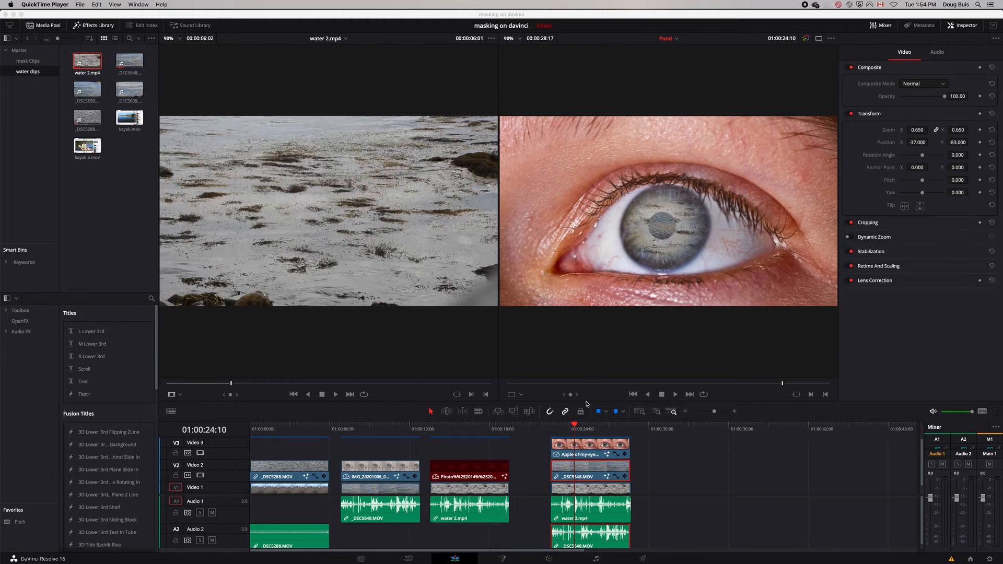
# - Switch to the Color page and open the color grade of the masked _DSC5648.MOV clip in the pupil
pyautogui.click(592, 464)
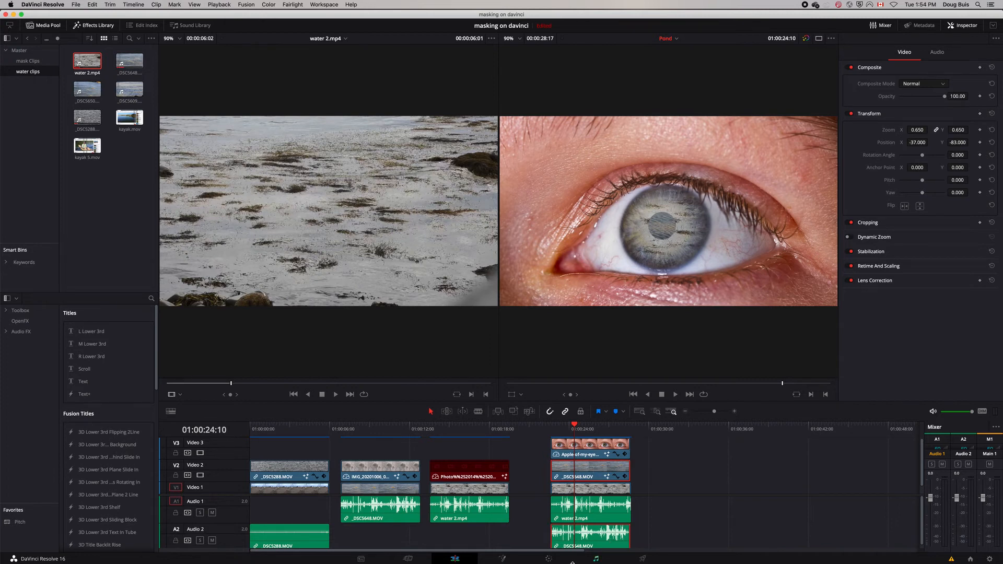
pyautogui.click(549, 559)
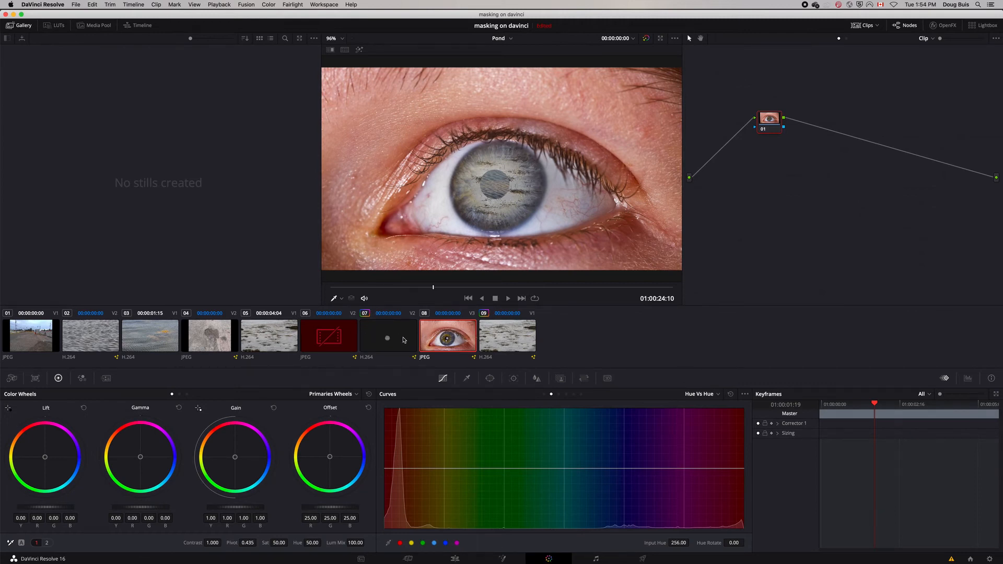
pyautogui.click(403, 341)
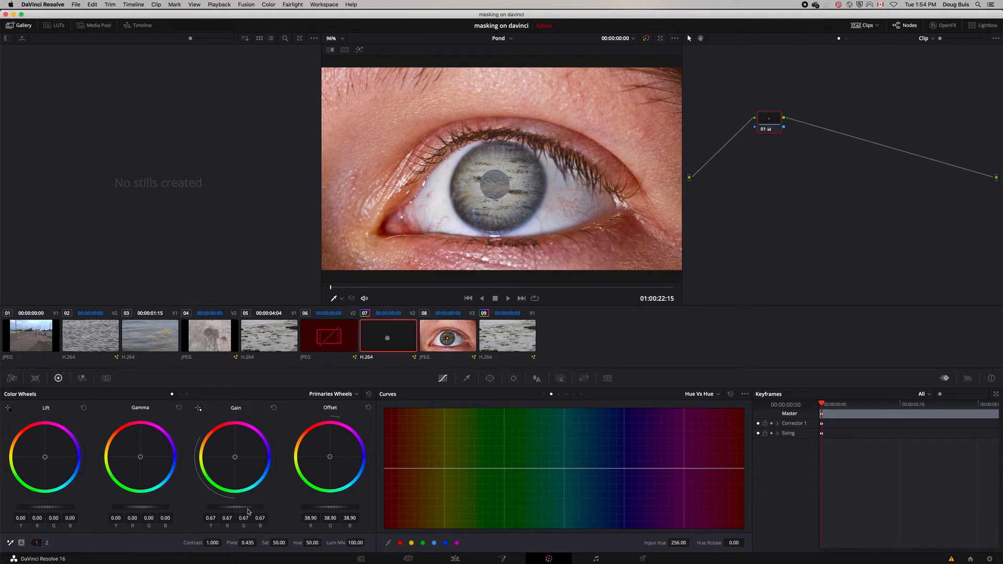
# - Darken the masked water clip in the pupil by setting its Gain to 0.44 and its Lift to -0.01
pyautogui.moveTo(249, 512)
pyautogui.mouseDown()
pyautogui.moveTo(267, 512)
pyautogui.moveTo(249, 512)
pyautogui.moveTo(258, 507)
pyautogui.mouseUp()
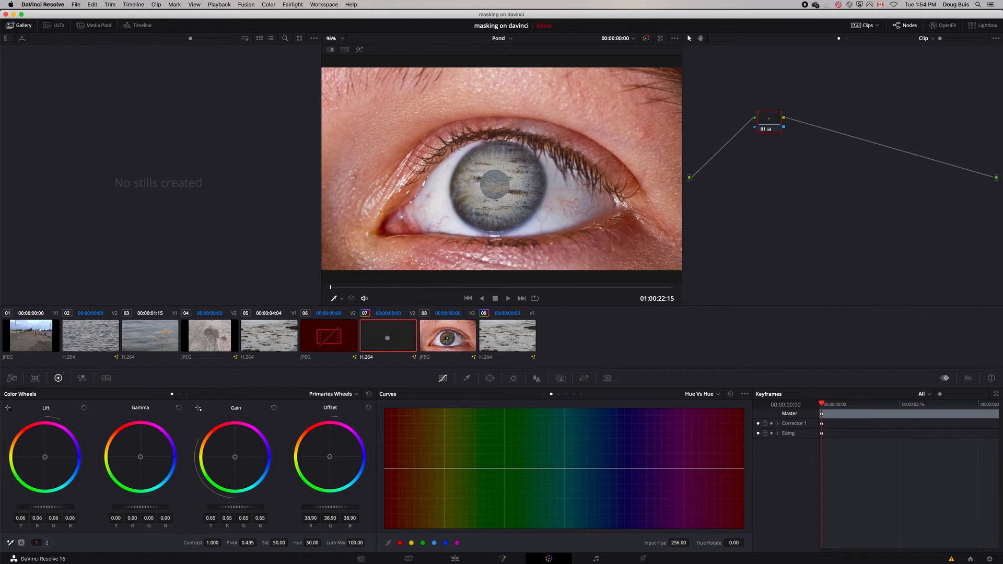
pyautogui.moveTo(46, 507); pyautogui.dragTo(43, 507)
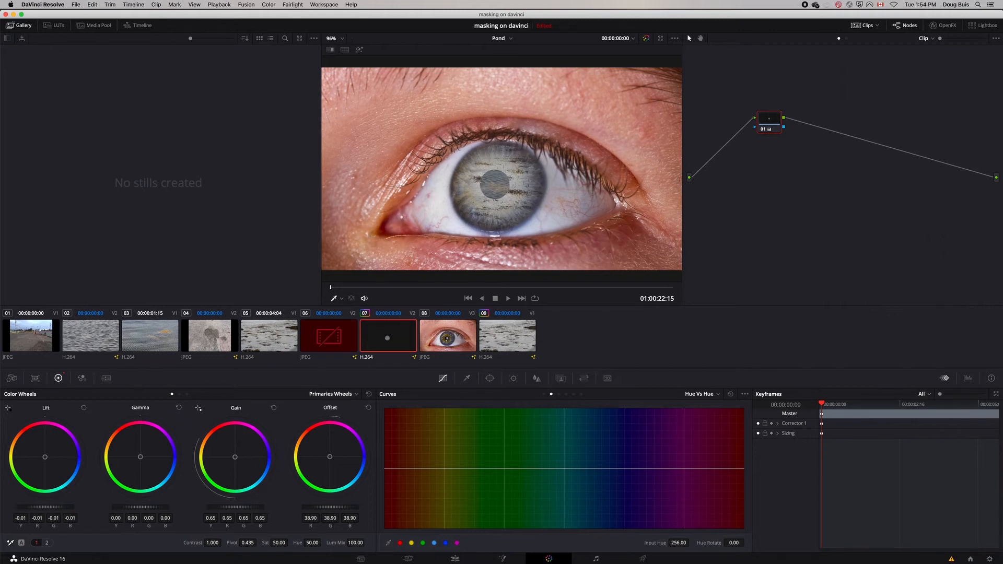
pyautogui.moveTo(235, 507); pyautogui.dragTo(216, 507)
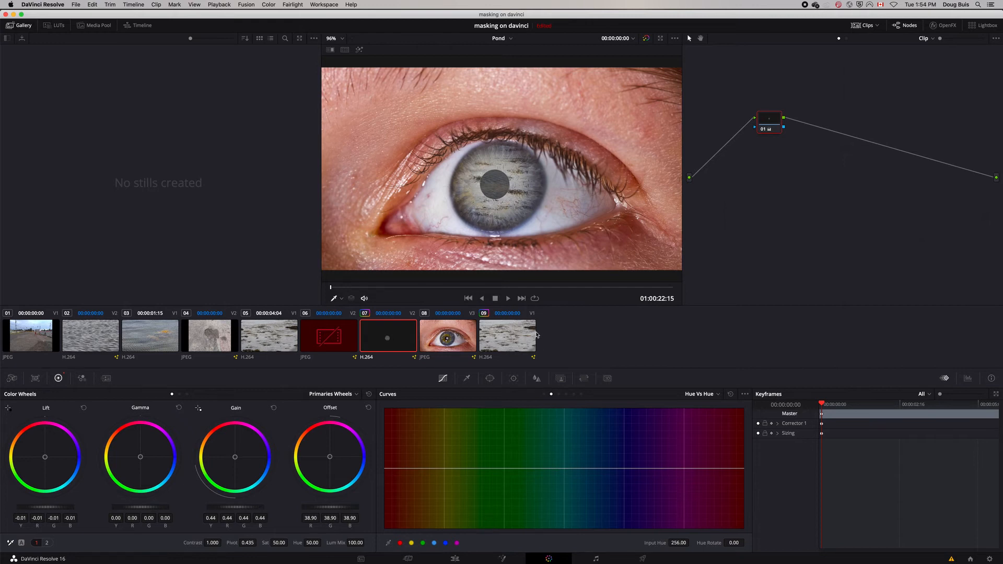
# - Raise the Lift of the water 2.mp4 clip beneath the eye to 0.13 and undo its Hue Vs Sat curve adjustment
pyautogui.click(509, 340)
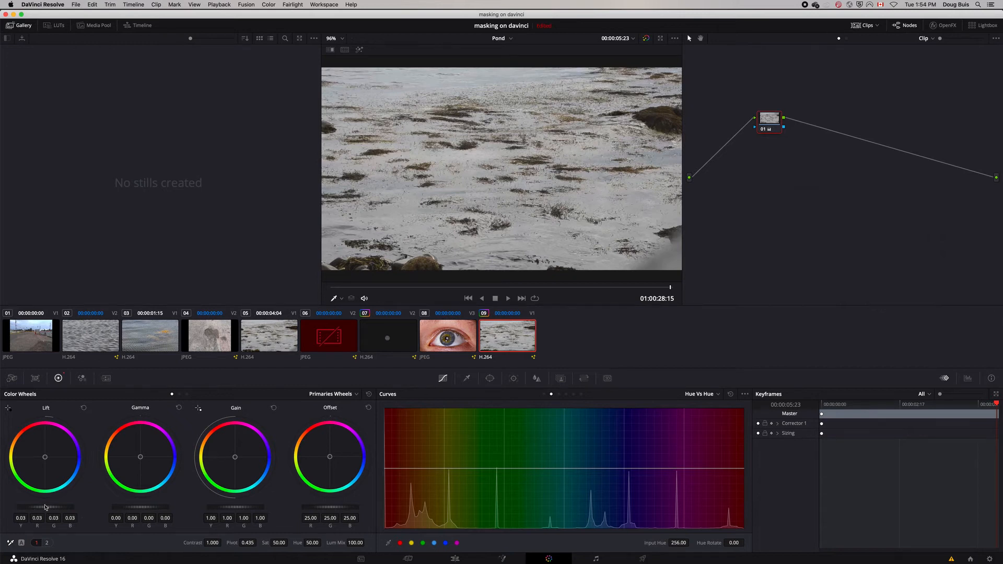
pyautogui.moveTo(45, 507)
pyautogui.mouseDown()
pyautogui.moveTo(54, 507)
pyautogui.moveTo(30, 508)
pyautogui.mouseUp()
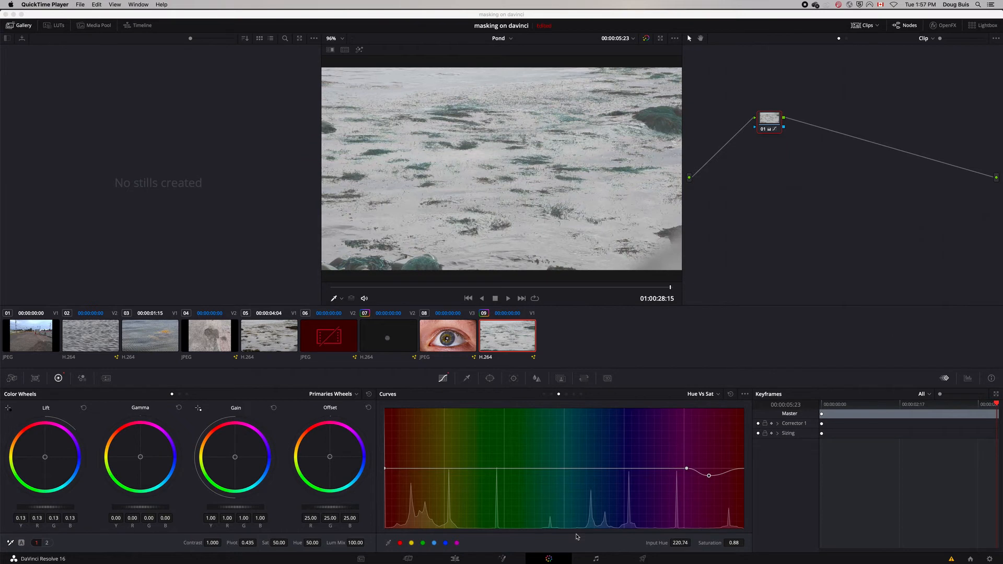
pyautogui.click(685, 345)
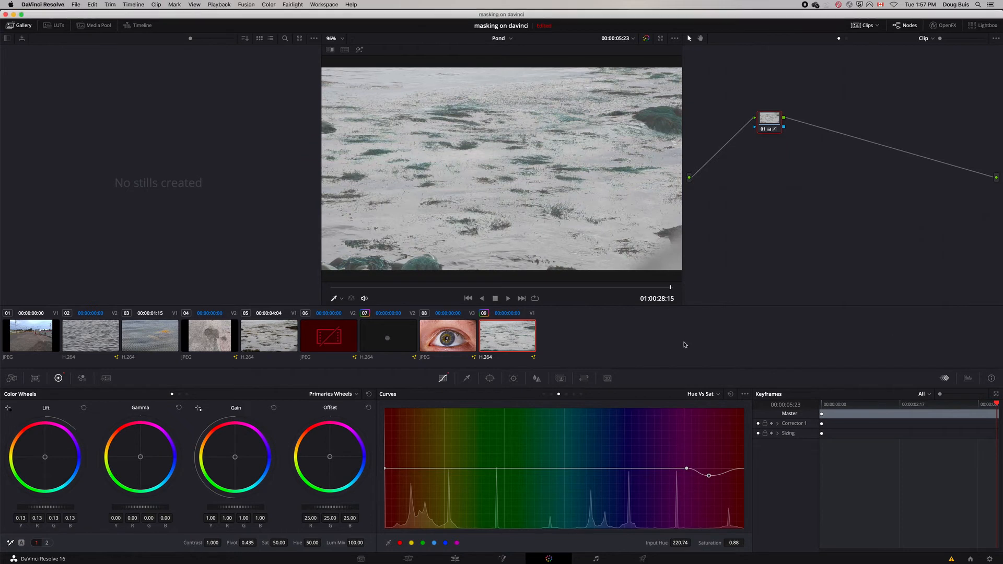
pyautogui.press('super+z')
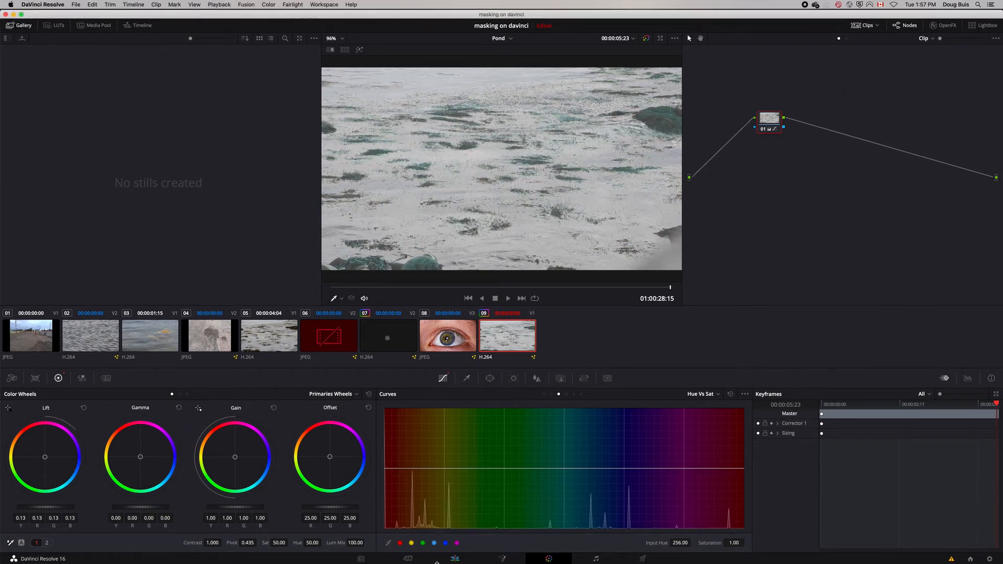
# - Check the eye composite on the edit timeline, set the pupil ellipse's Soft Edge to 0.0126 in Fusion, and return to the edit timeline
pyautogui.click(455, 558)
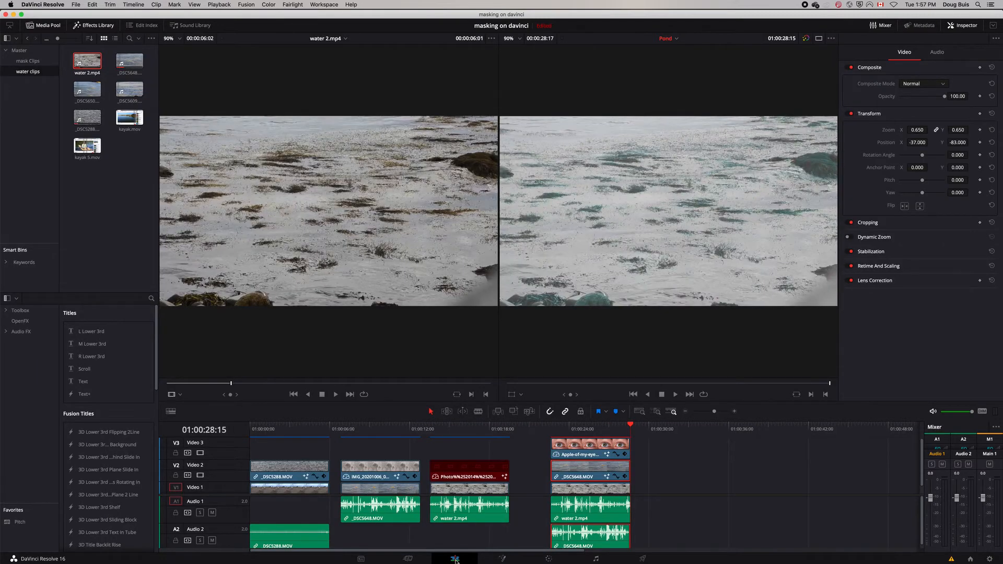
pyautogui.moveTo(629, 426); pyautogui.dragTo(590, 426)
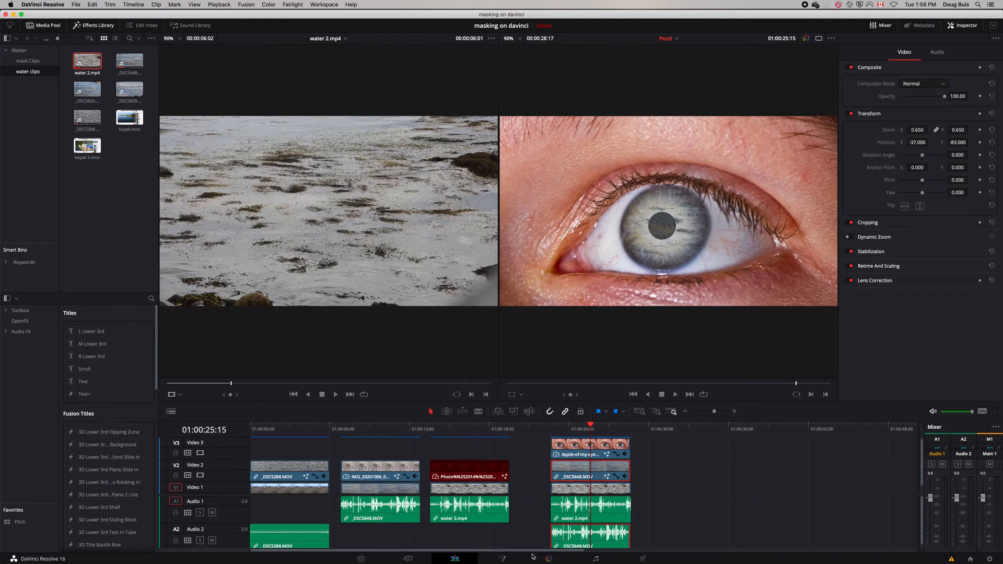
pyautogui.click(503, 559)
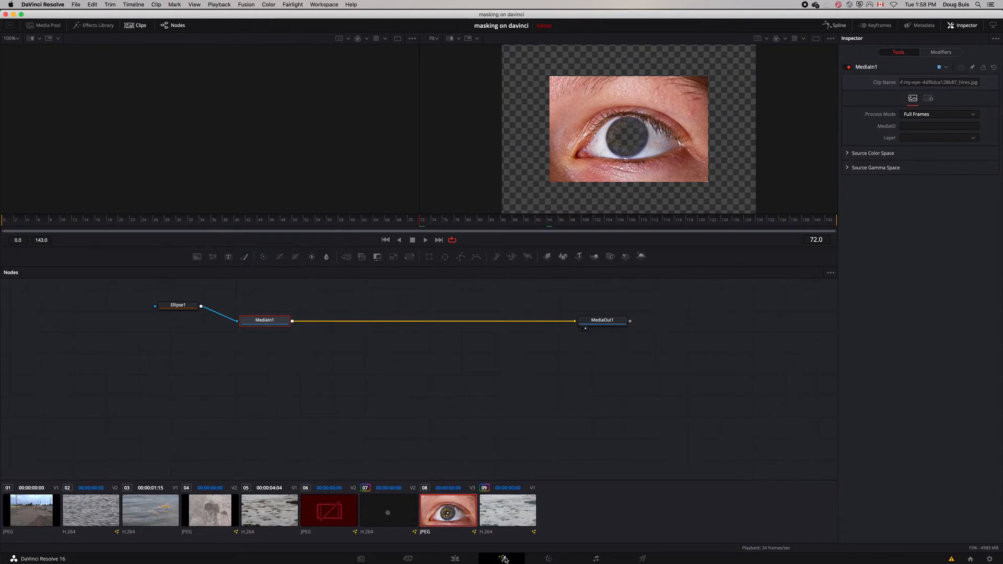
pyautogui.click(178, 305)
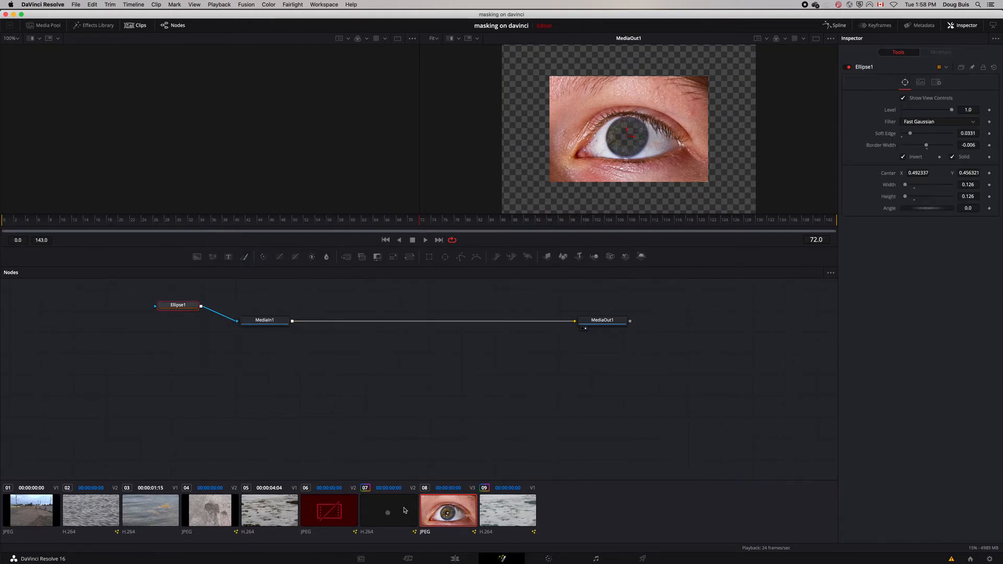
pyautogui.click(404, 510)
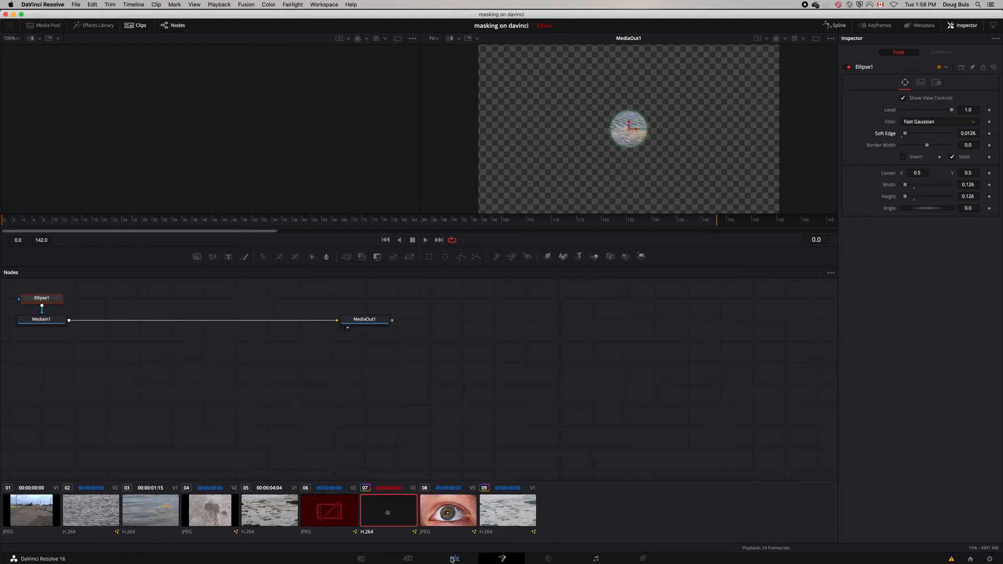
pyautogui.click(453, 559)
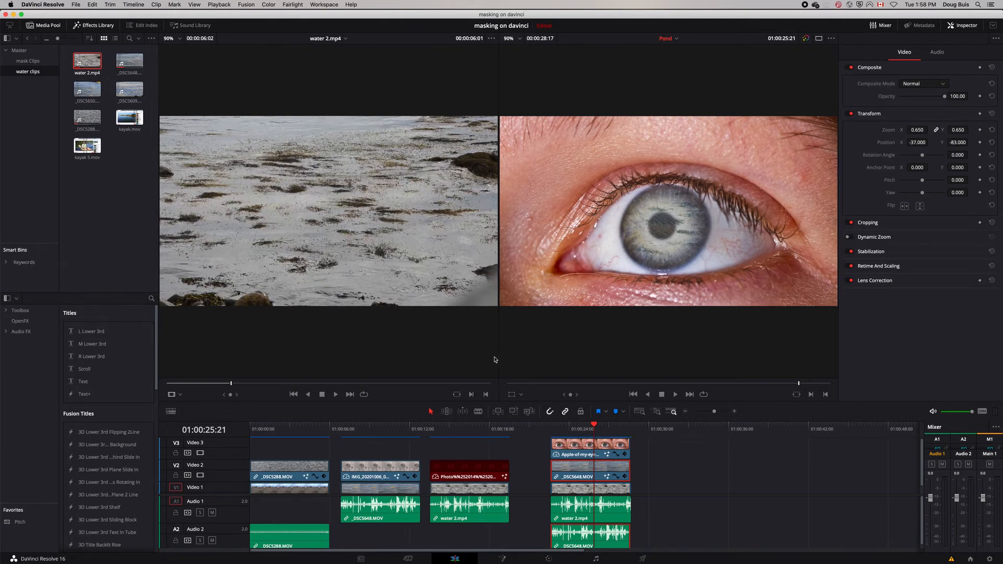
# - Place the street photo IMG_20201006_091552841.jpg from the mask Clips bin on a new Video 4 track, past the eye section
pyautogui.hscroll(3, 471, 554)
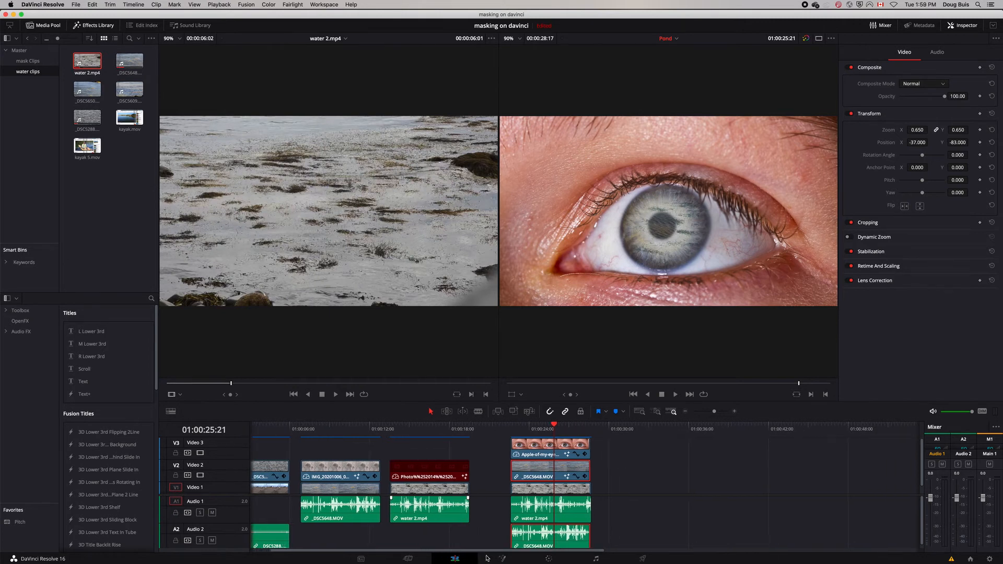
pyautogui.hscroll(15, 487, 558)
pyautogui.click(28, 61)
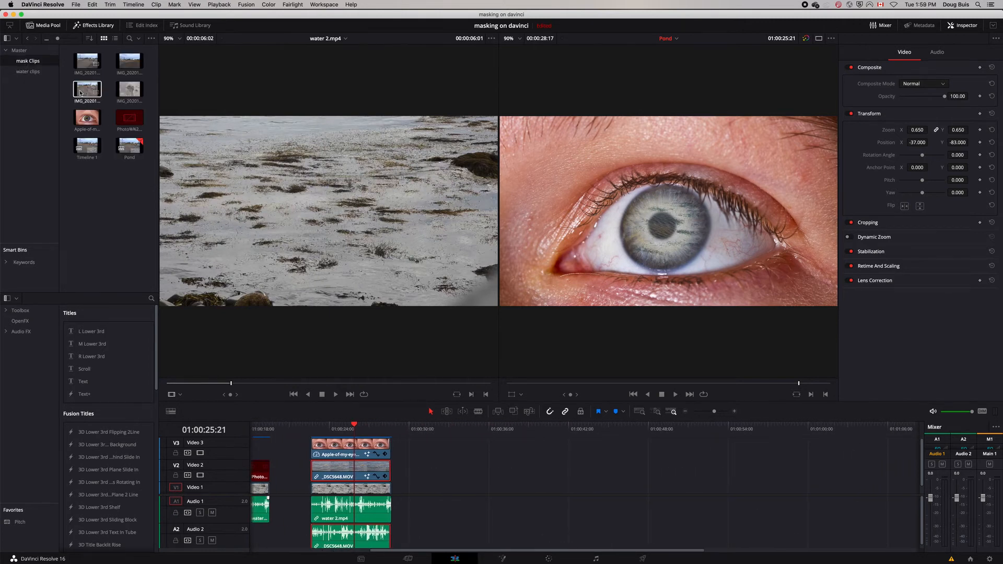
pyautogui.doubleClick(80, 93)
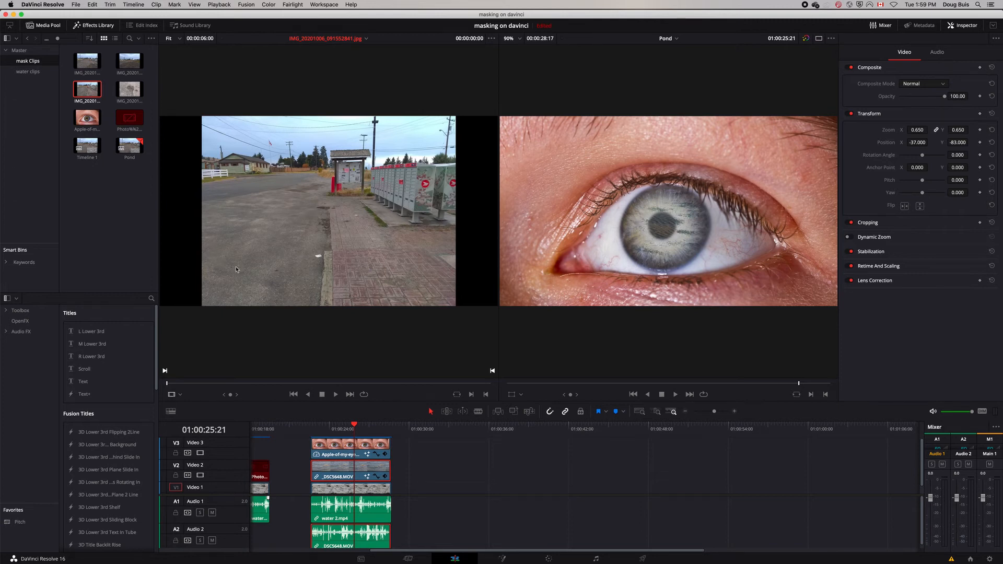
pyautogui.moveTo(327, 255); pyautogui.dragTo(436, 456)
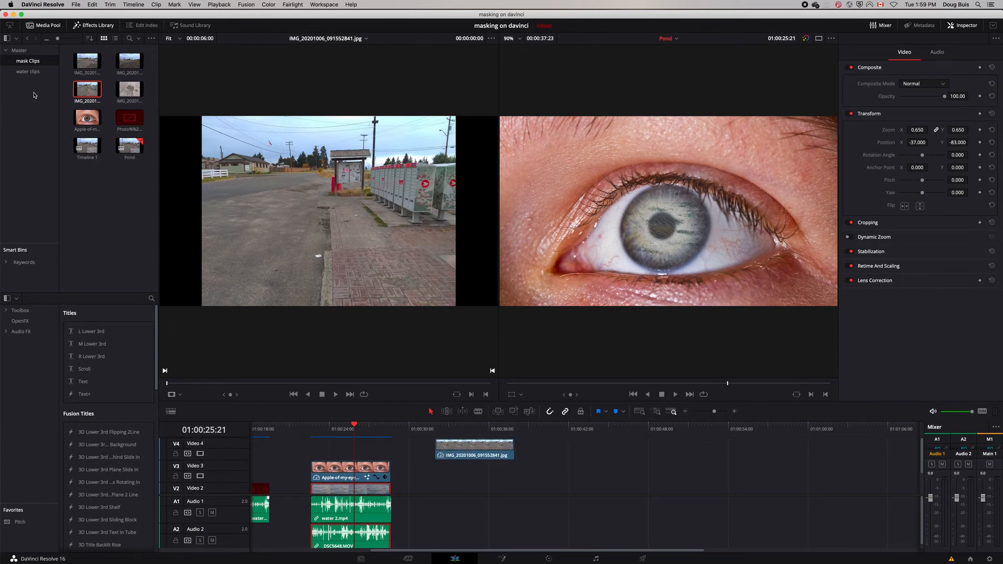
# - Place _DSC5650.MOV from the water clips bin on Video 3 beneath the street photo and trim it to the photo's length
pyautogui.click(30, 72)
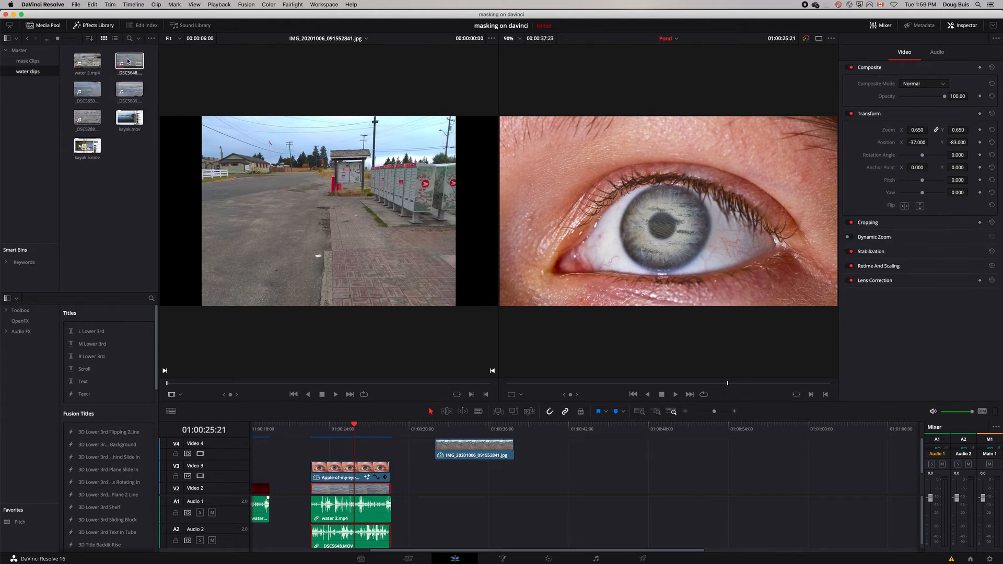
pyautogui.doubleClick(87, 90)
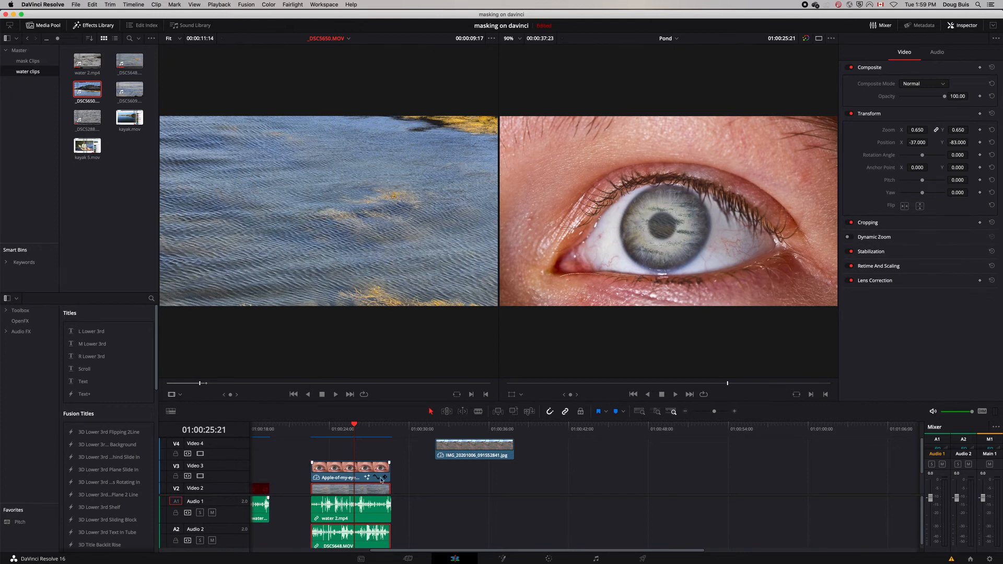
pyautogui.click(449, 427)
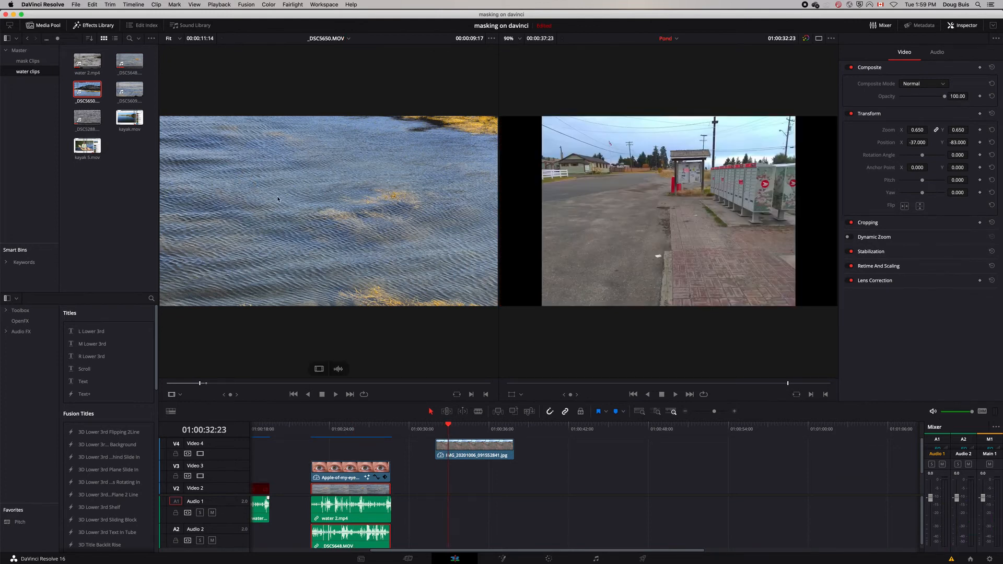
pyautogui.moveTo(269, 193); pyautogui.dragTo(435, 467)
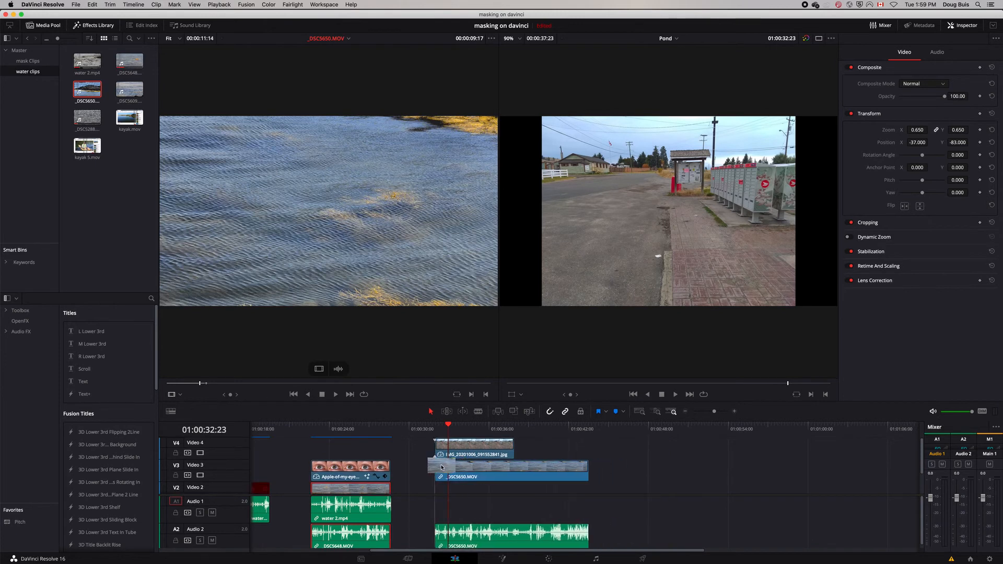
pyautogui.moveTo(588, 467); pyautogui.dragTo(514, 466)
pyautogui.moveTo(449, 427); pyautogui.dragTo(471, 427)
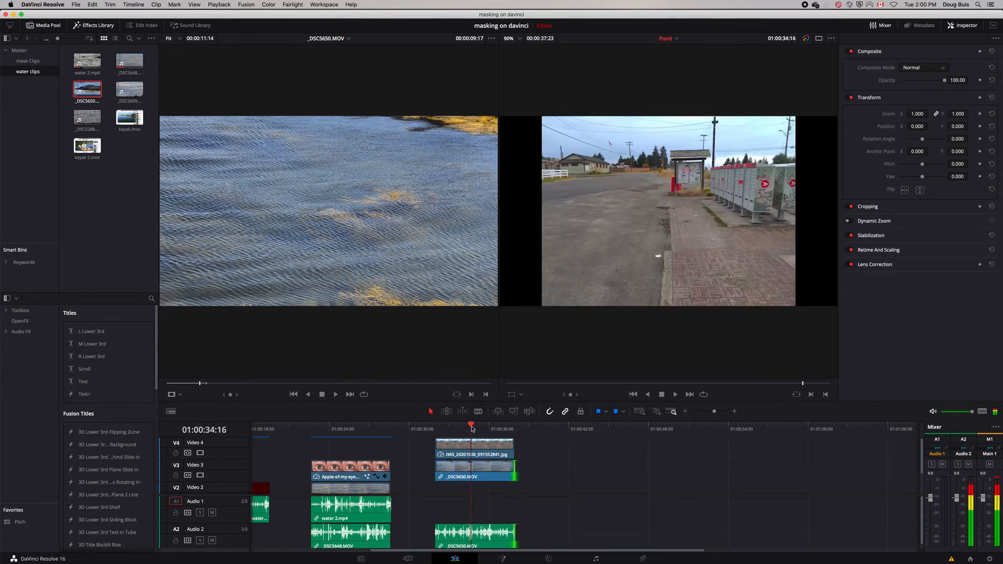
# - Open the street photo in Fusion, spread out its nodes, and connect an inverted Polygon mask to MediaIn1
pyautogui.click(482, 448)
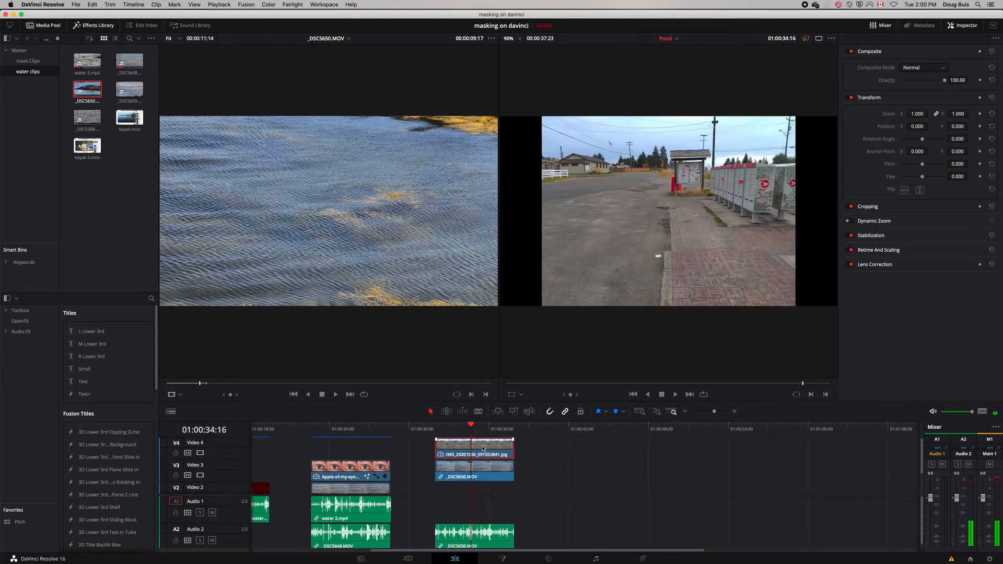
pyautogui.click(503, 559)
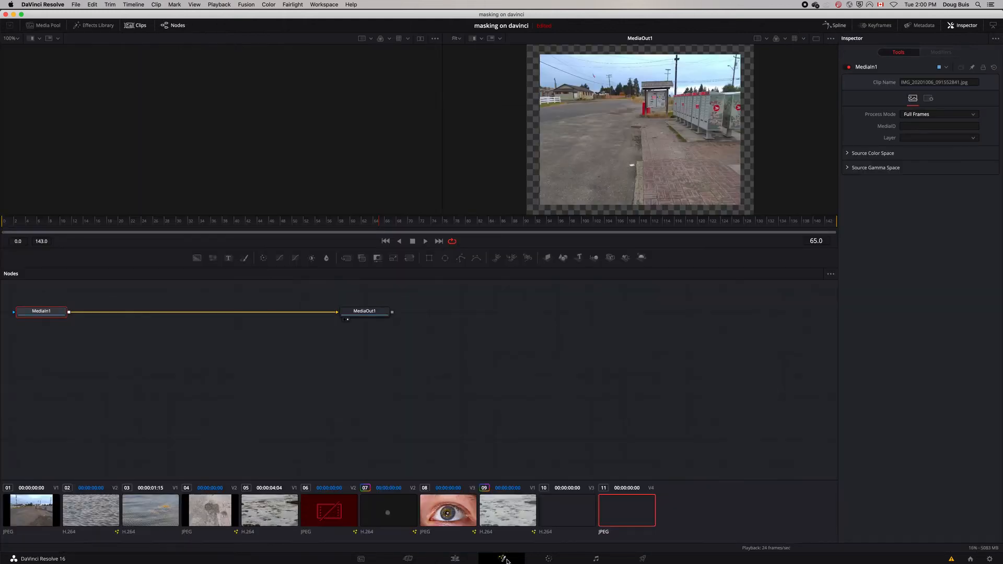
pyautogui.moveTo(358, 312); pyautogui.dragTo(575, 331)
pyautogui.moveTo(45, 311); pyautogui.dragTo(266, 336)
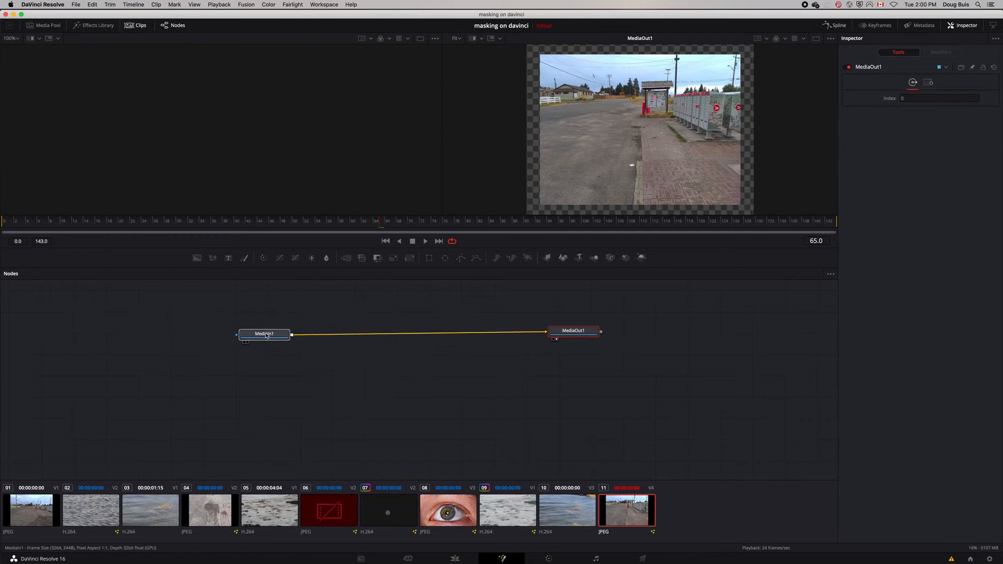
pyautogui.click(266, 336)
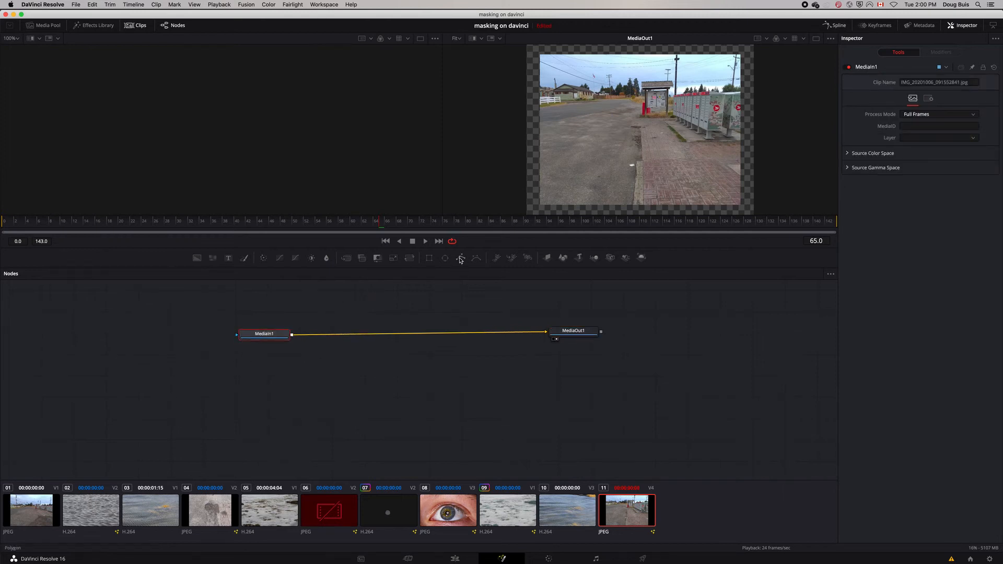
pyautogui.moveTo(460, 259); pyautogui.dragTo(237, 334)
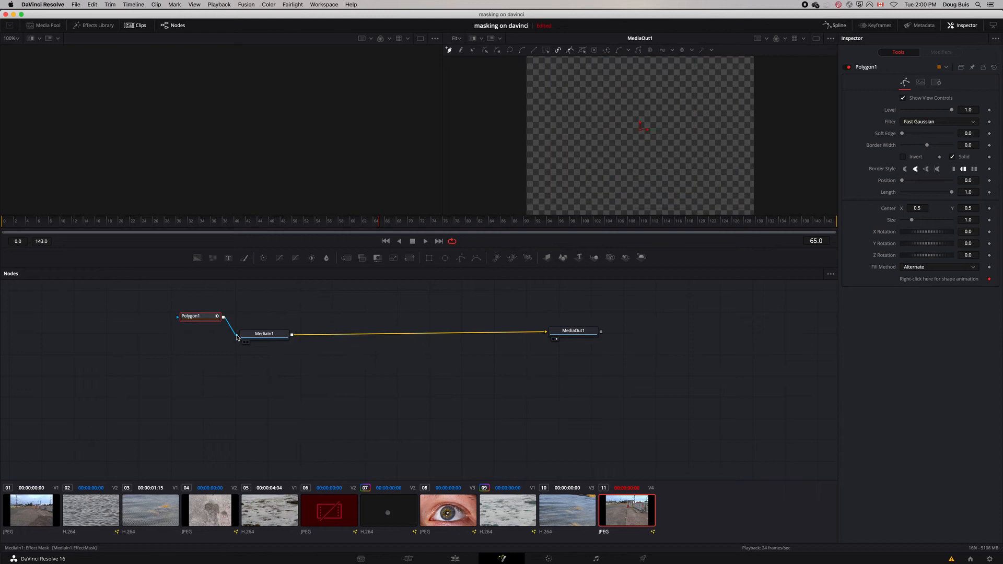
pyautogui.click(903, 157)
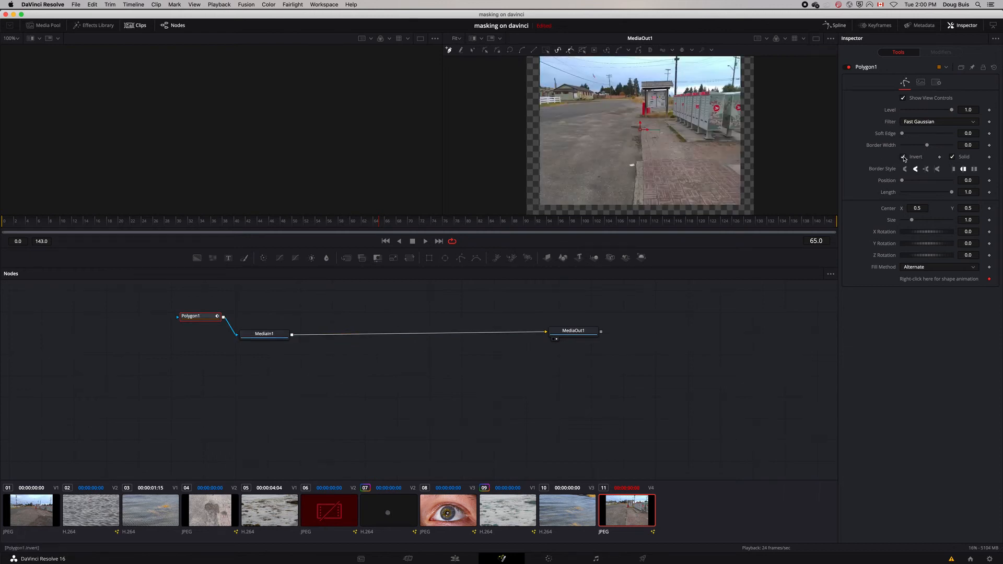
# - Draw a closed polygon over the pavement beside the brick sidewalk and reshape its lower edge near the curb
pyautogui.click(641, 160)
pyautogui.click(634, 162)
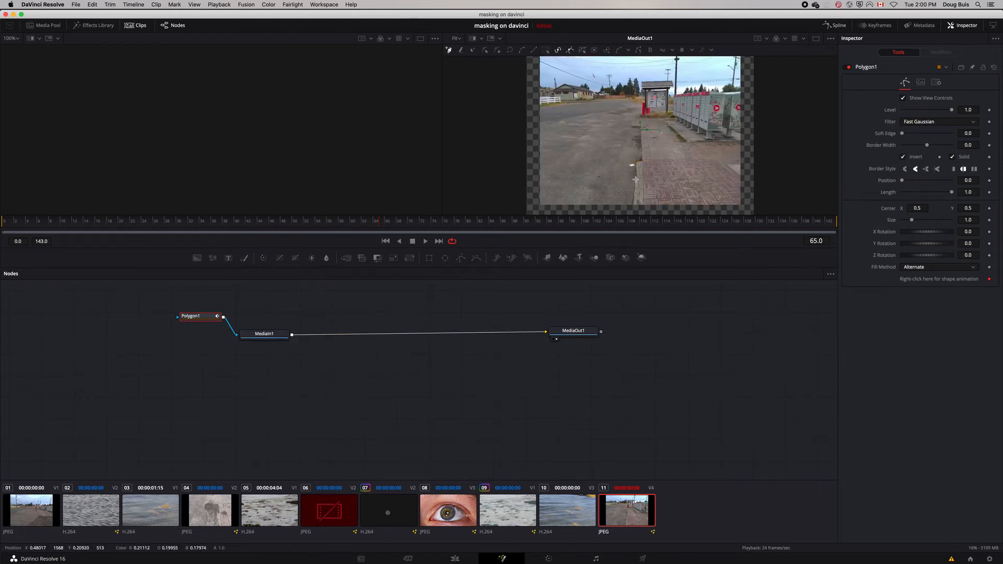
pyautogui.click(636, 188)
pyautogui.click(582, 174)
pyautogui.click(550, 148)
pyautogui.click(553, 135)
pyautogui.click(563, 127)
pyautogui.click(586, 125)
pyautogui.click(602, 123)
pyautogui.click(640, 126)
pyautogui.click(642, 142)
pyautogui.click(641, 160)
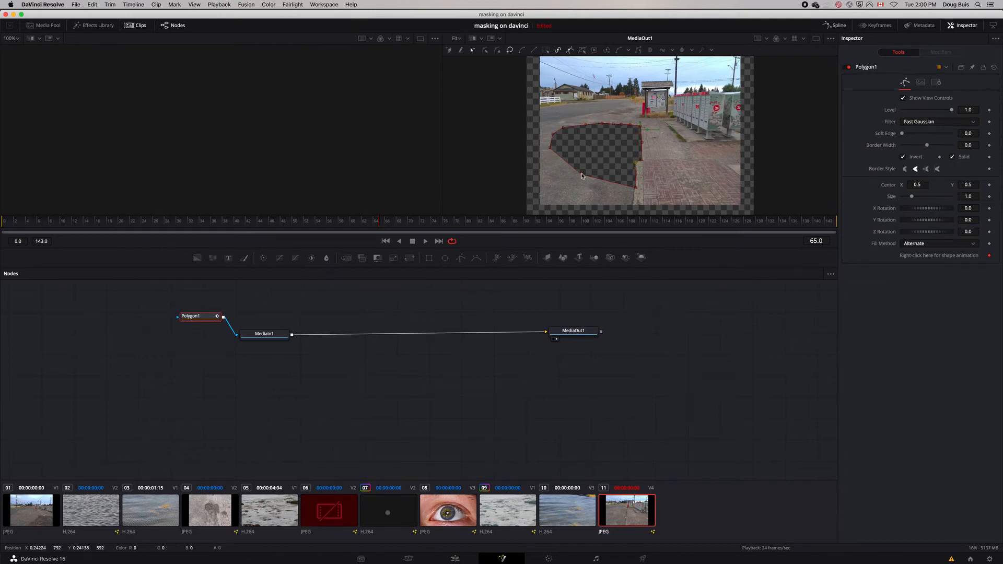
pyautogui.moveTo(579, 176); pyautogui.dragTo(551, 158)
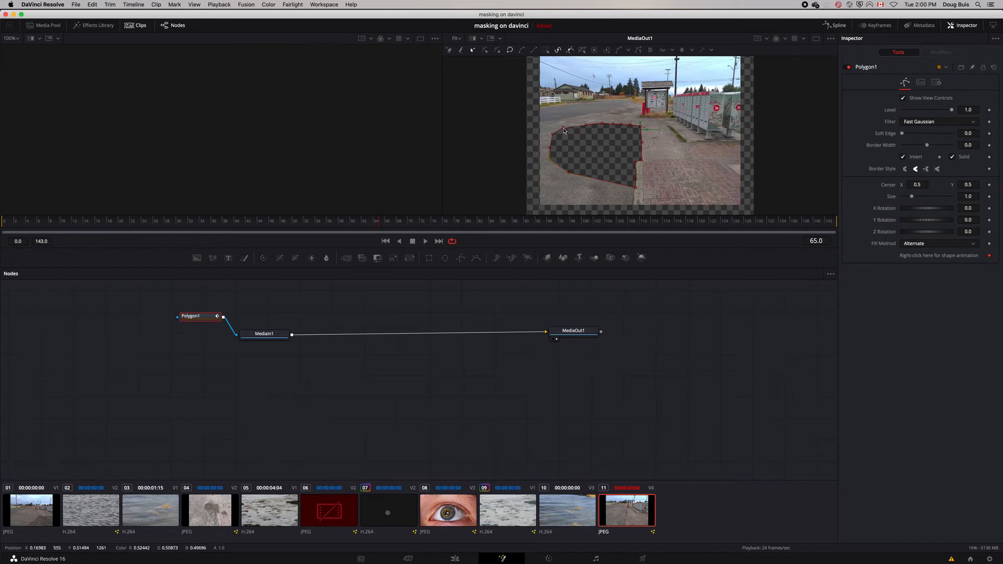
# - On the edit timeline, increase the masked street photo's zoom until it fills the frame's height
pyautogui.click(455, 559)
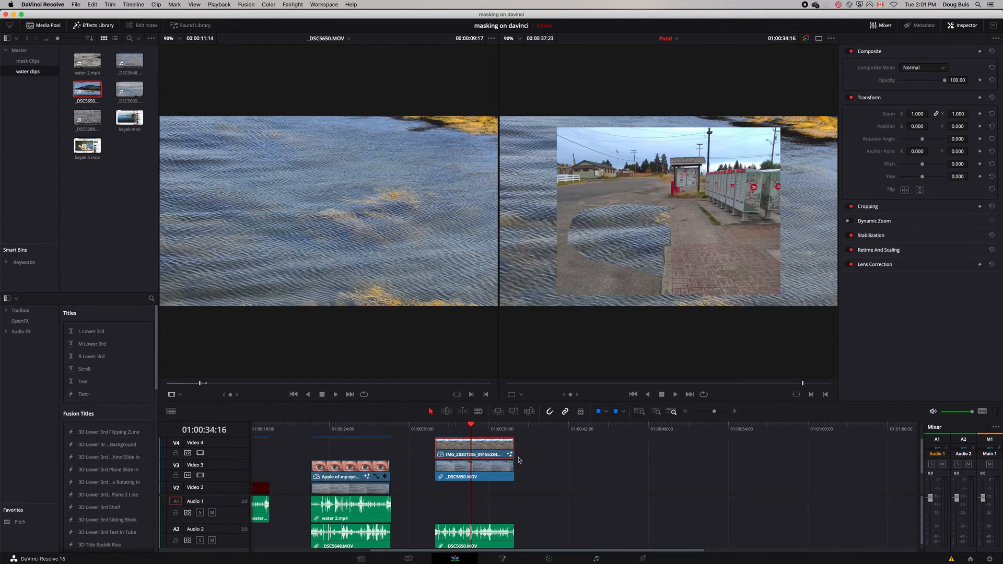
pyautogui.click(480, 466)
pyautogui.click(480, 452)
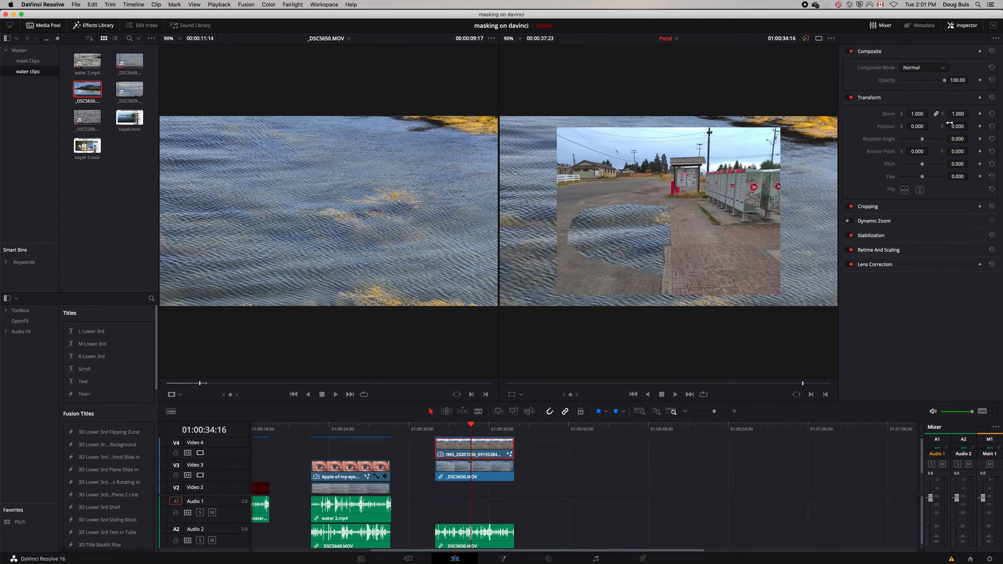
pyautogui.moveTo(919, 113); pyautogui.dragTo(934, 113)
# - Set the _DSC5650.MOV clip's Zoom to 0.550 and its Position to X -228, Y -211 to fit the pavement hole
pyautogui.click(491, 475)
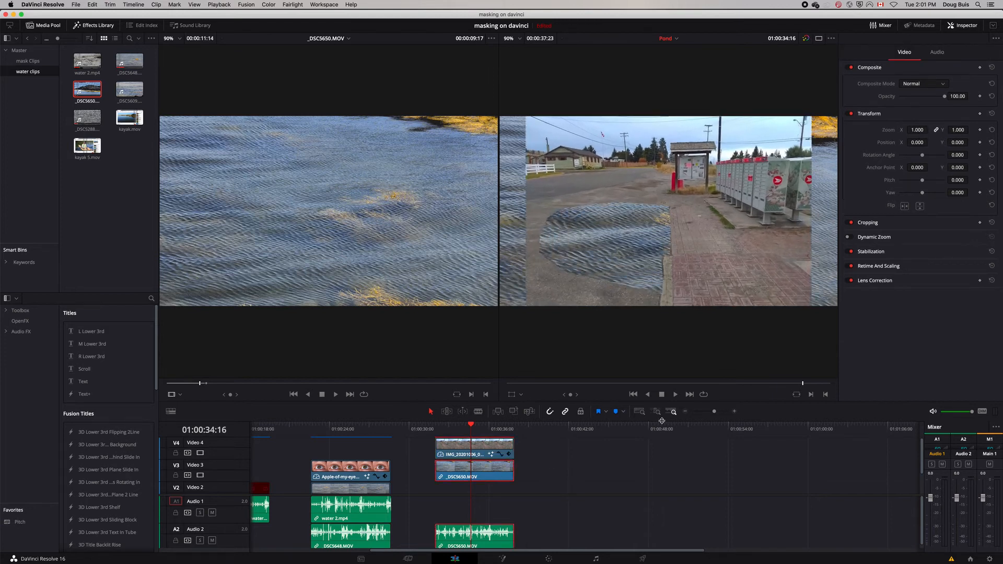
pyautogui.moveTo(958, 130)
pyautogui.mouseDown()
pyautogui.moveTo(948, 130)
pyautogui.moveTo(970, 143)
pyautogui.moveTo(912, 145)
pyautogui.moveTo(922, 129)
pyautogui.moveTo(958, 142)
pyautogui.moveTo(965, 131)
pyautogui.mouseUp()
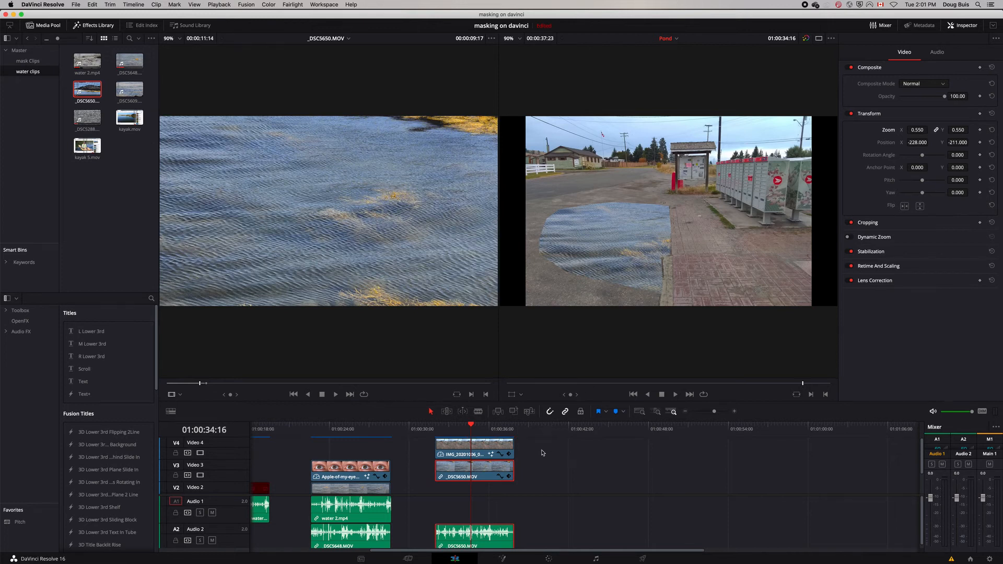
# - Soften the street photo's Polygon1 mask in Fusion with a Soft Edge of 0.0189 and check the blend on the edit timeline
pyautogui.click(490, 454)
pyautogui.click(503, 559)
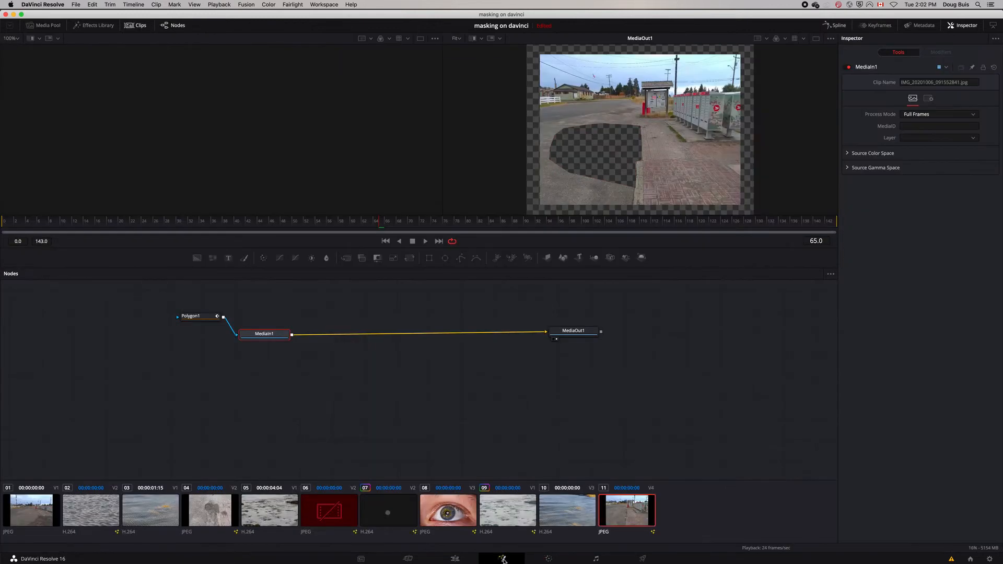
pyautogui.click(194, 316)
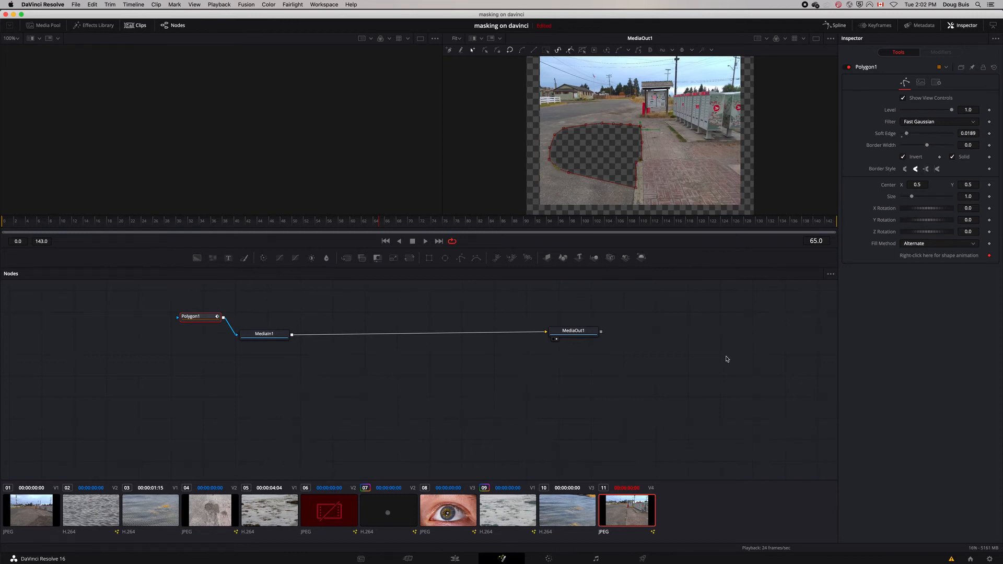
pyautogui.click(456, 558)
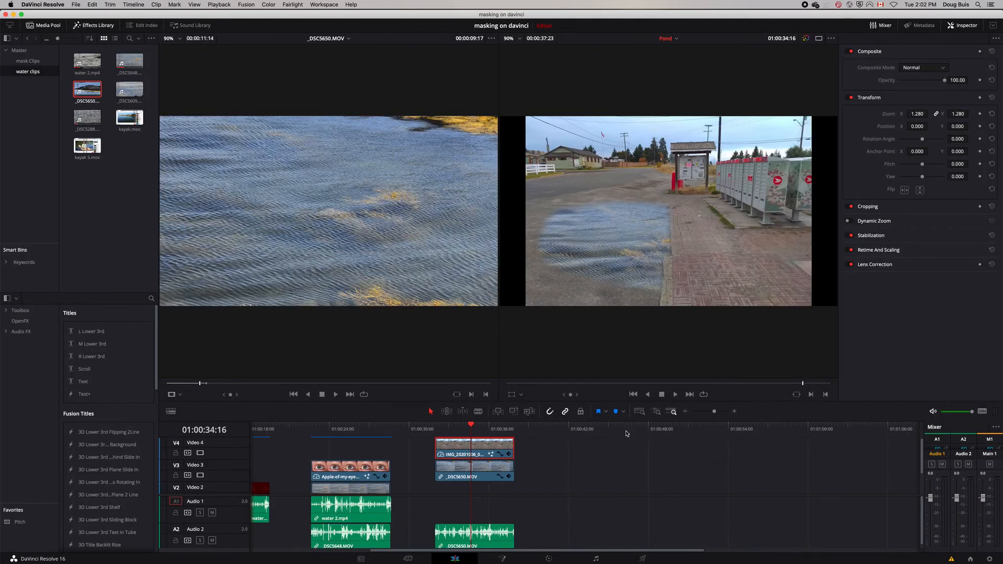
pyautogui.moveTo(471, 427)
pyautogui.mouseDown()
pyautogui.moveTo(458, 429)
pyautogui.moveTo(472, 429)
pyautogui.mouseUp()
# - Move the _DSC5650.MOV clip down to Video 2 and place a short kayak.mov segment on Video 3, aligned with its start
pyautogui.click(482, 478)
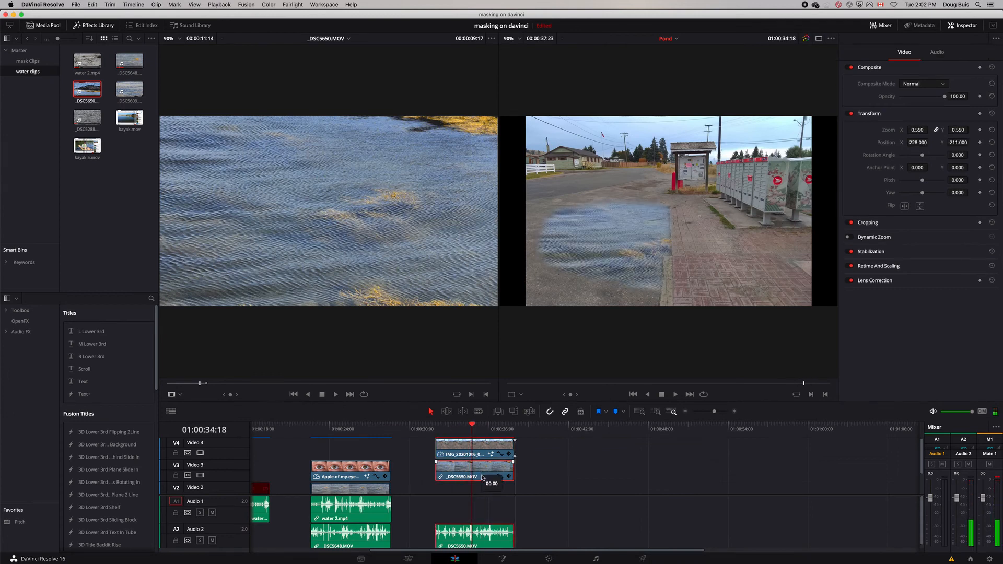
pyautogui.moveTo(482, 478); pyautogui.dragTo(482, 491)
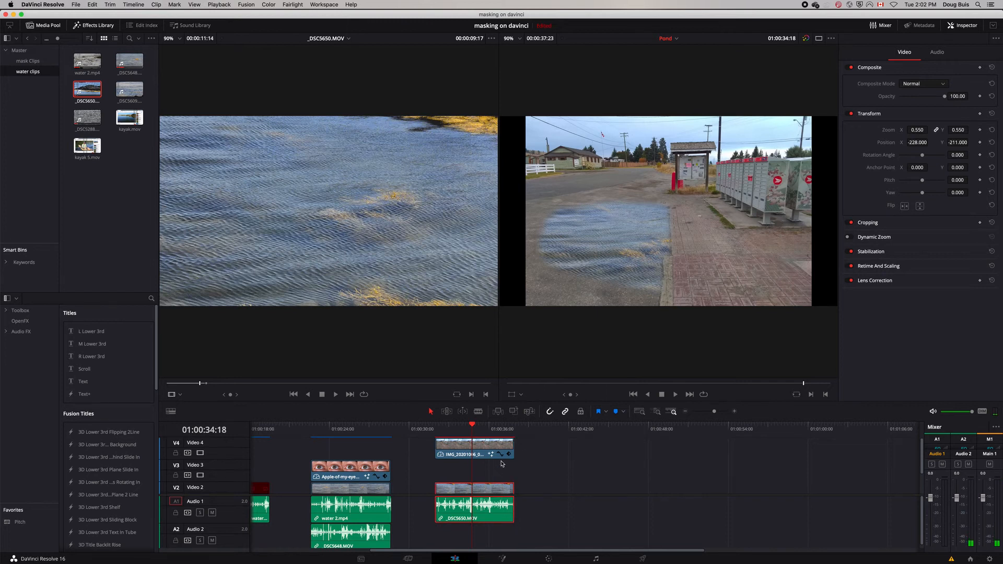
pyautogui.click(129, 118)
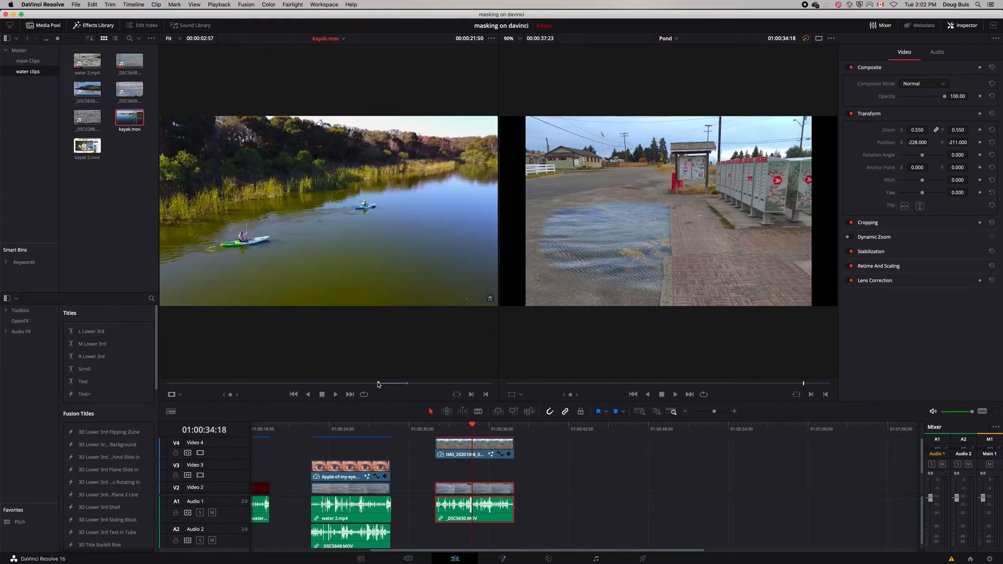
pyautogui.moveTo(378, 385)
pyautogui.mouseDown()
pyautogui.moveTo(405, 386)
pyautogui.moveTo(393, 387)
pyautogui.mouseUp()
pyautogui.moveTo(385, 386)
pyautogui.mouseDown()
pyautogui.moveTo(403, 385)
pyautogui.moveTo(394, 386)
pyautogui.mouseUp()
pyautogui.moveTo(296, 174); pyautogui.dragTo(447, 471)
pyautogui.click(472, 429)
pyautogui.moveTo(472, 429); pyautogui.dragTo(454, 435)
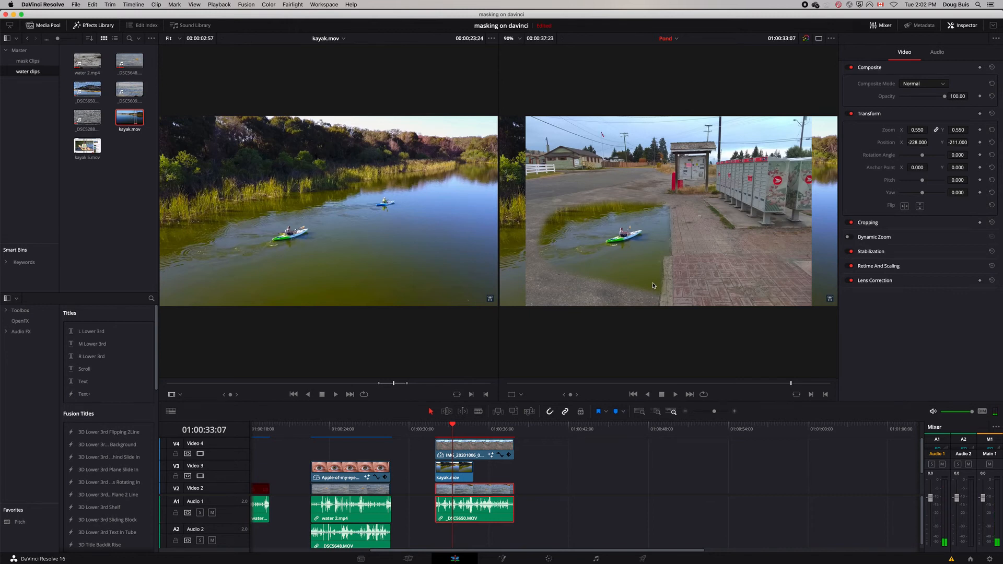
# - Set the kayak.mov clip's Zoom to 0.850 and its Position to X 9, Y -38 within the pavement hole
pyautogui.click(466, 478)
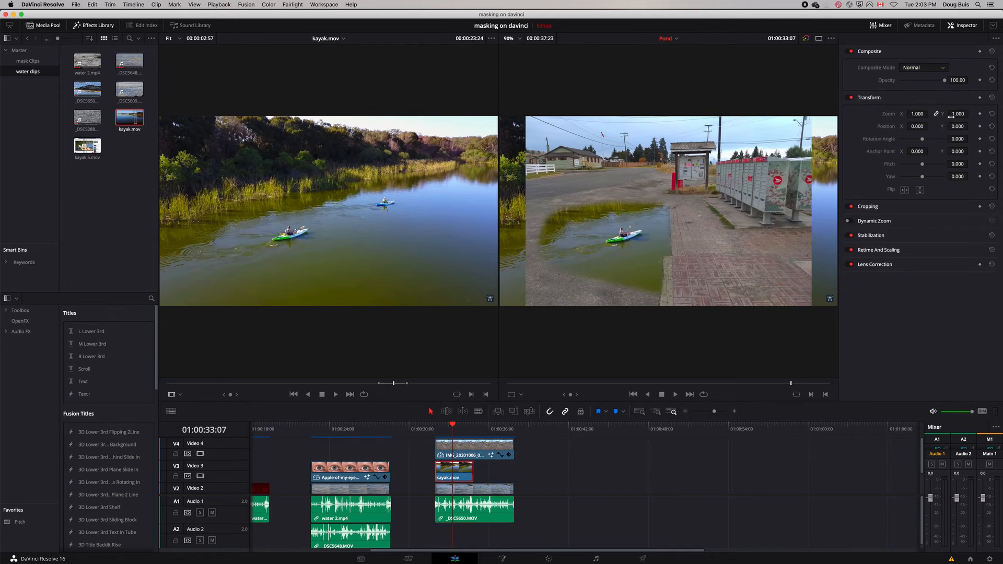
pyautogui.moveTo(959, 113)
pyautogui.mouseDown()
pyautogui.moveTo(936, 113)
pyautogui.moveTo(971, 126)
pyautogui.mouseUp()
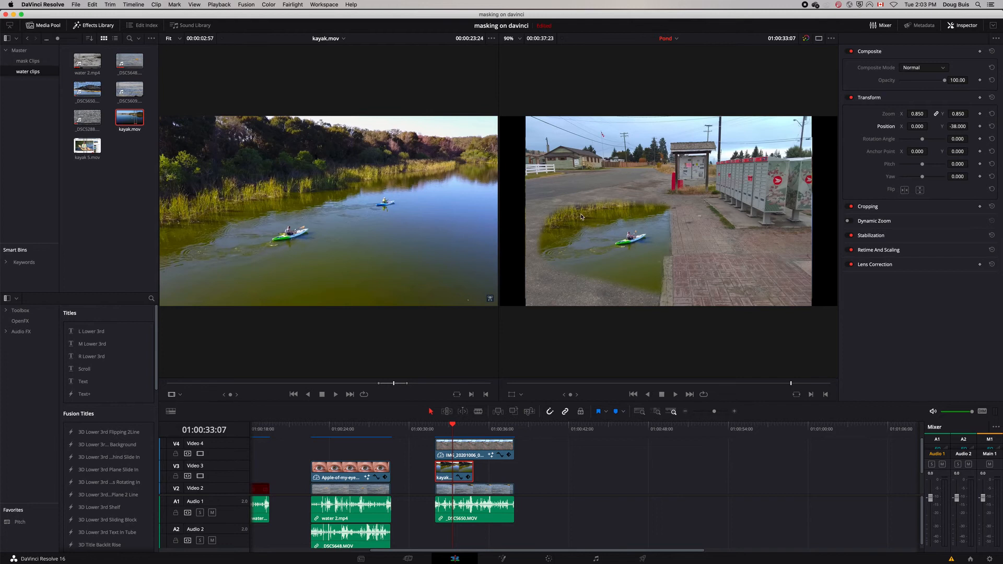
pyautogui.moveTo(451, 427)
pyautogui.mouseDown()
pyautogui.moveTo(413, 429)
pyautogui.moveTo(443, 431)
pyautogui.mouseUp()
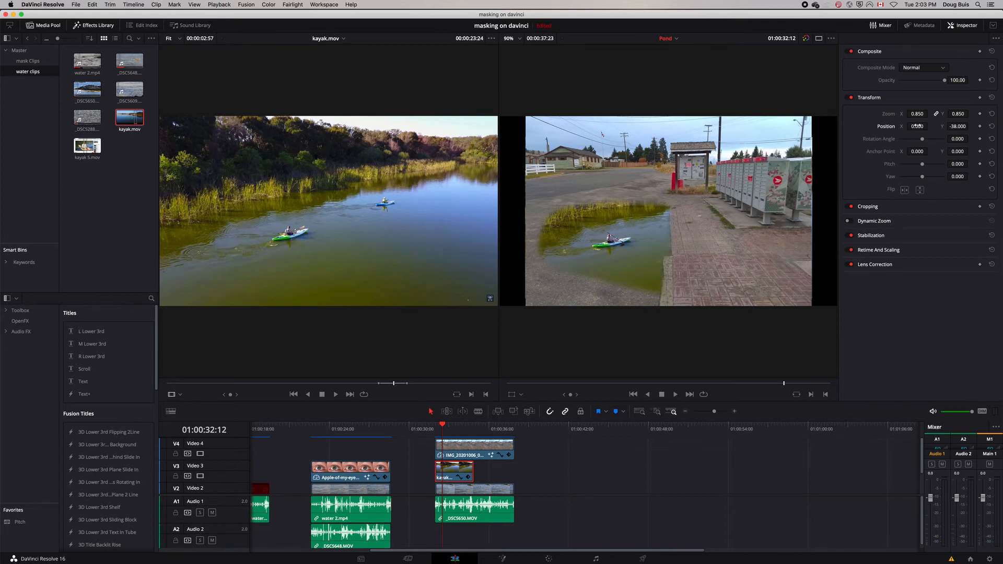
pyautogui.moveTo(917, 126); pyautogui.dragTo(931, 126)
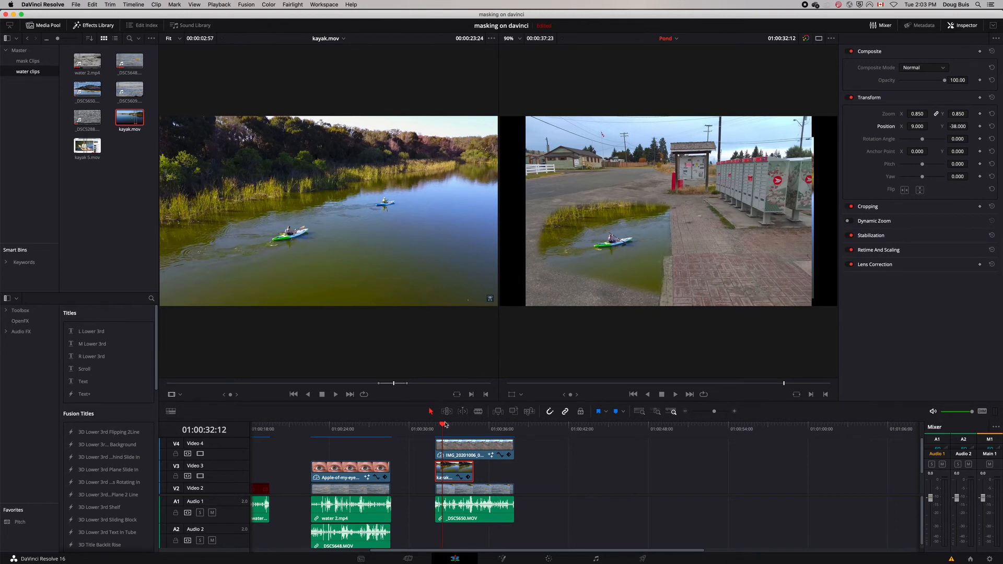
pyautogui.moveTo(442, 427); pyautogui.dragTo(442, 427)
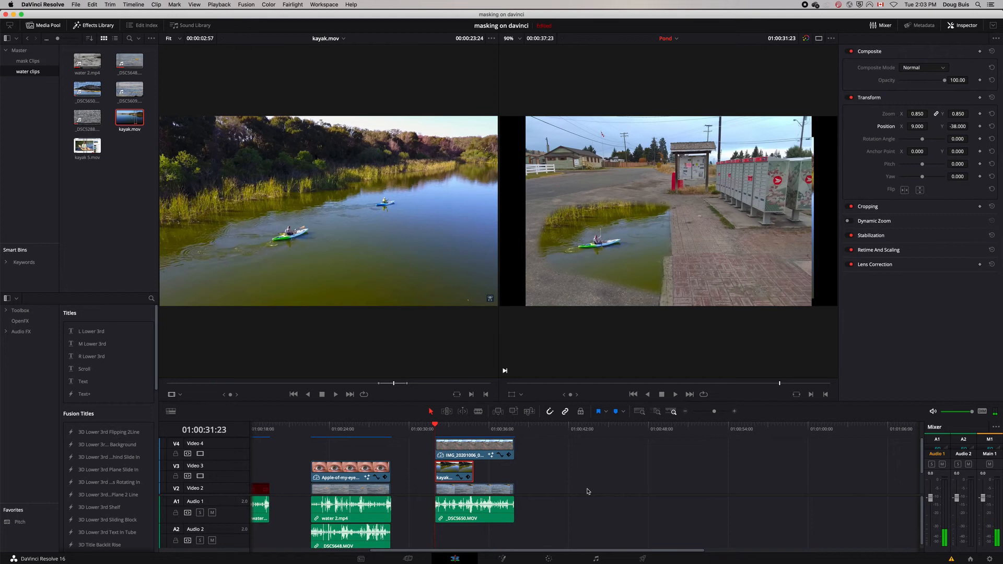
# - Open the kayak.mov clip in Fusion and connect an inverted Polygon mask to its MediaIn1 node
pyautogui.hotkey('shift', '5')
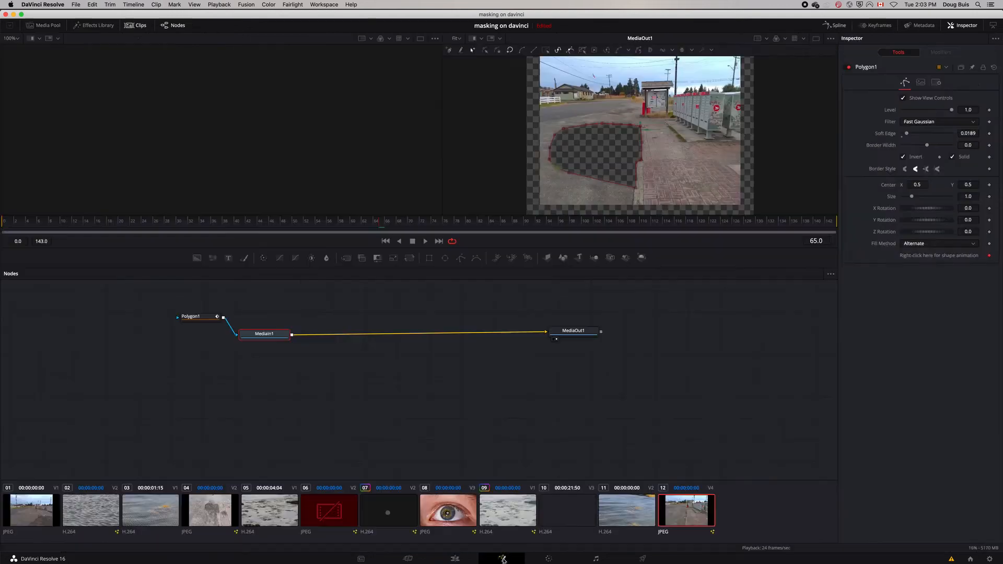
pyautogui.click(558, 504)
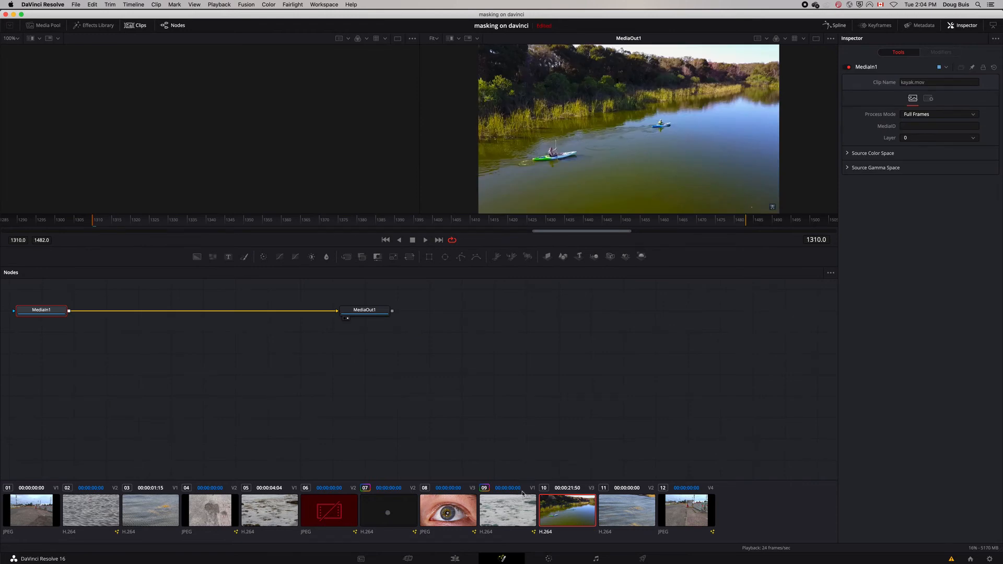
pyautogui.click(461, 257)
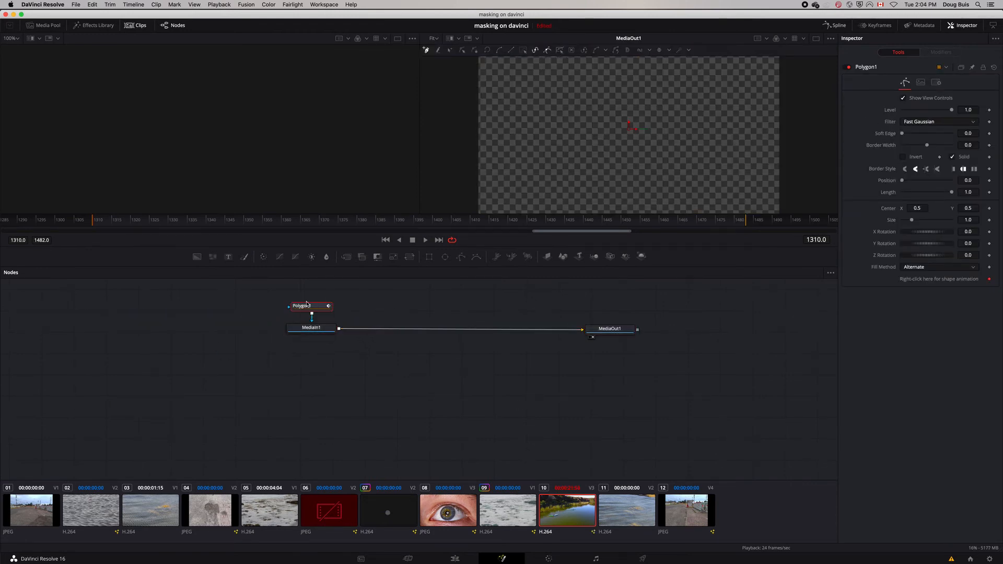
pyautogui.click(903, 158)
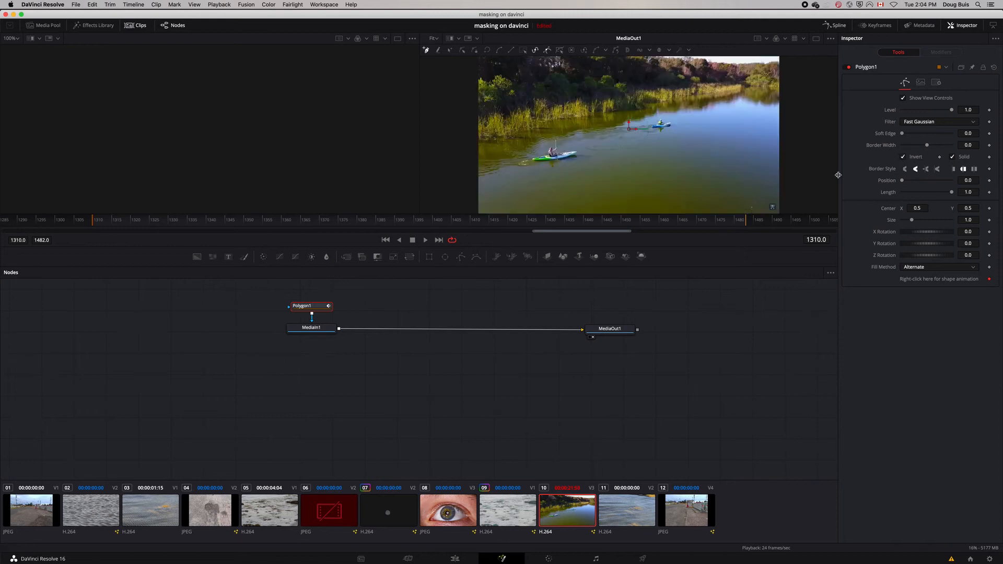
# - Draw a closed polygon around the nearer kayak and turn off Invert on the mask to isolate the kayak
pyautogui.click(587, 155)
pyautogui.click(577, 167)
pyautogui.click(542, 172)
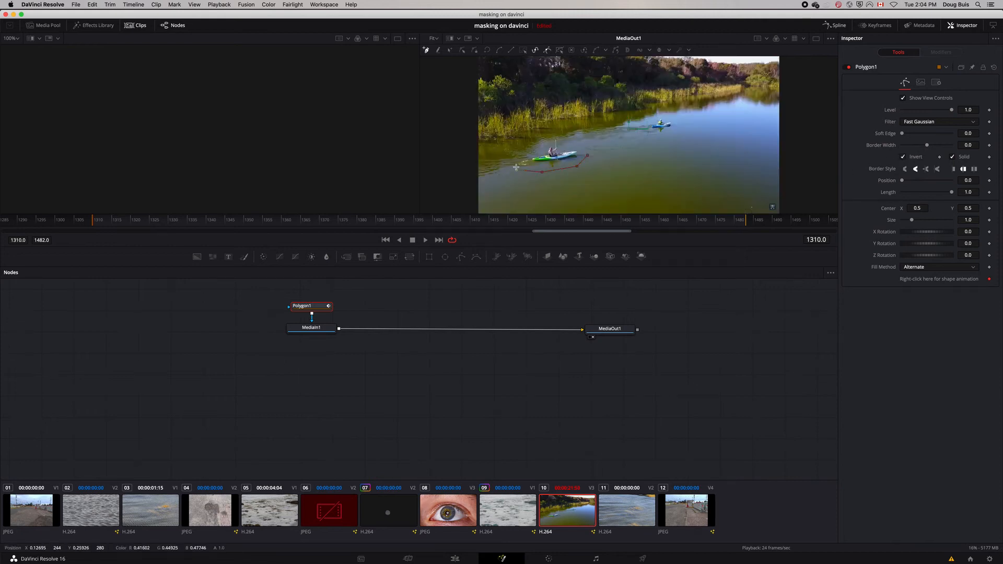
pyautogui.click(517, 170)
pyautogui.click(514, 157)
pyautogui.click(527, 146)
pyautogui.click(547, 139)
pyautogui.click(575, 141)
pyautogui.click(586, 145)
pyautogui.click(588, 155)
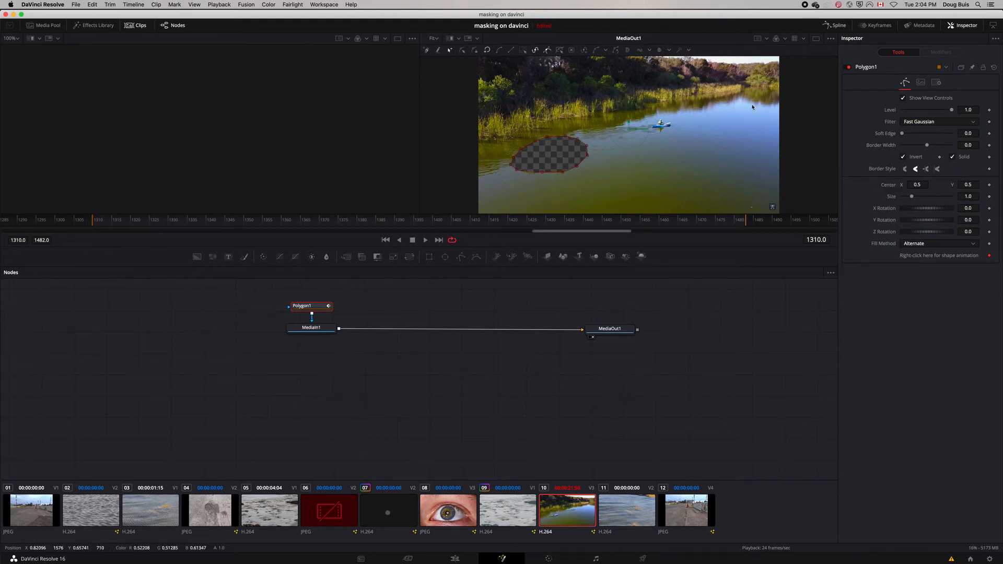
pyautogui.click(903, 157)
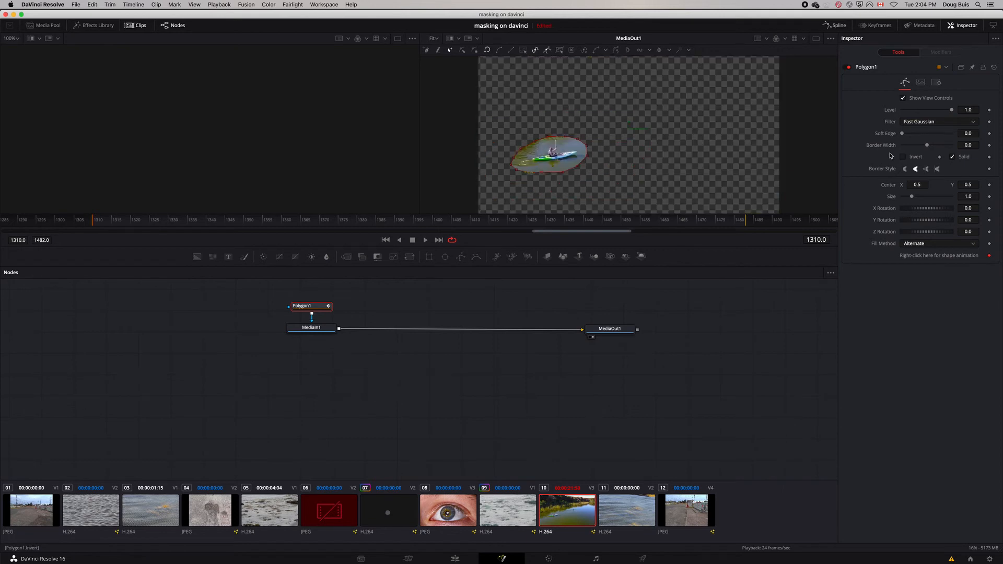
# - Set the kayak mask's Soft Edge to 0.0567 and add keyframes for its Center and Size at frame 1310
pyautogui.moveTo(903, 135); pyautogui.dragTo(916, 136)
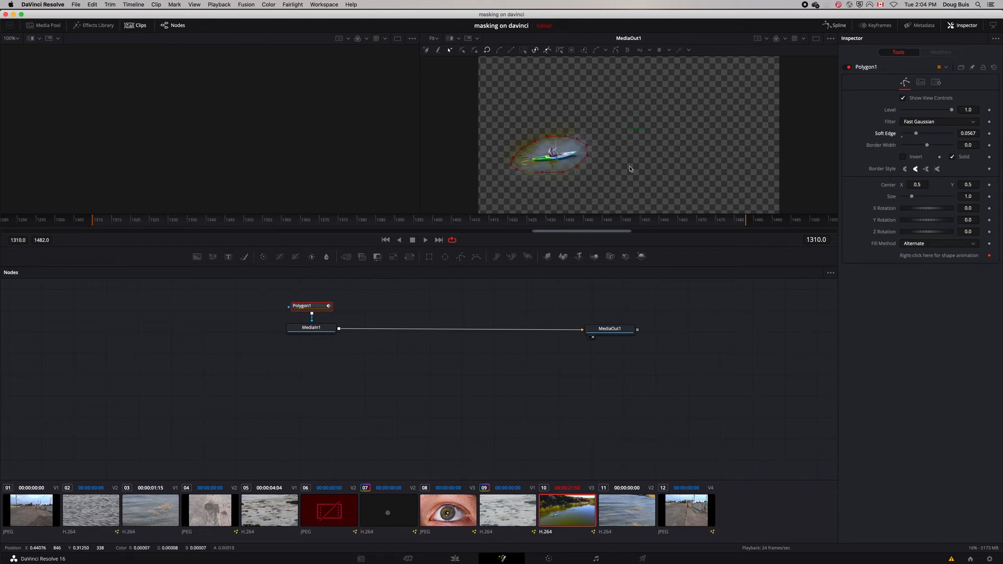
pyautogui.click(989, 185)
pyautogui.click(990, 197)
# - At frame 1338, keyframe the kayak mask's Center at X 0.549, Y 0.507 to follow the moving kayak
pyautogui.press('space')
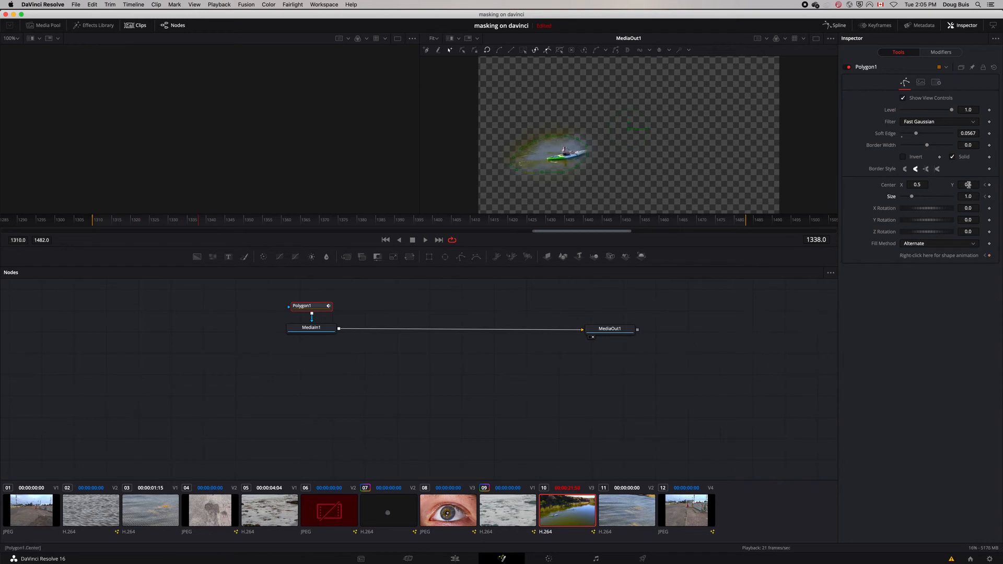
pyautogui.click(916, 185)
pyautogui.write('0.525')
pyautogui.press('Return')
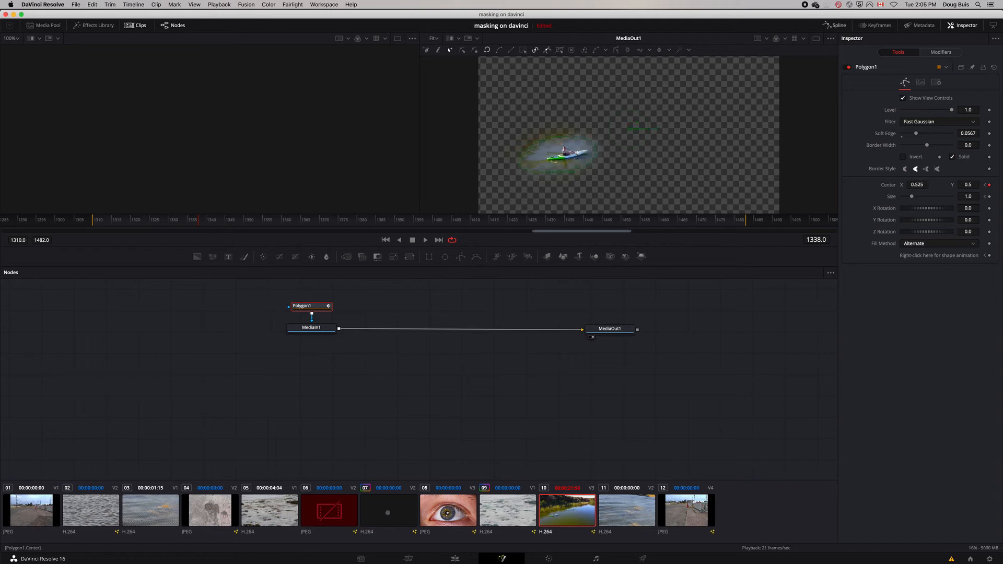
pyautogui.moveTo(922, 185); pyautogui.dragTo(928, 185)
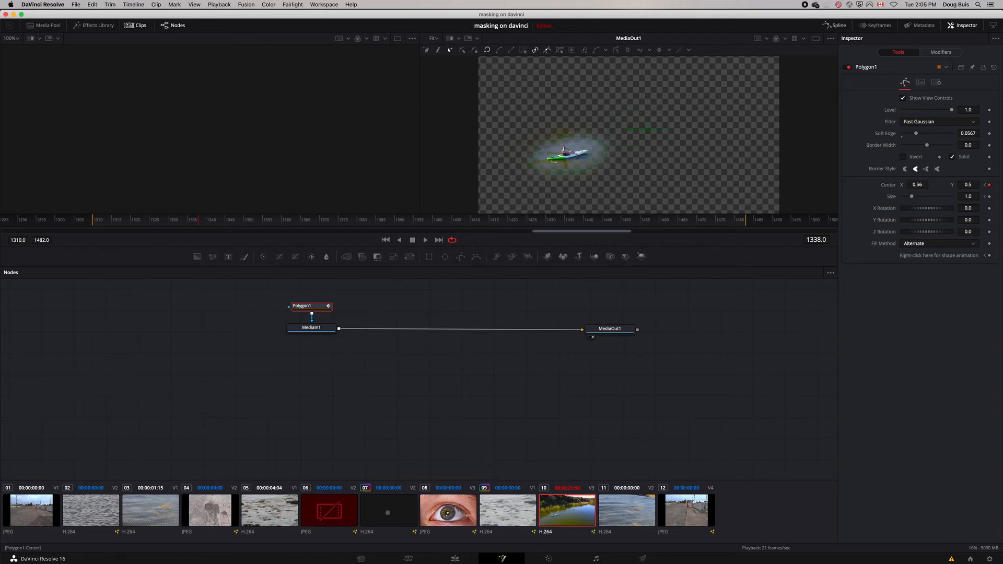
pyautogui.moveTo(965, 184); pyautogui.dragTo(968, 184)
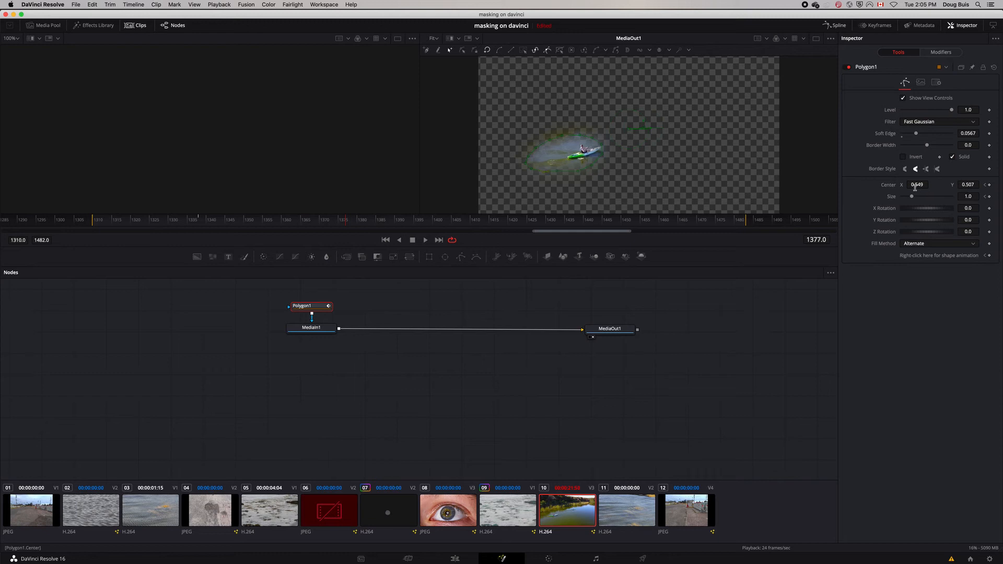
# - Keyframe the kayak mask's Center at frame 1377 (0.61, 0.51), frame 1415 (0.649, 0.54), and frame 1454 (0.705, 0.566)
pyautogui.moveTo(915, 185); pyautogui.dragTo(973, 184)
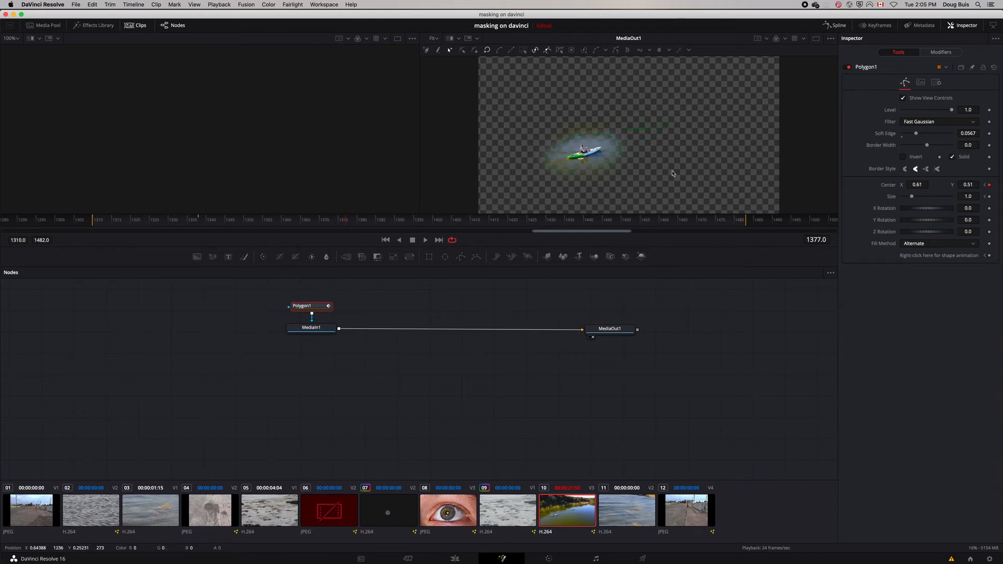
pyautogui.press('space')
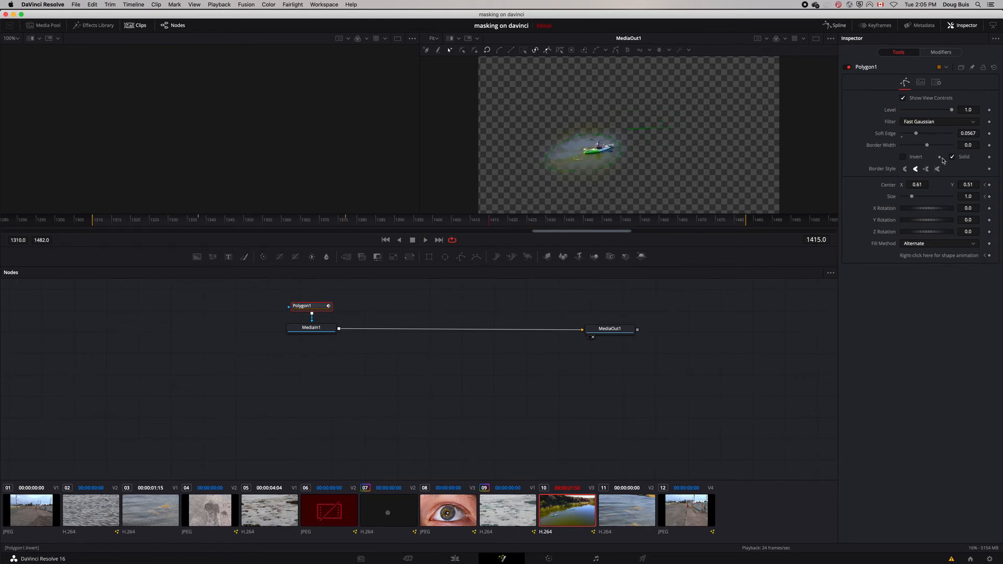
pyautogui.moveTo(917, 185); pyautogui.dragTo(968, 184)
pyautogui.press('space')
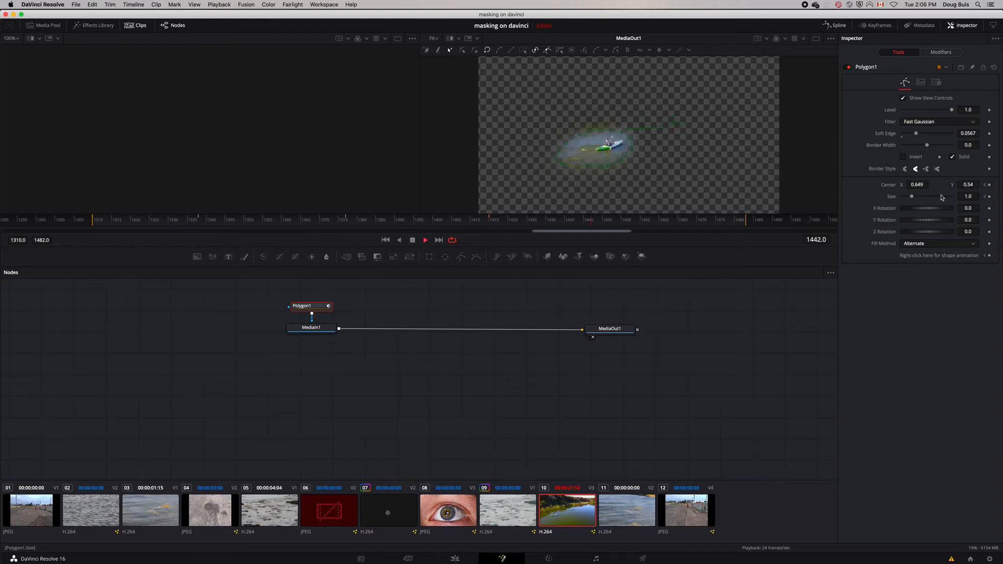
pyautogui.press('space')
pyautogui.moveTo(918, 185); pyautogui.dragTo(970, 184)
pyautogui.press('space')
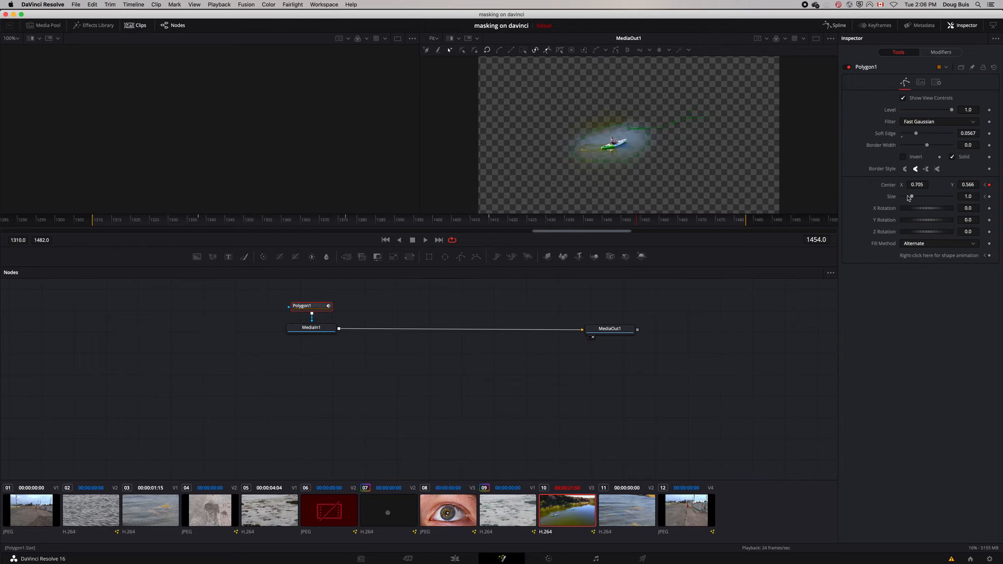
# - On the edit timeline, set kayak.mov's Position X to -167 and play back the kayak's path across the water patch
pyautogui.click(452, 558)
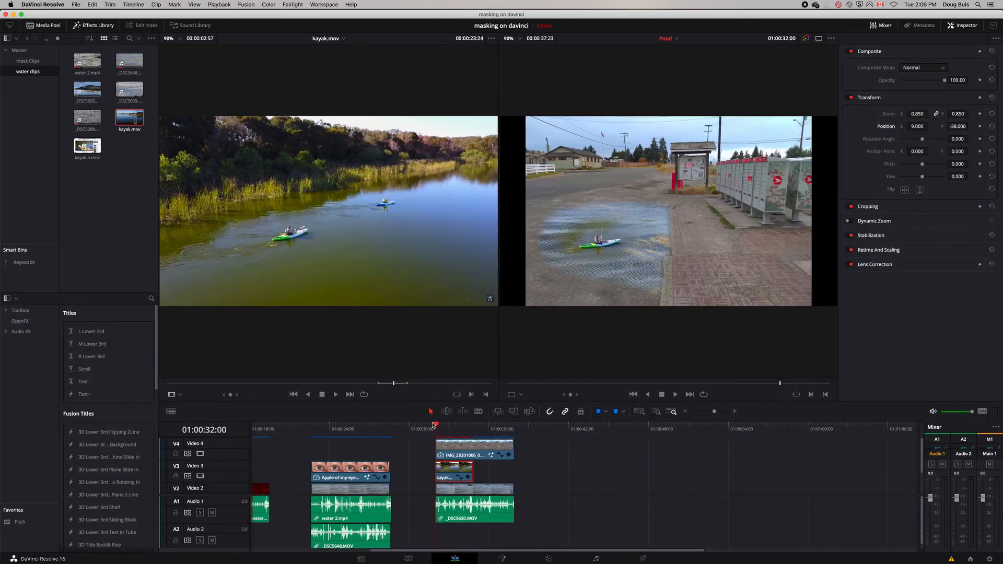
pyautogui.moveTo(433, 425)
pyautogui.mouseDown()
pyautogui.moveTo(472, 432)
pyautogui.moveTo(440, 429)
pyautogui.mouseUp()
pyautogui.press('space')
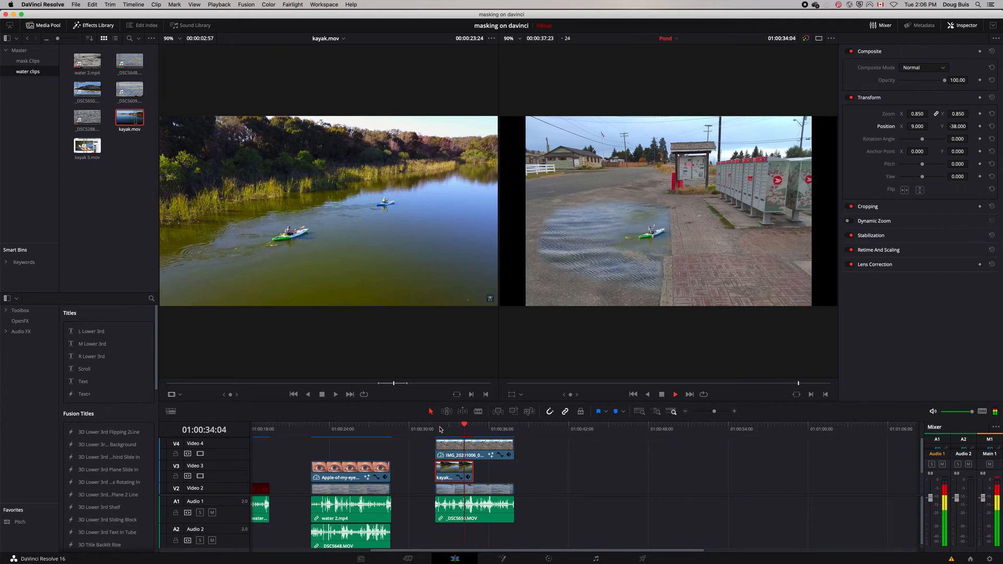
pyautogui.press('space')
pyautogui.moveTo(440, 430); pyautogui.dragTo(444, 429)
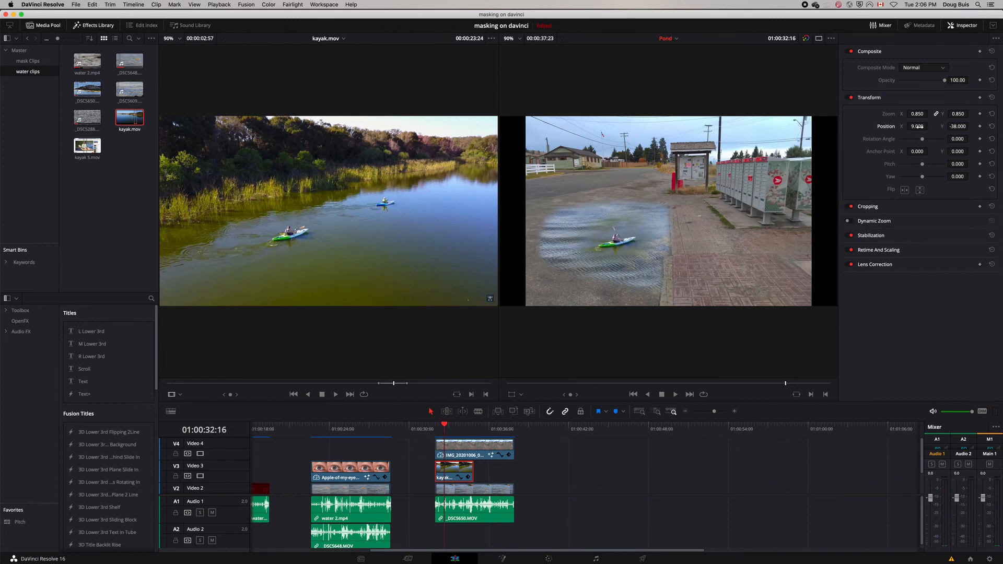
pyautogui.moveTo(920, 126); pyautogui.dragTo(930, 126)
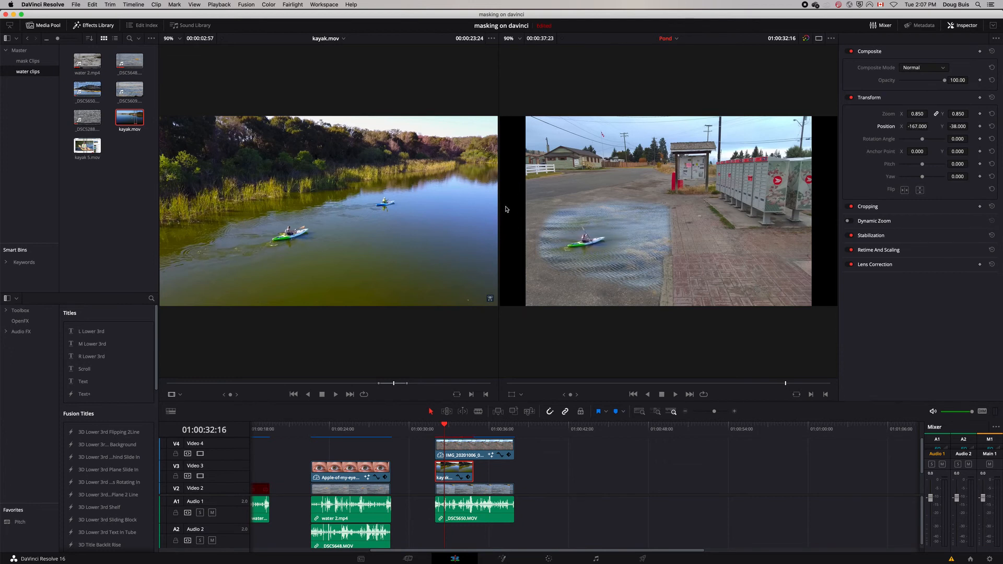
pyautogui.press('space')
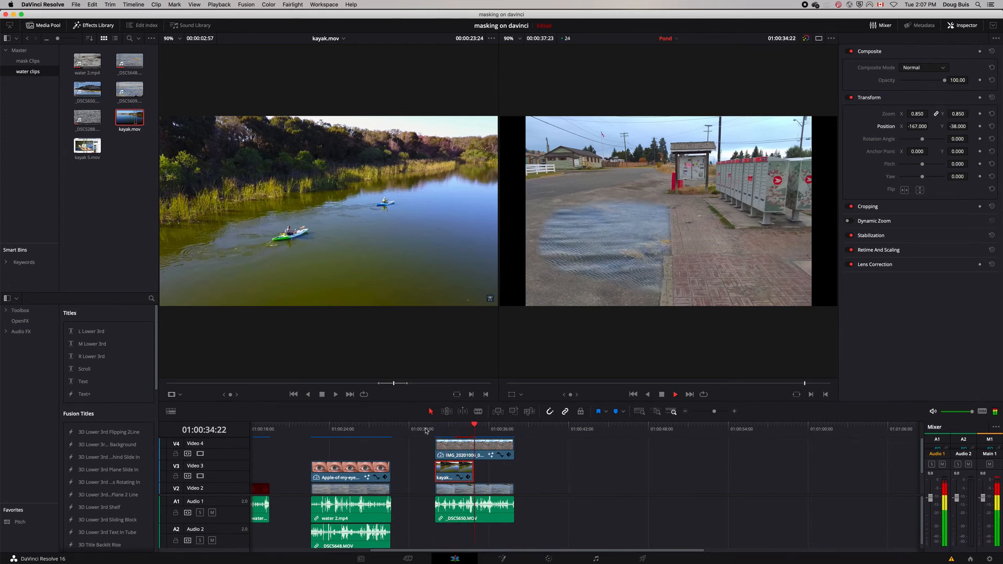
pyautogui.press('space')
pyautogui.moveTo(480, 426); pyautogui.dragTo(444, 435)
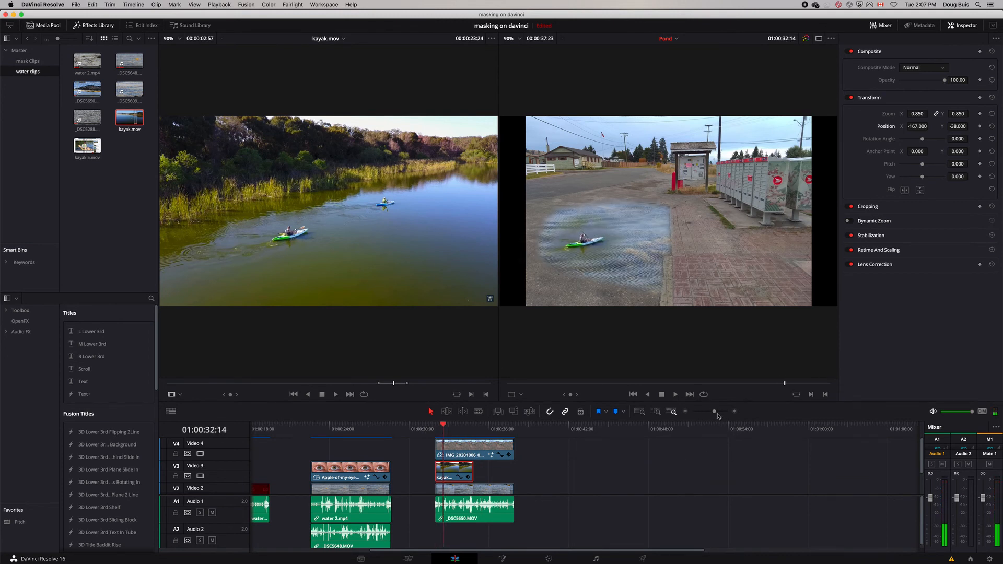
pyautogui.moveTo(715, 412); pyautogui.dragTo(721, 414)
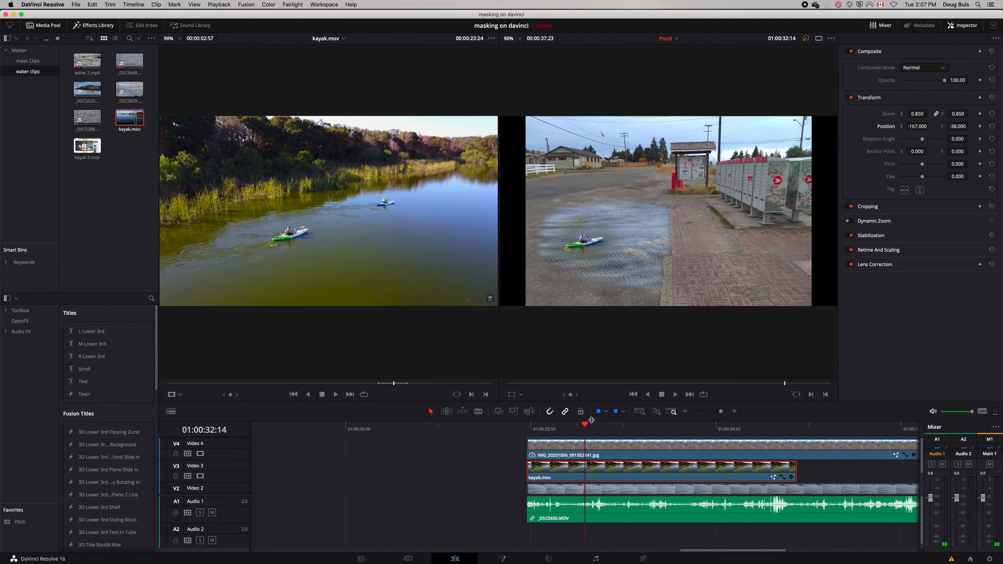
# - Keyframe kayak.mov's Transform at 01:00:32:02, set Position X -65 and Y -21 at 01:00:34:18, and play back the movement
pyautogui.moveTo(586, 424); pyautogui.dragTo(539, 441)
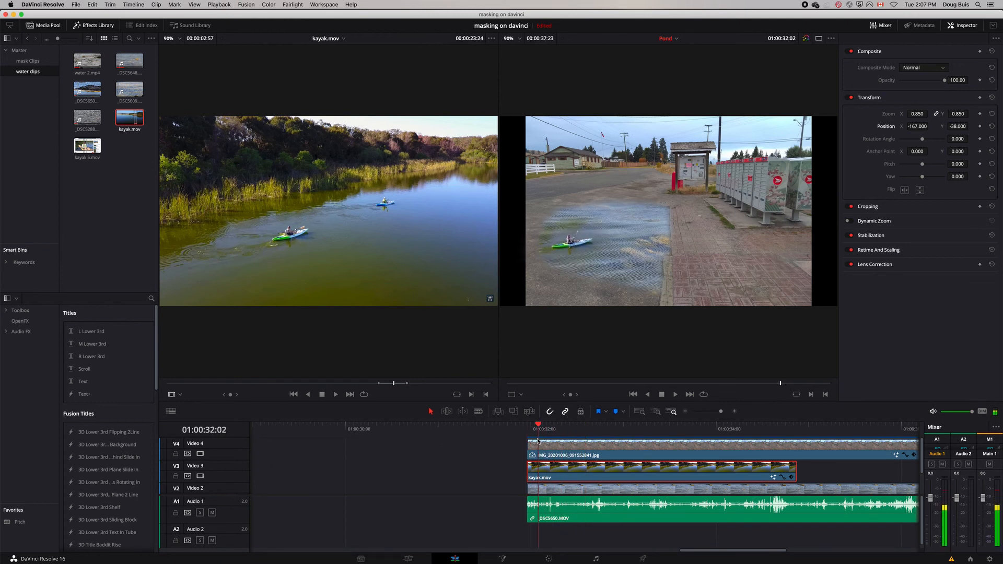
pyautogui.click(981, 98)
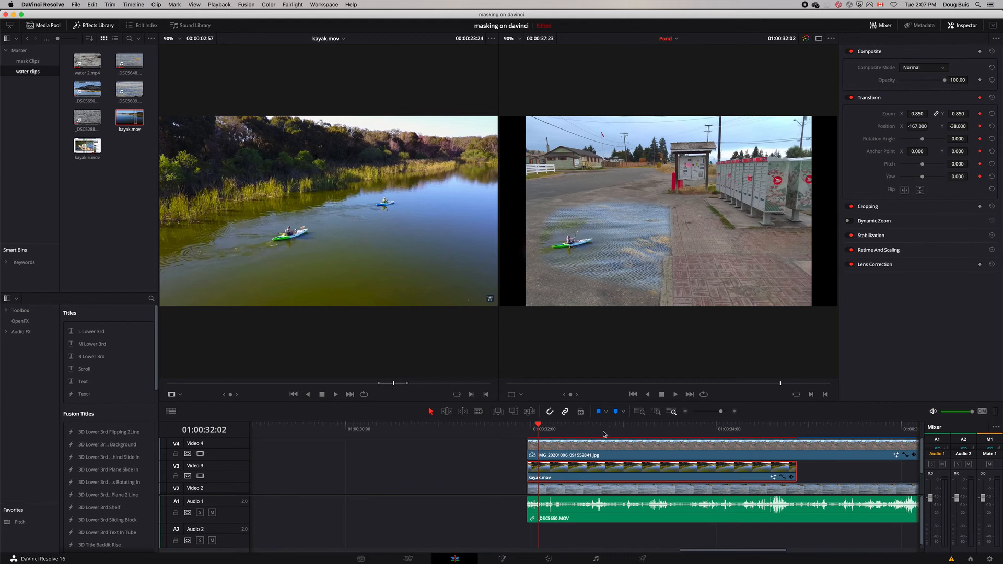
pyautogui.press('space')
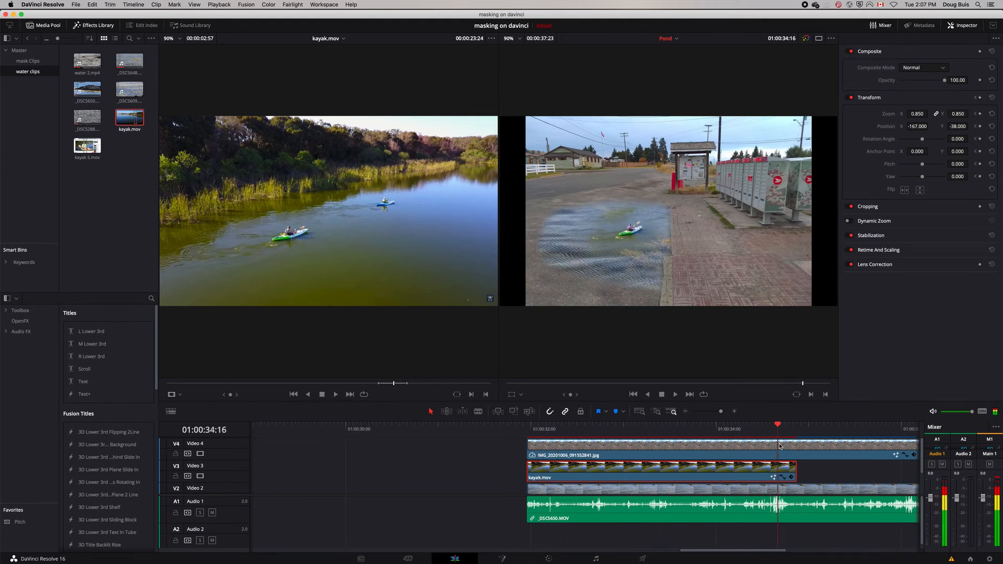
pyautogui.press('space')
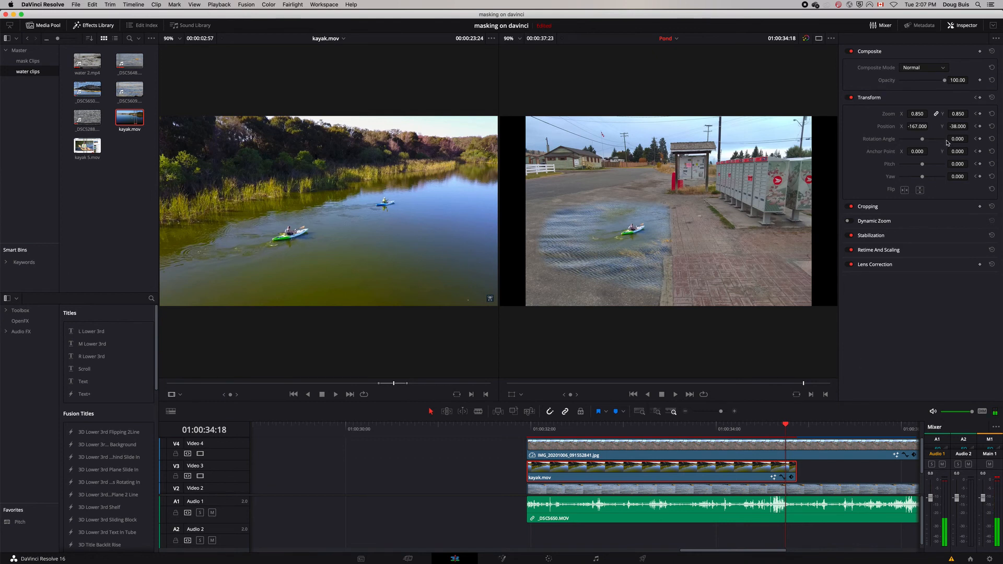
pyautogui.moveTo(959, 127); pyautogui.dragTo(931, 126)
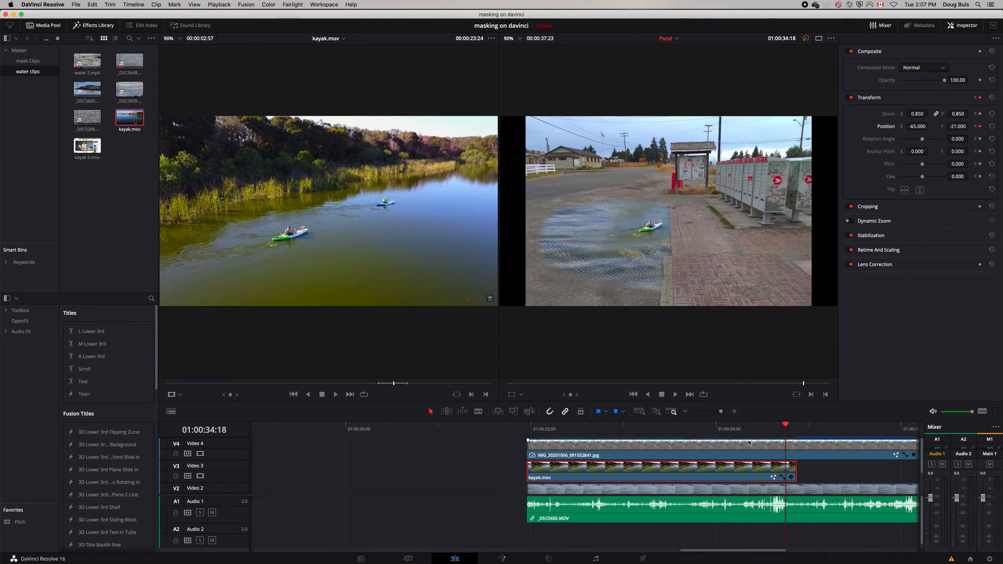
pyautogui.moveTo(786, 424); pyautogui.dragTo(539, 432)
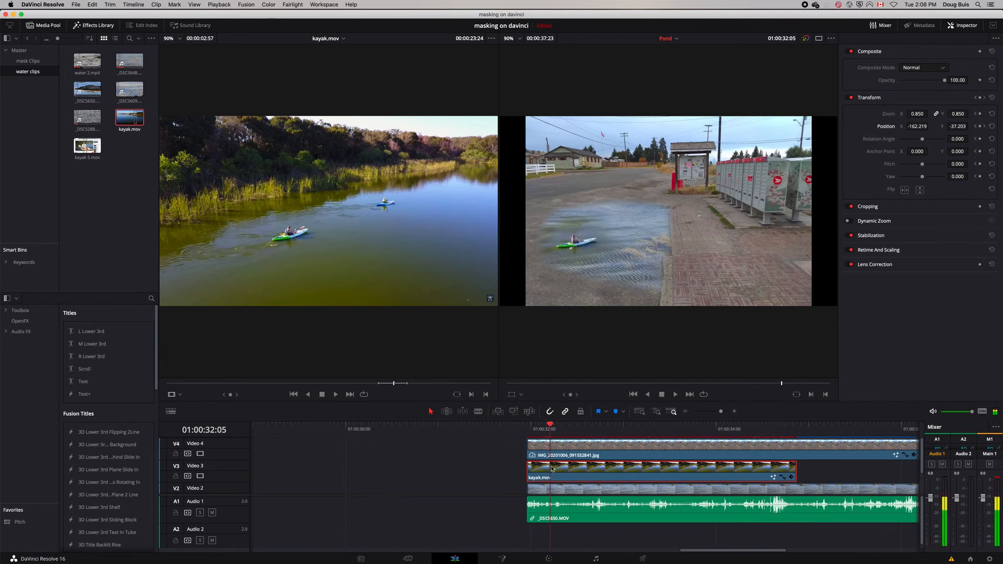
pyautogui.press('space')
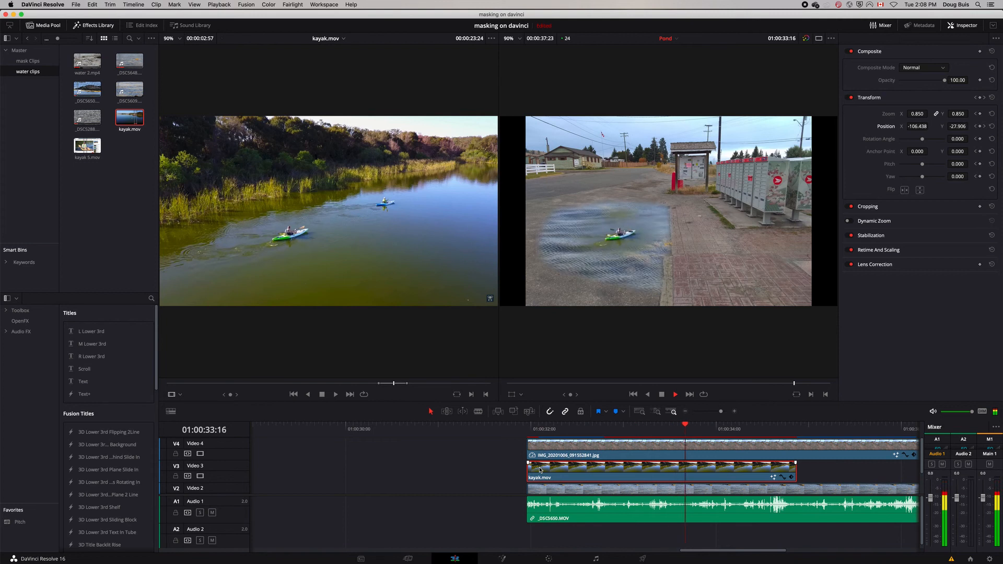
pyautogui.press('space')
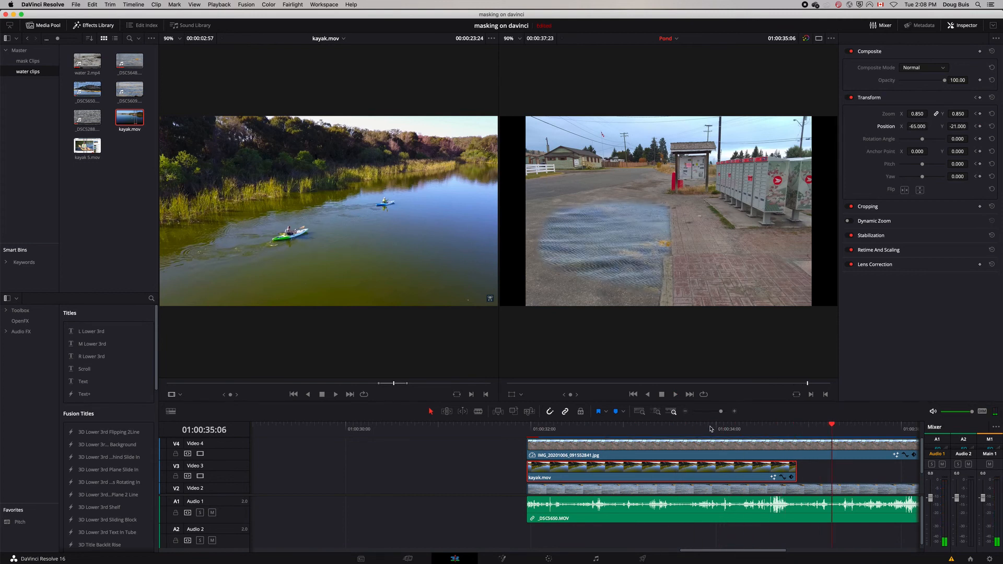
# - Add kayak 5.mov after kayak.mov on Video 3 and extend the street photo and water clip to its end
pyautogui.moveTo(721, 411); pyautogui.dragTo(718, 413)
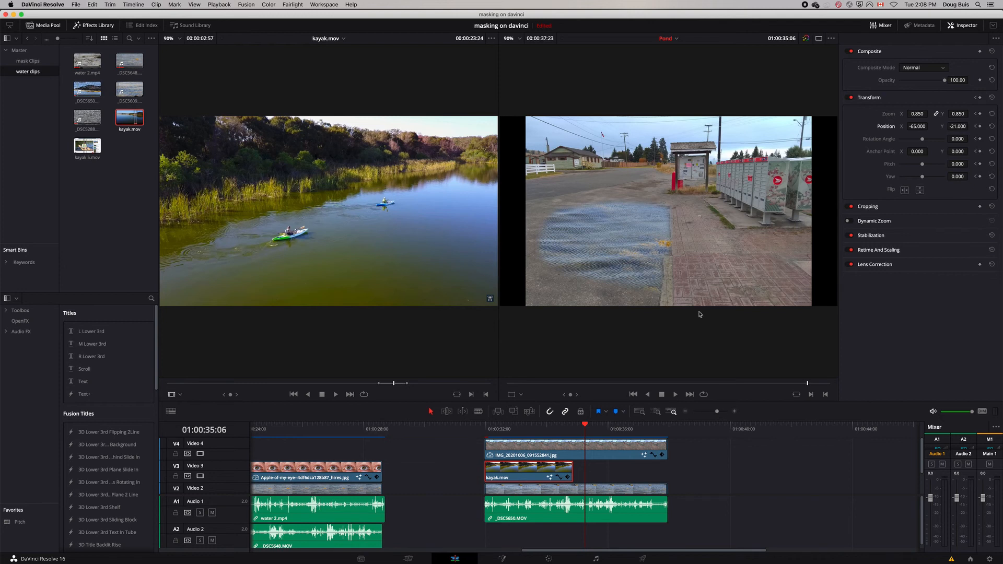
pyautogui.moveTo(87, 147); pyautogui.dragTo(587, 470)
pyautogui.moveTo(586, 427); pyautogui.dragTo(771, 449)
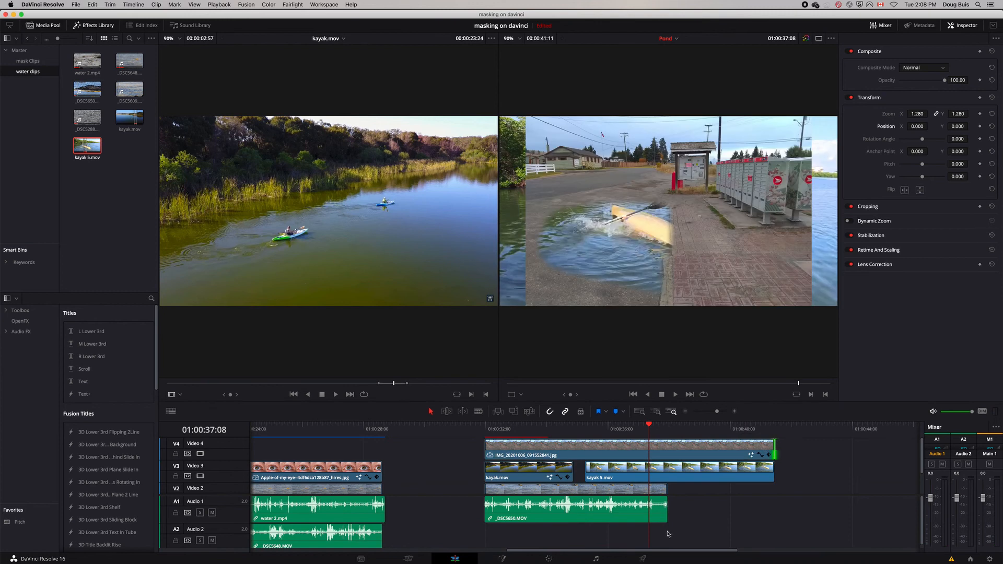
pyautogui.moveTo(666, 489); pyautogui.dragTo(774, 489)
# - At 01:00:37:03, set kayak 5.mov's Zoom to 0.510 and its Position to X -253, Y -173
pyautogui.moveTo(650, 427)
pyautogui.mouseDown()
pyautogui.moveTo(598, 437)
pyautogui.moveTo(643, 443)
pyautogui.mouseUp()
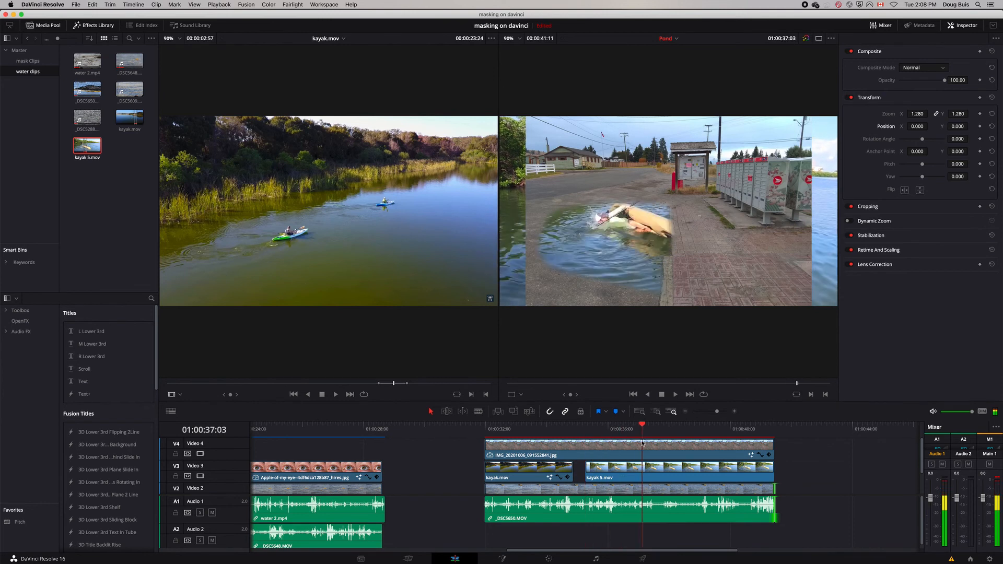
pyautogui.click(652, 475)
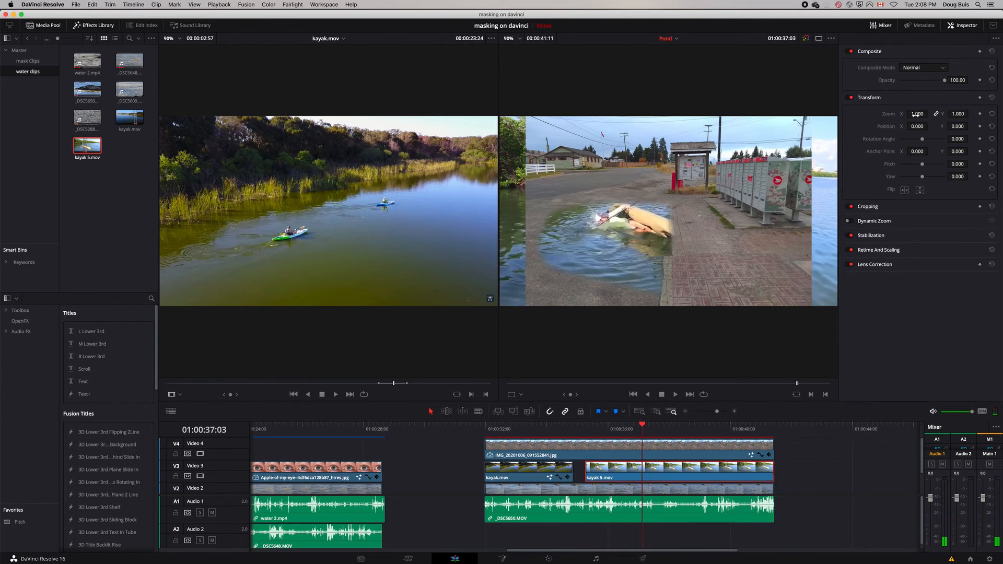
pyautogui.moveTo(917, 114); pyautogui.dragTo(958, 127)
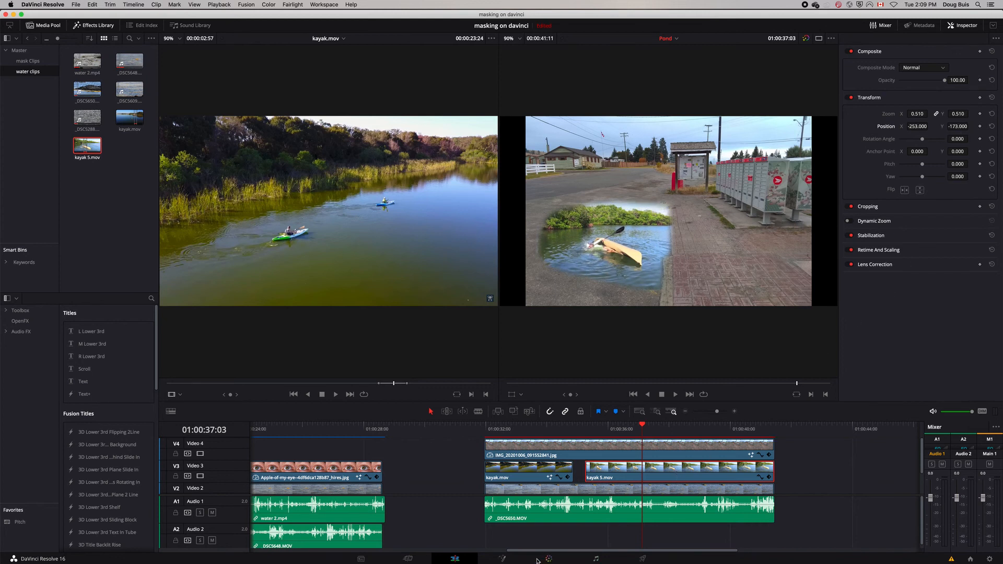
# - Open kayak 5.mov in Fusion, attach a Polygon mask to MediaIn1, and invert it to reveal the footage for tracing
pyautogui.click(502, 560)
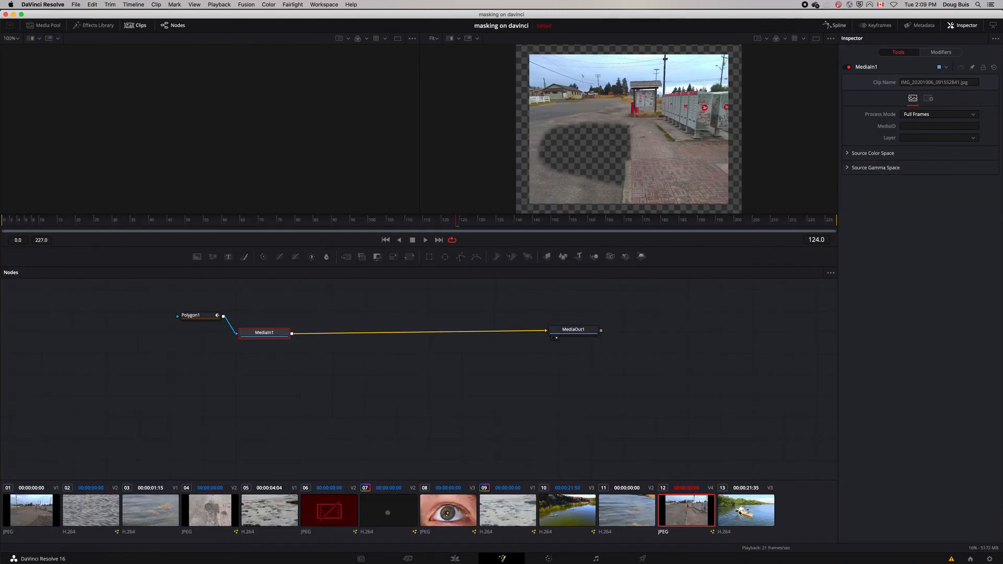
pyautogui.click(740, 513)
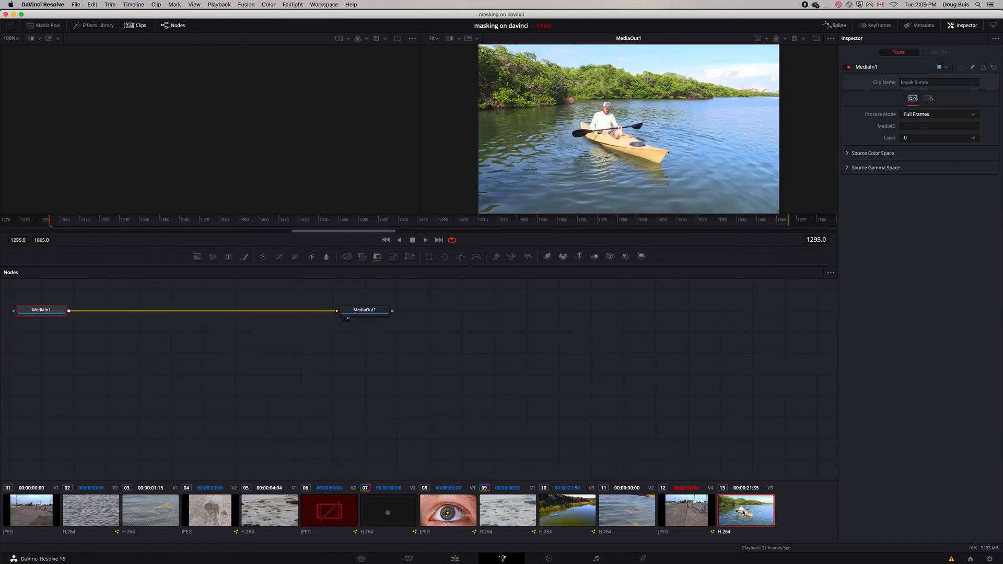
pyautogui.click(455, 559)
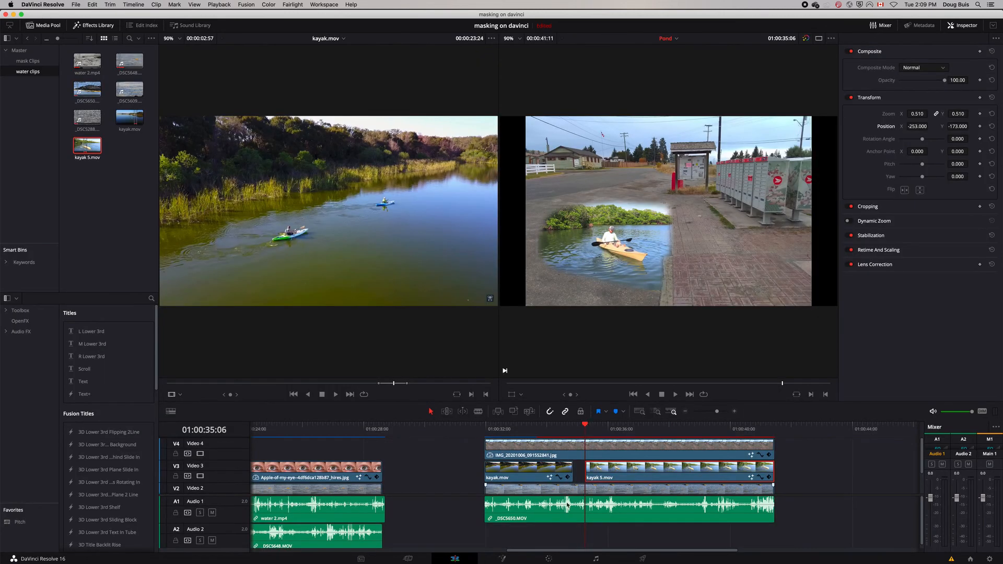
pyautogui.click(502, 559)
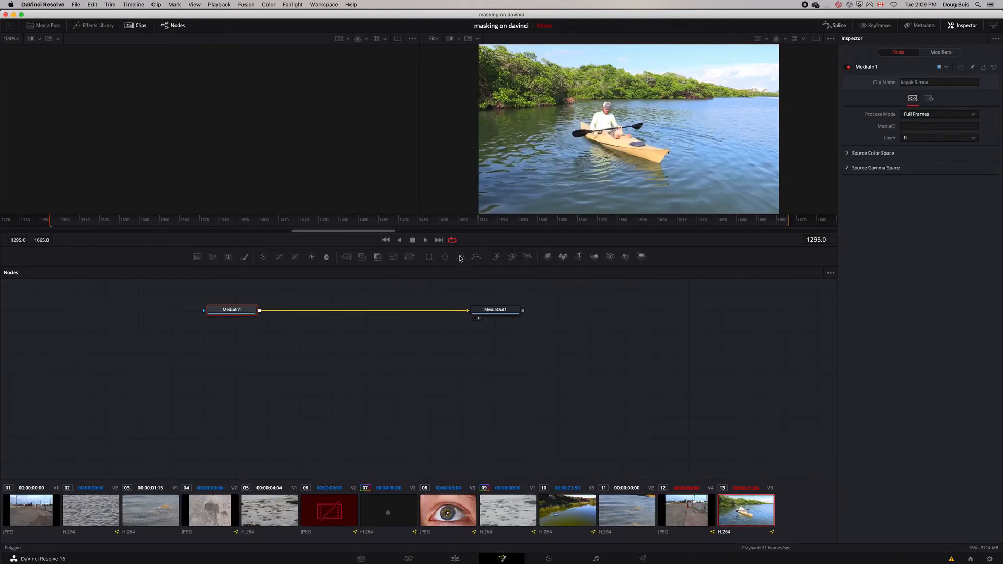
pyautogui.moveTo(460, 258); pyautogui.dragTo(204, 310)
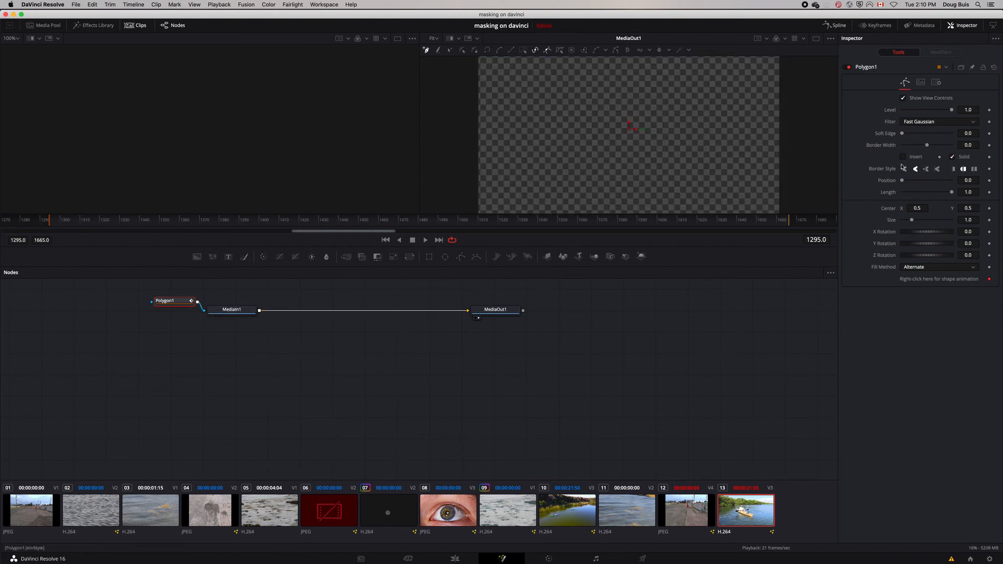
pyautogui.click(903, 157)
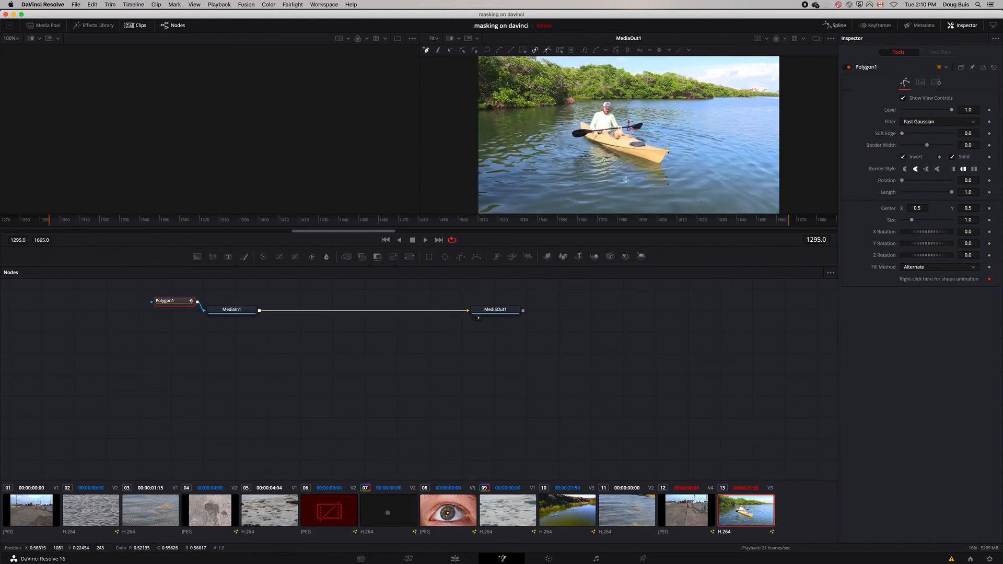
# - Trace a closed polygon around the kayak, paddler, and nearby water, and turn off Invert to keep only that area
pyautogui.click(589, 162)
pyautogui.click(615, 175)
pyautogui.click(657, 179)
pyautogui.click(675, 178)
pyautogui.click(686, 170)
pyautogui.click(691, 154)
pyautogui.click(670, 137)
pyautogui.click(662, 126)
pyautogui.click(618, 102)
pyautogui.click(604, 102)
pyautogui.click(579, 112)
pyautogui.click(569, 137)
pyautogui.click(567, 147)
pyautogui.click(574, 157)
pyautogui.click(589, 161)
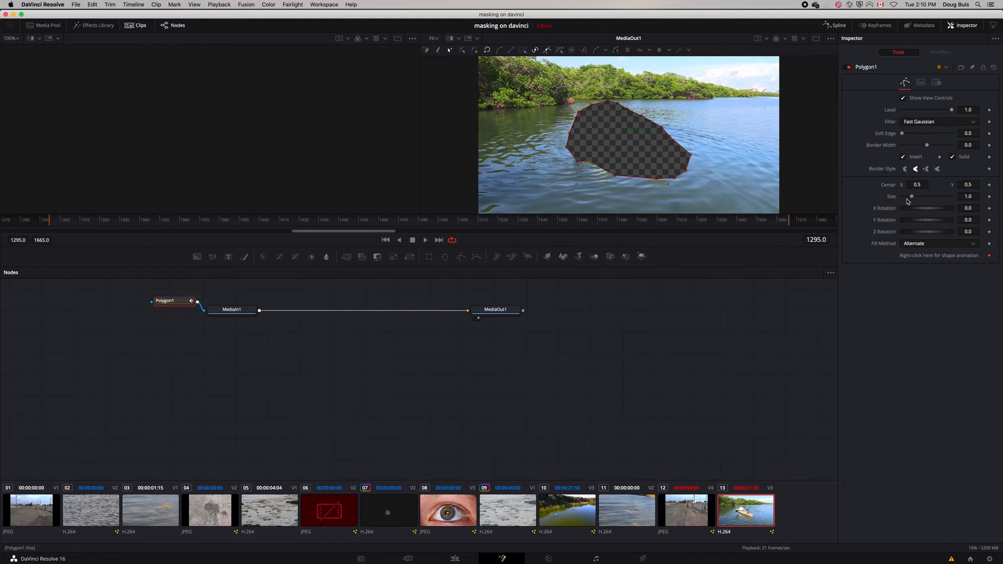
pyautogui.click(903, 157)
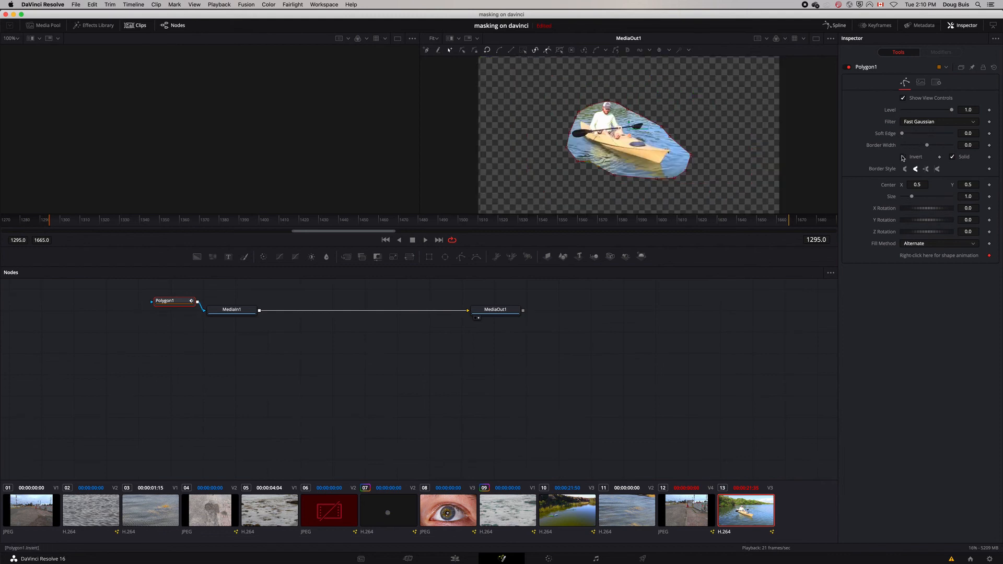
# - At frame 1295, keyframe the mask's Center (0.504, 0.508) and Size (1.102), and set its Soft Edge to 0.0394
pyautogui.click(989, 185)
pyautogui.click(990, 197)
pyautogui.moveTo(912, 197); pyautogui.dragTo(971, 185)
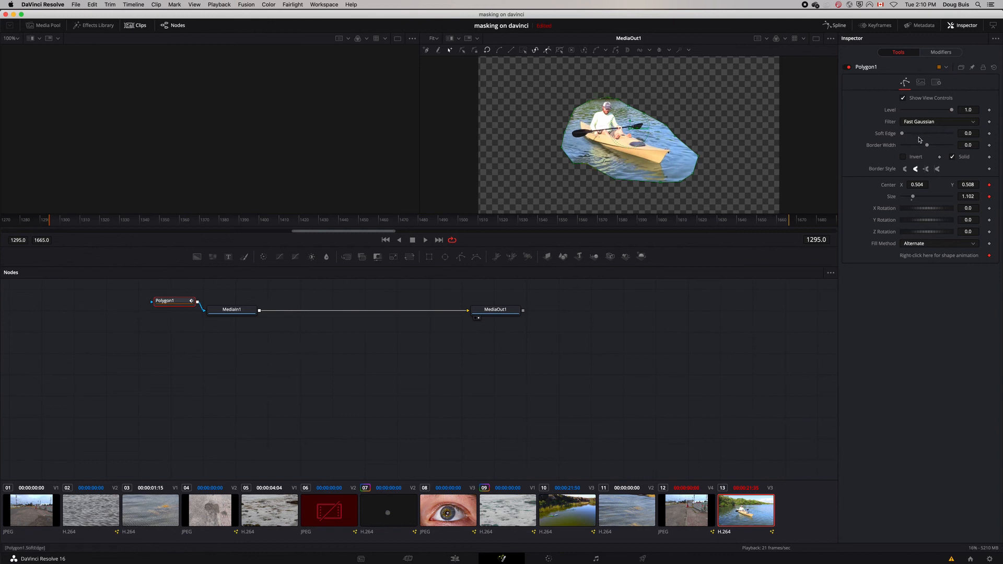
pyautogui.moveTo(903, 134); pyautogui.dragTo(913, 135)
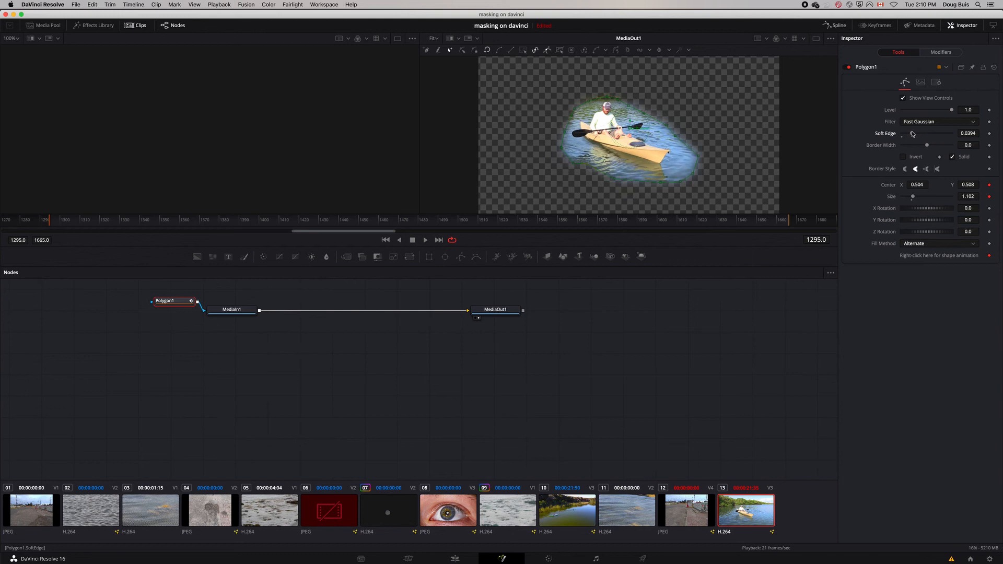
# - At frame 1404, keyframe the mask's Center at X 0.528, Y 0.465 and its Size at 1.339 around the tipping kayak
pyautogui.press('space')
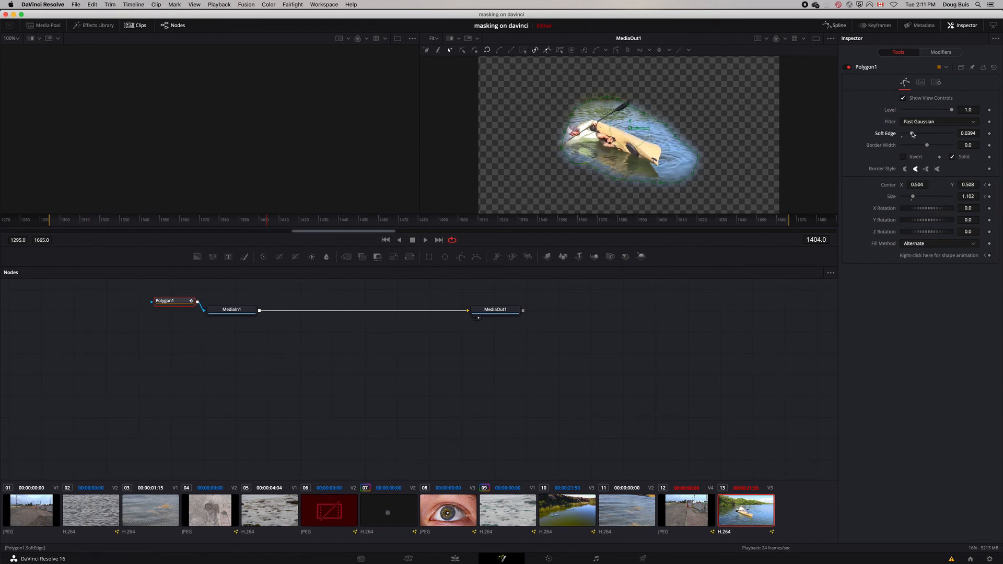
pyautogui.moveTo(918, 185)
pyautogui.mouseDown()
pyautogui.moveTo(899, 186)
pyautogui.moveTo(915, 198)
pyautogui.mouseUp()
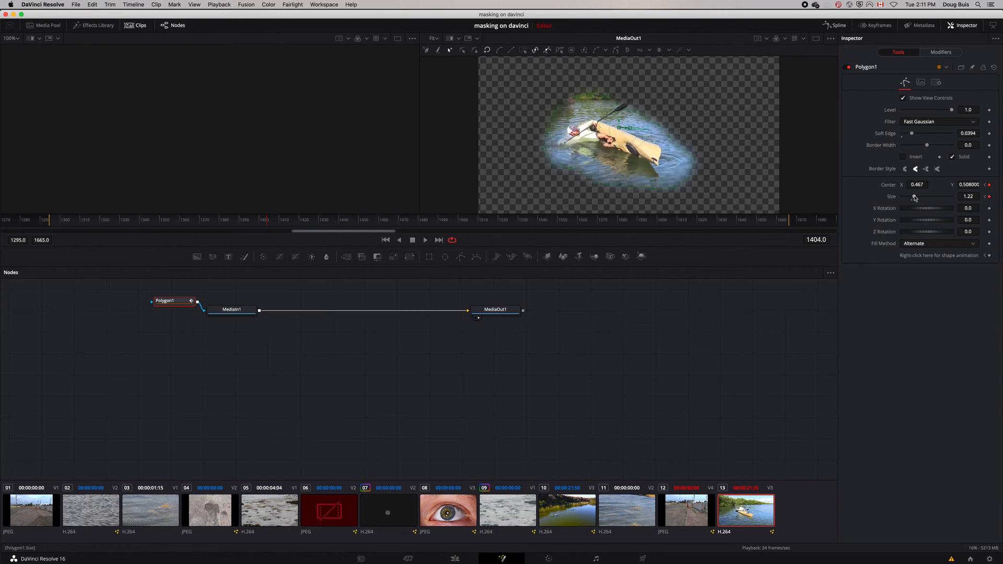
pyautogui.moveTo(914, 198); pyautogui.dragTo(931, 185)
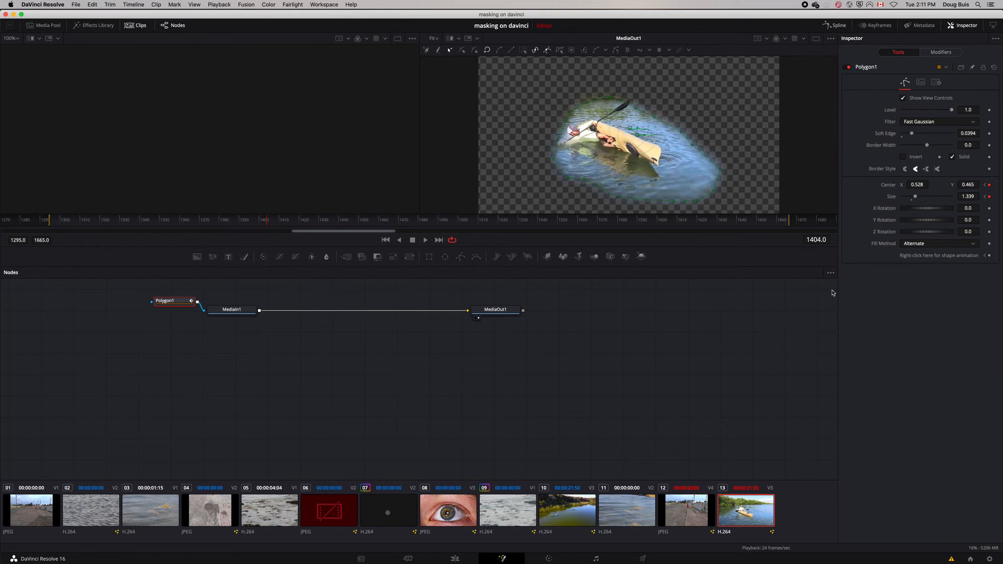
# - At frame 1435, keyframe the mask's Center X at 0.478 and its Size at 1.355 around the capsized kayak
pyautogui.press('space')
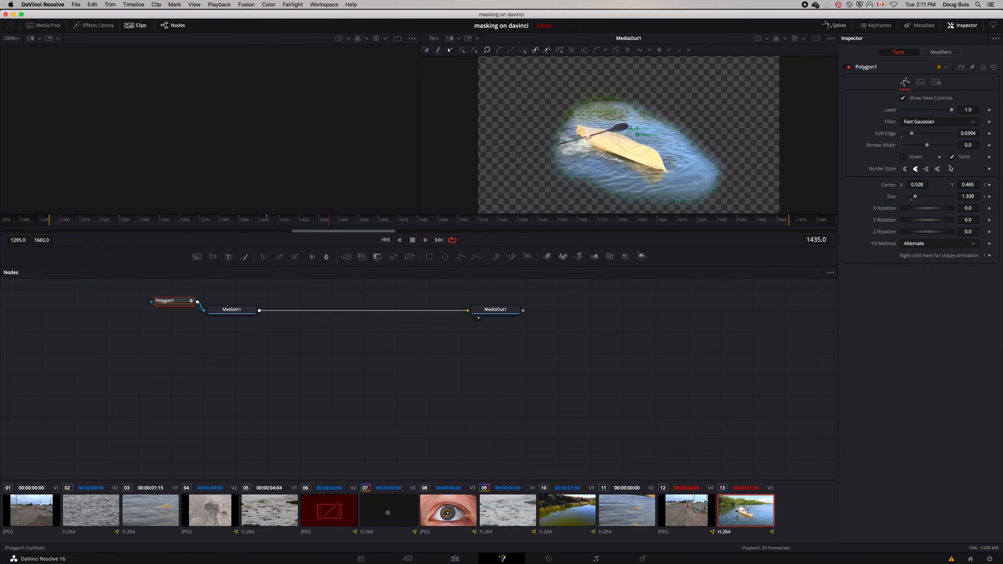
pyautogui.moveTo(918, 184); pyautogui.dragTo(906, 188)
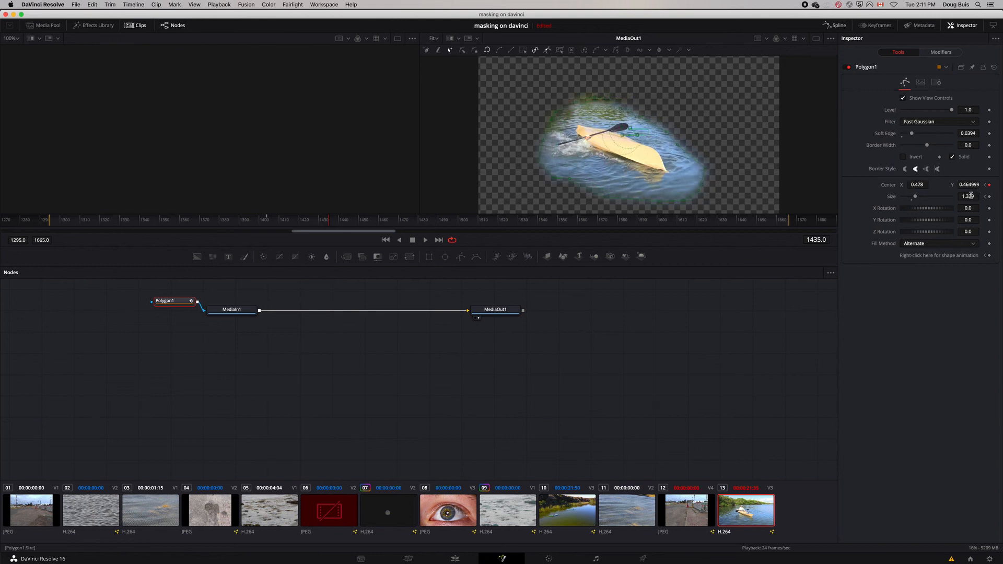
pyautogui.moveTo(973, 185); pyautogui.dragTo(970, 188)
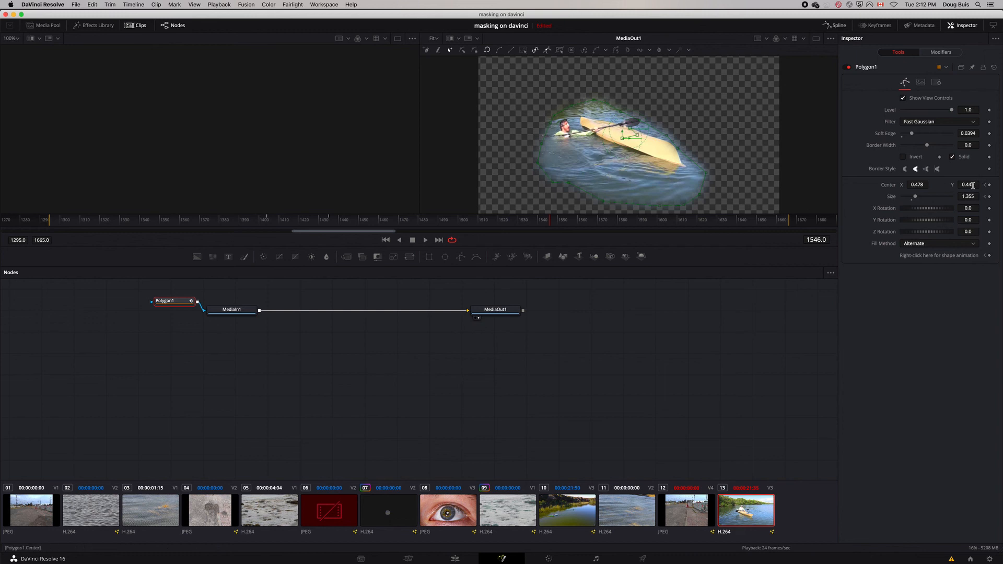
# - Adjust the mask's Center and Size keyframes at frames 1546 and 1581, reaching Center X 0.512 and Size 1.378
pyautogui.moveTo(917, 185); pyautogui.dragTo(977, 185)
pyautogui.click(620, 220)
pyautogui.moveTo(918, 185); pyautogui.dragTo(918, 185)
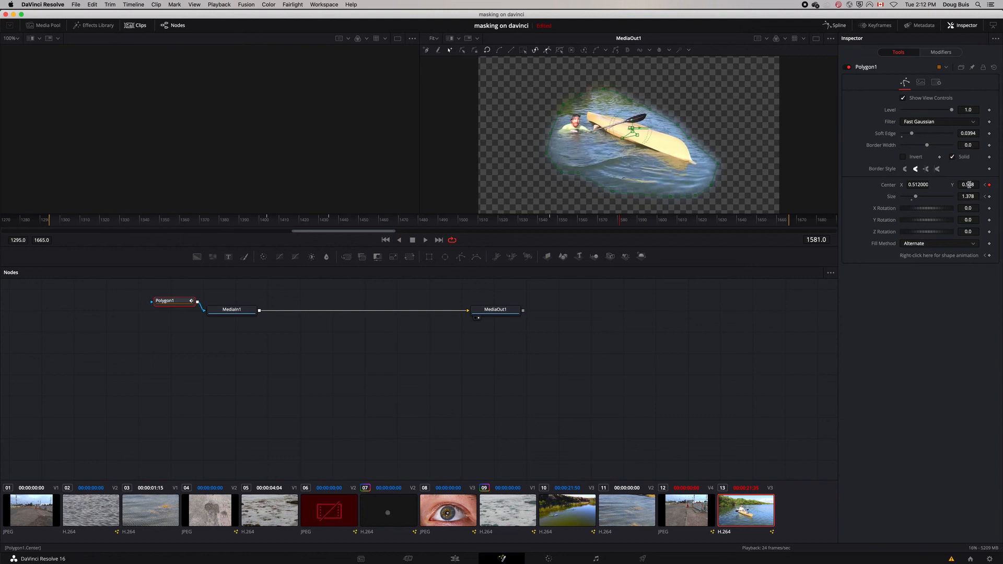
# - Keyframe the mask's Center at X 0.538, Y 0.529 beyond frame 1591 and play through to the clip's end
pyautogui.press('space')
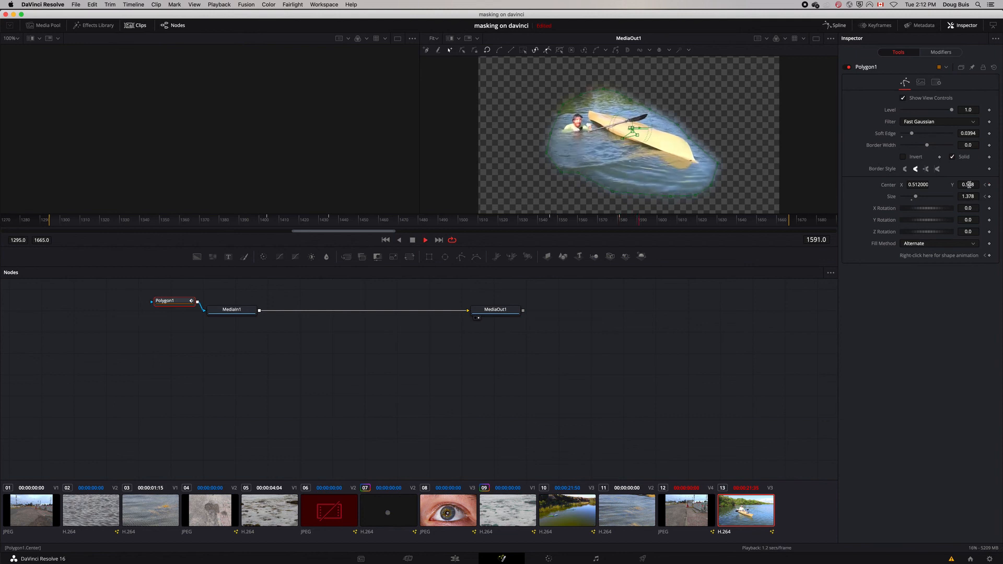
pyautogui.press('space')
pyautogui.moveTo(969, 185); pyautogui.dragTo(980, 184)
pyautogui.press('space')
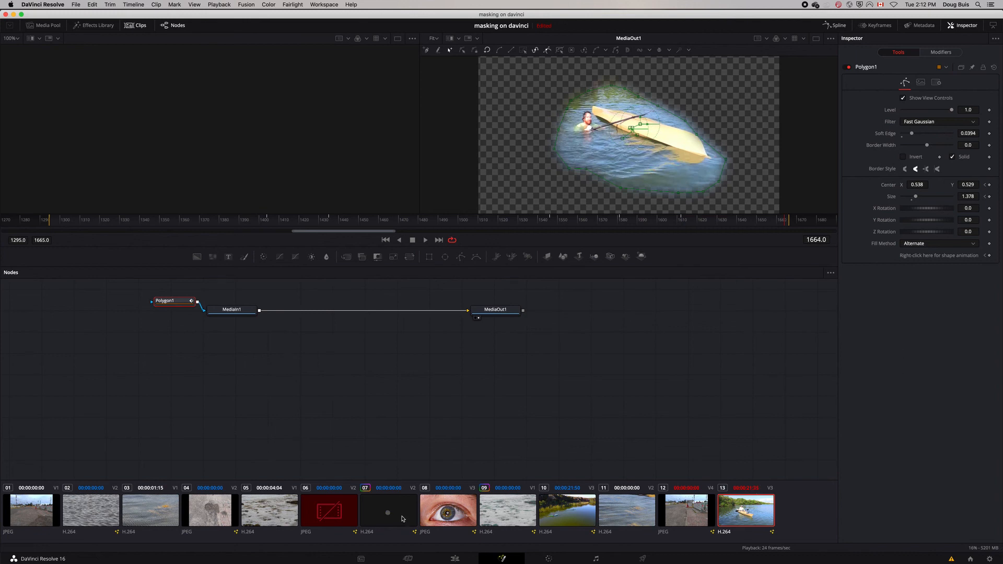
# - On the timeline, scale the kayak 5.mov clip to a zoom of 0.400 and lower its opacity to 88.70
pyautogui.click(462, 558)
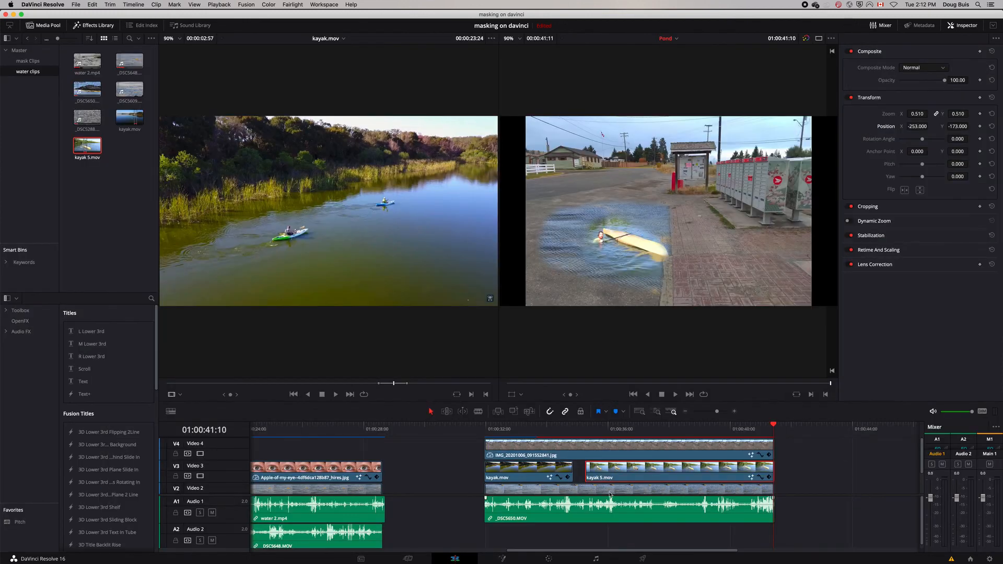
pyautogui.click(775, 426)
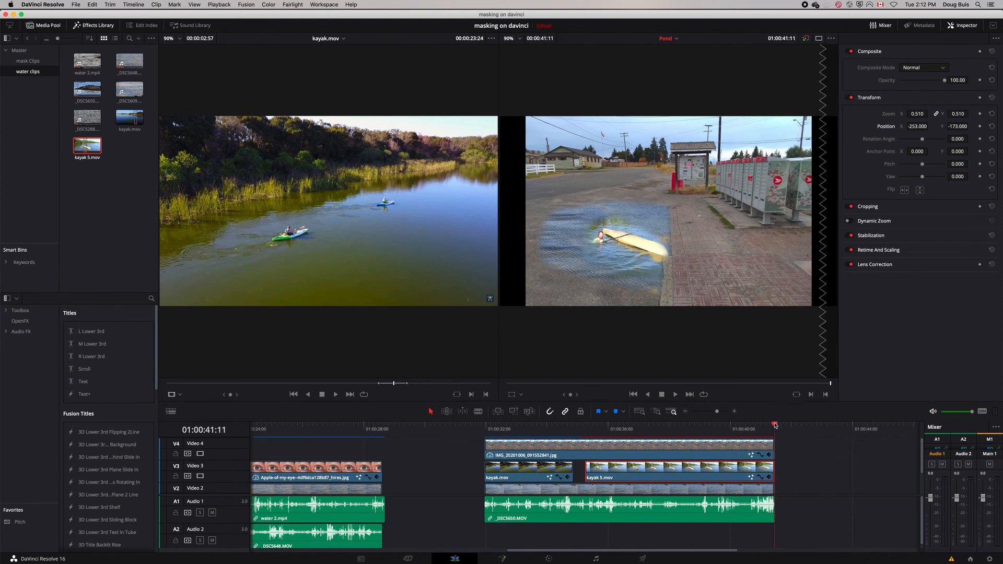
pyautogui.moveTo(776, 426)
pyautogui.mouseDown()
pyautogui.moveTo(717, 428)
pyautogui.moveTo(762, 426)
pyautogui.mouseUp()
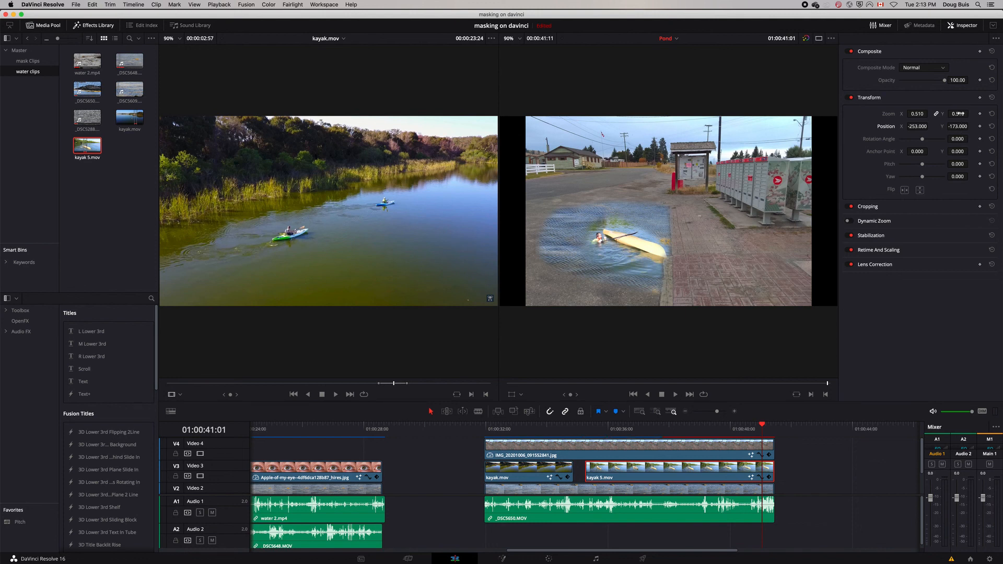
pyautogui.moveTo(960, 114)
pyautogui.mouseDown()
pyautogui.moveTo(943, 114)
pyautogui.moveTo(976, 114)
pyautogui.mouseUp()
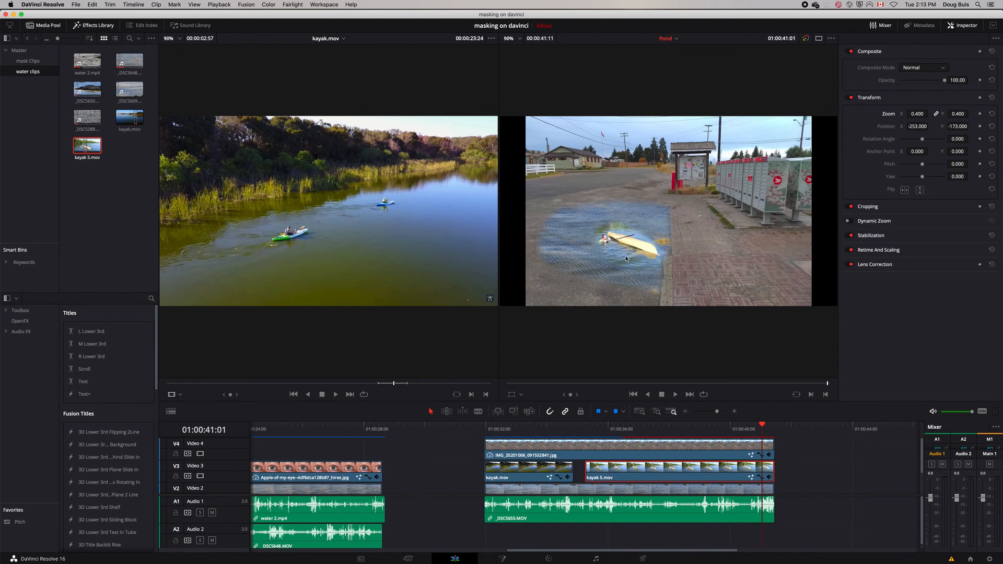
pyautogui.moveTo(945, 82); pyautogui.dragTo(941, 80)
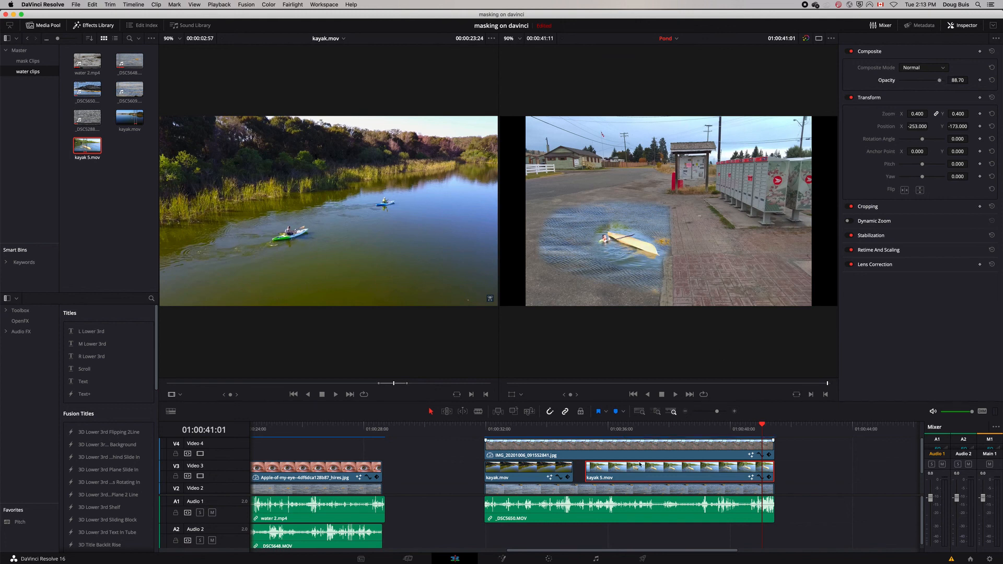
# - Color-correct the kayak 5.mov clip by raising Lift to 0.08 and lowering Gain to 0.79
pyautogui.click(546, 559)
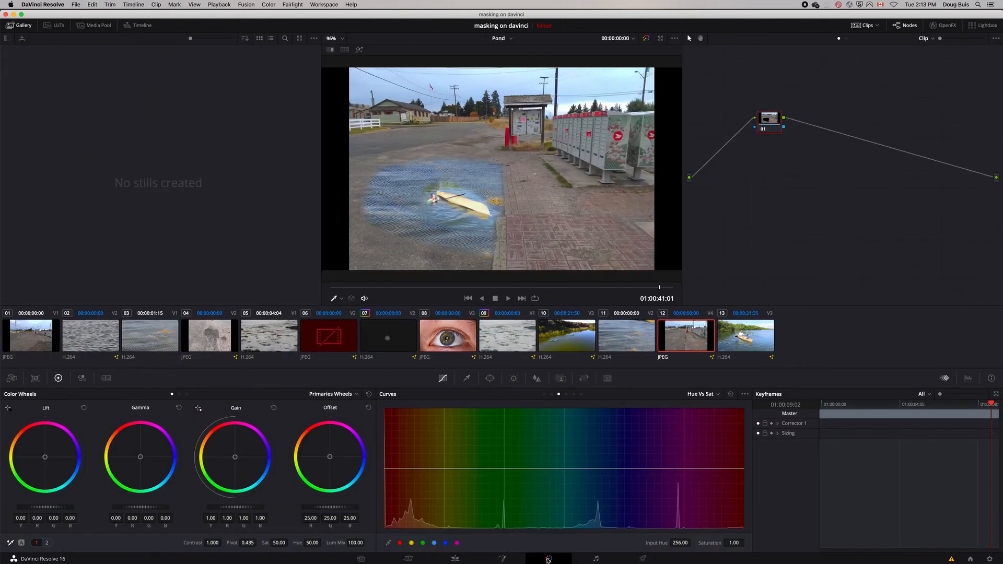
pyautogui.moveTo(241, 510); pyautogui.dragTo(231, 510)
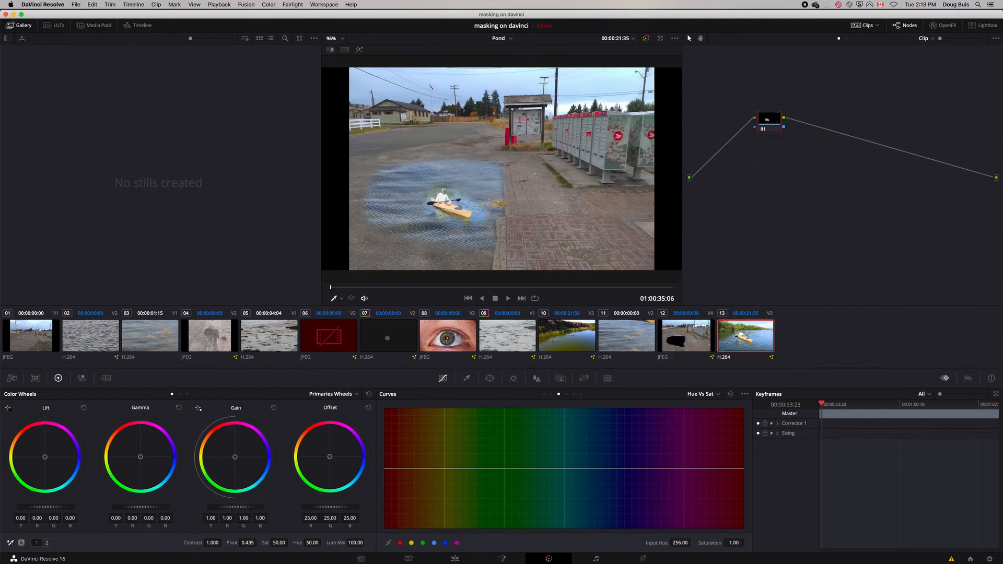
pyautogui.moveTo(235, 507); pyautogui.dragTo(225, 507)
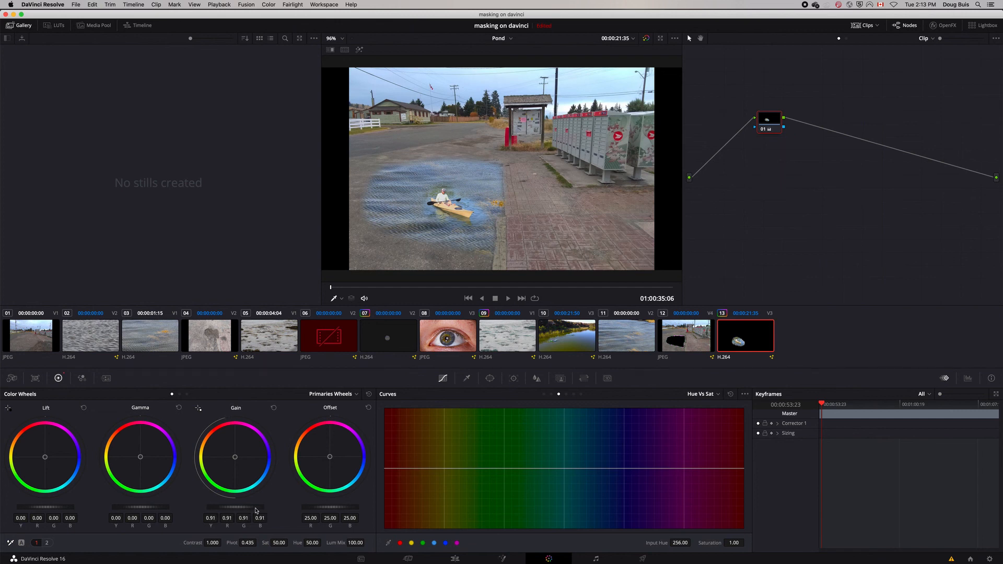
pyautogui.moveTo(47, 506); pyautogui.dragTo(53, 506)
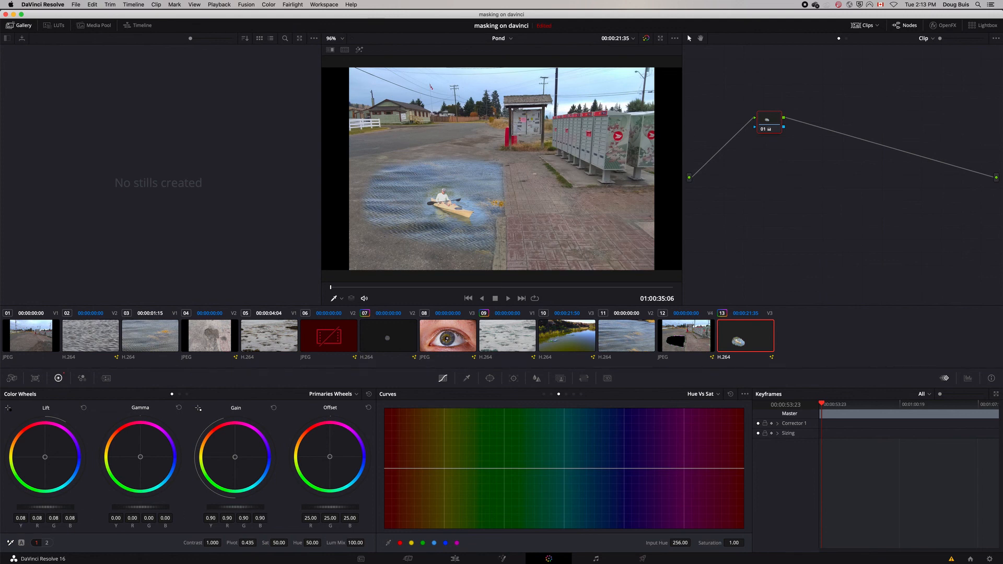
pyautogui.moveTo(235, 507); pyautogui.dragTo(228, 508)
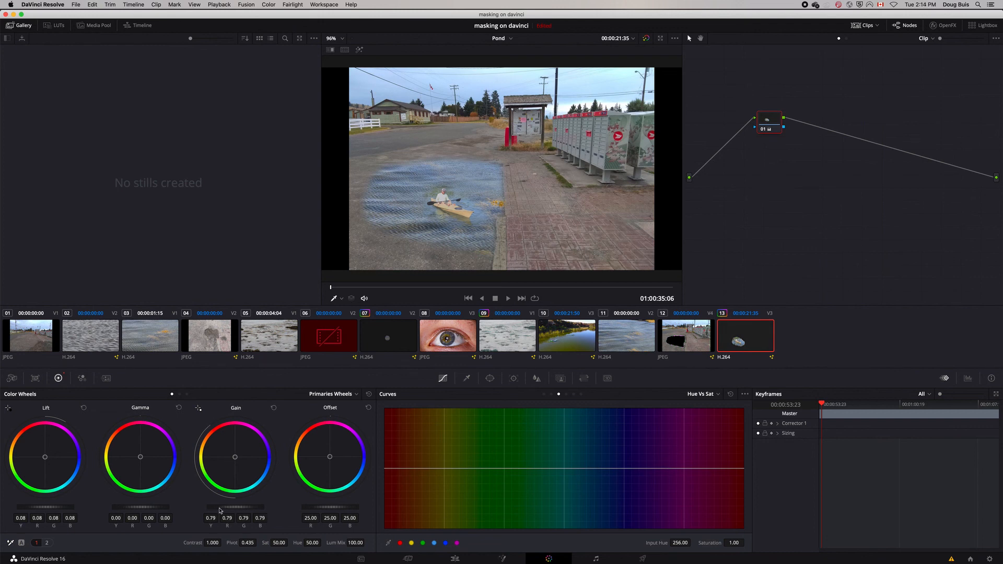
# - Restore the kayak 5.mov clip's opacity to 100 and play the street composite from its start
pyautogui.click(455, 559)
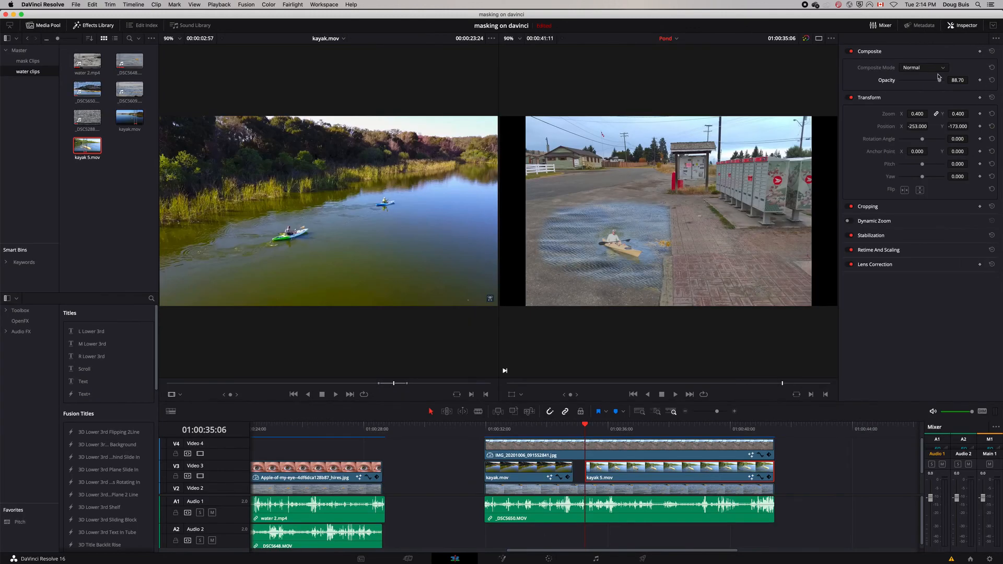
pyautogui.moveTo(940, 81); pyautogui.dragTo(949, 82)
pyautogui.moveTo(585, 424); pyautogui.dragTo(476, 453)
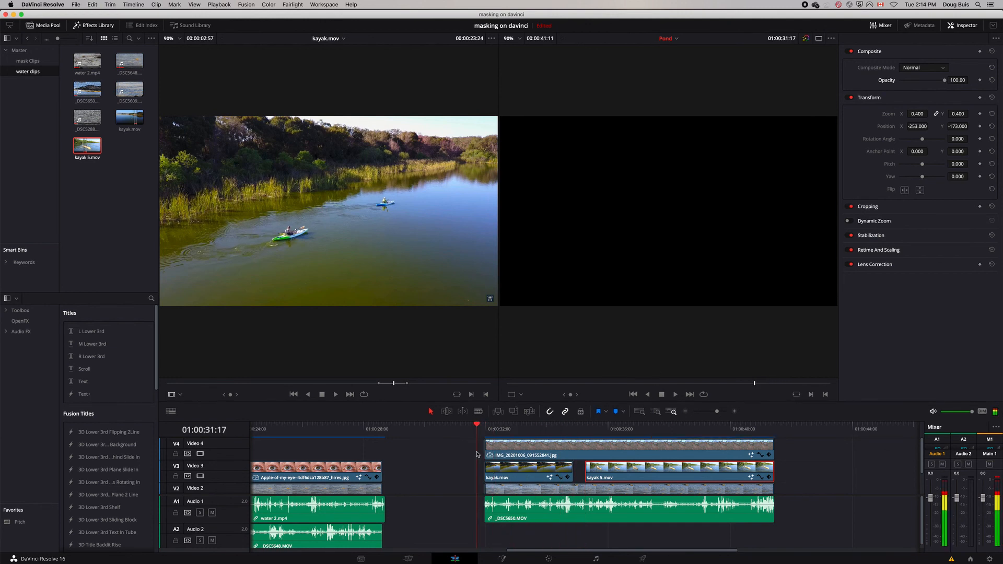
pyautogui.click(659, 426)
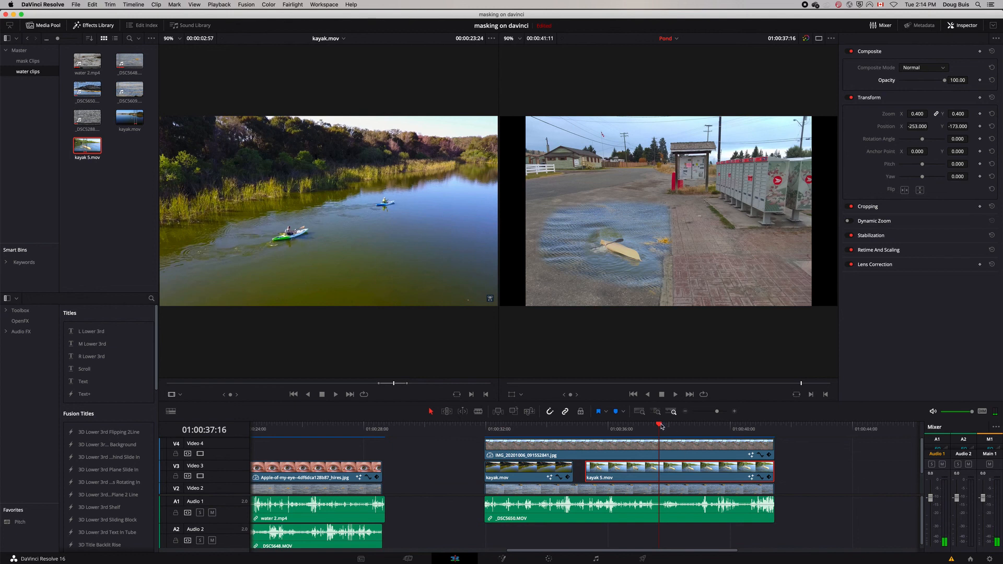
pyautogui.moveTo(661, 426); pyautogui.dragTo(486, 450)
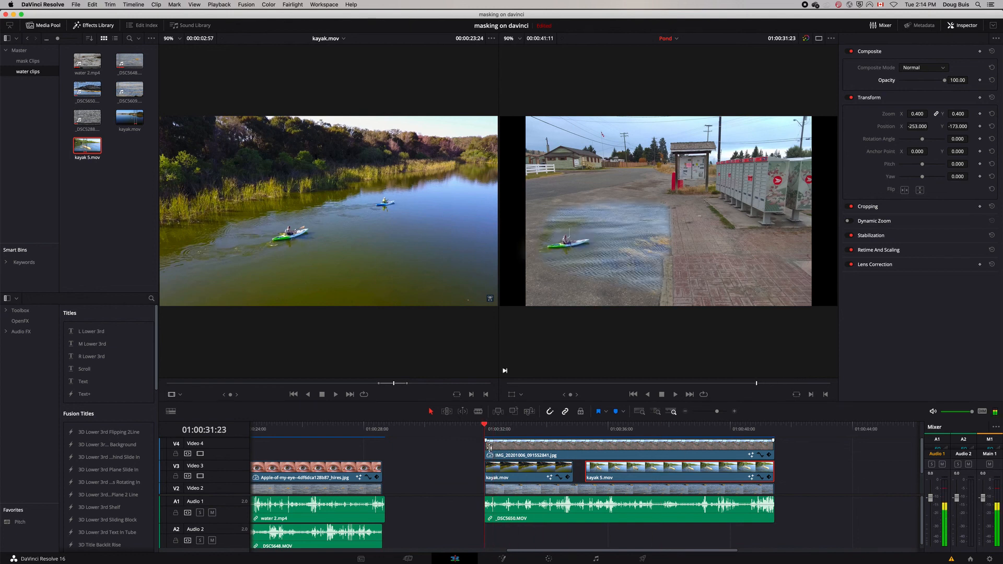
# - Add Cross Dissolves at the start and end of both kayak clips, with 9 frames at kayak 5.mov's end, and play them through
pyautogui.moveTo(53, 347)
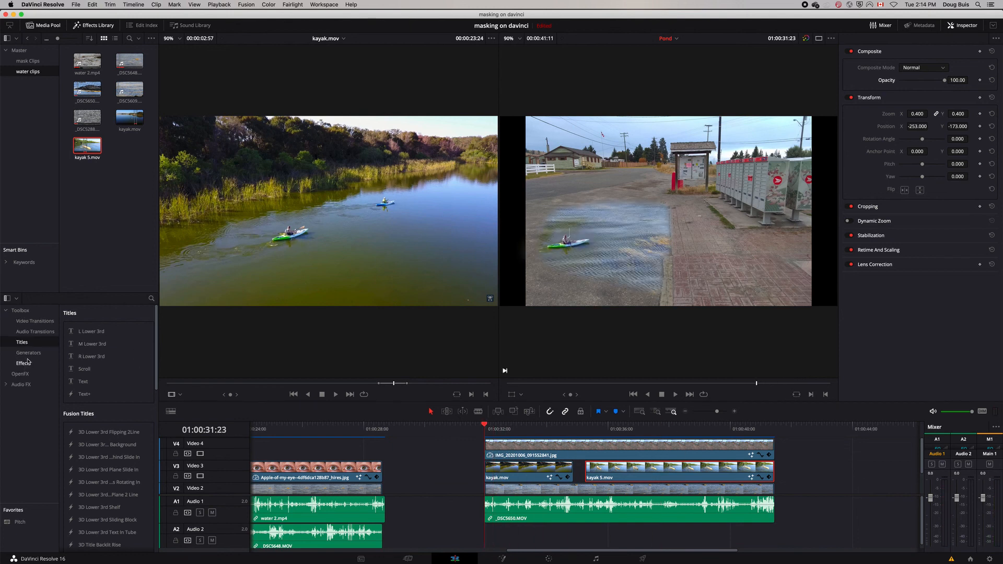
pyautogui.click(34, 322)
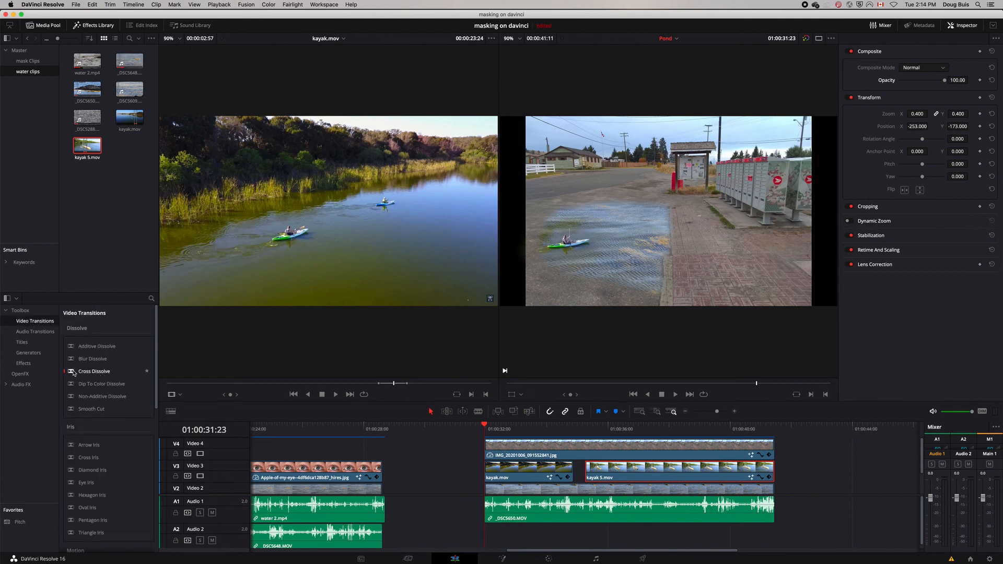
pyautogui.moveTo(74, 372); pyautogui.dragTo(583, 468)
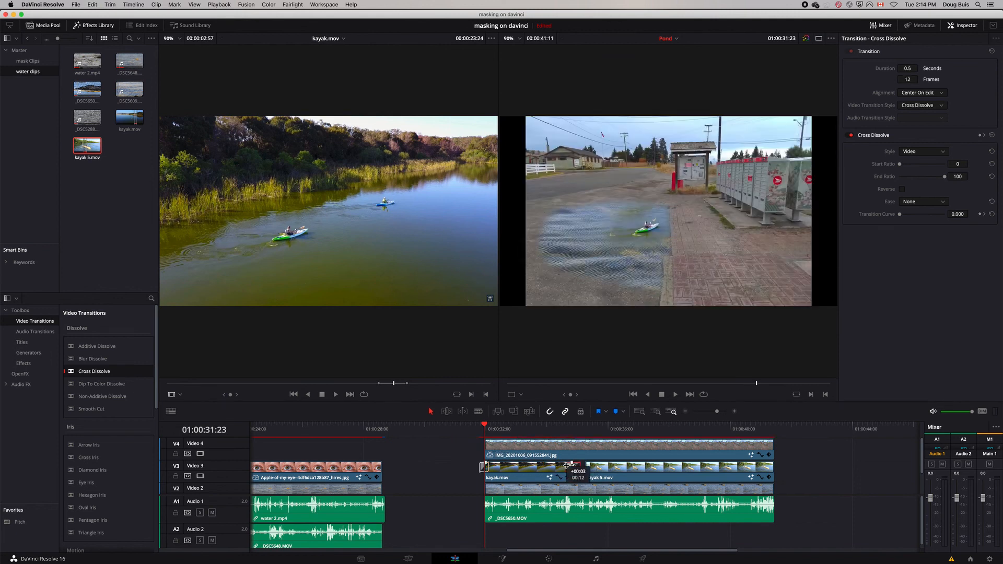
pyautogui.press('super+equal')
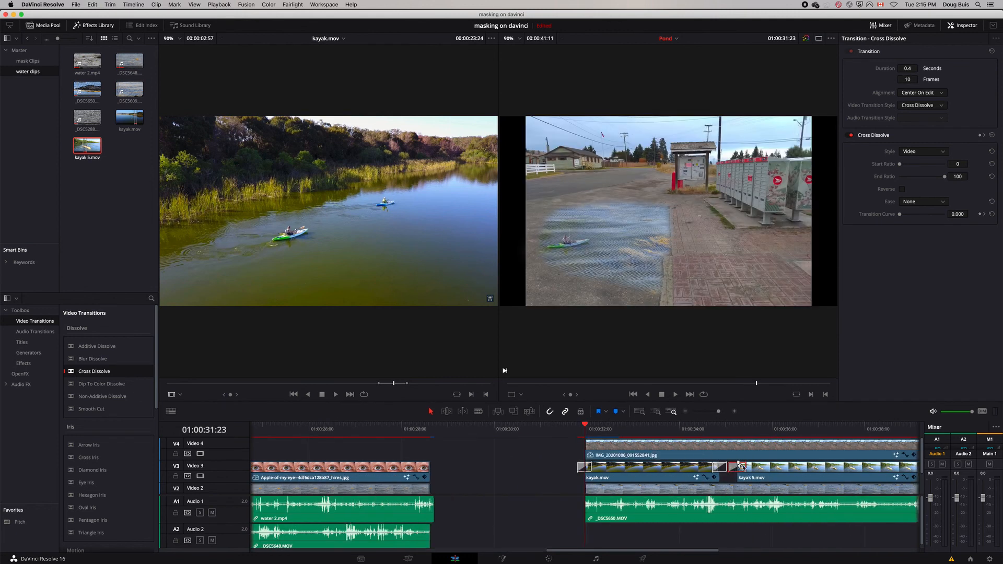
pyautogui.hscroll(5, 732, 465)
pyautogui.moveTo(751, 469); pyautogui.dragTo(787, 467)
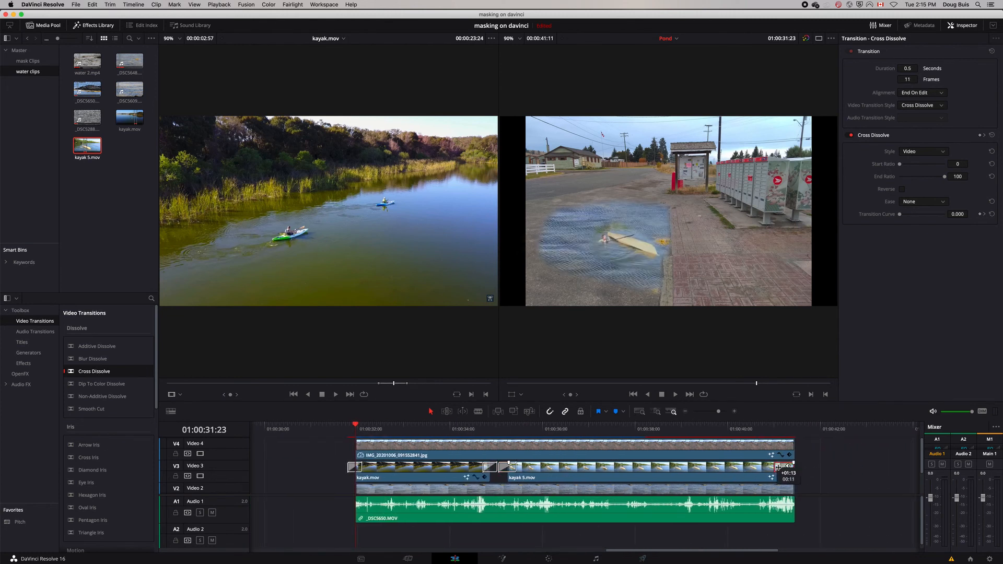
pyautogui.moveTo(357, 425); pyautogui.dragTo(328, 430)
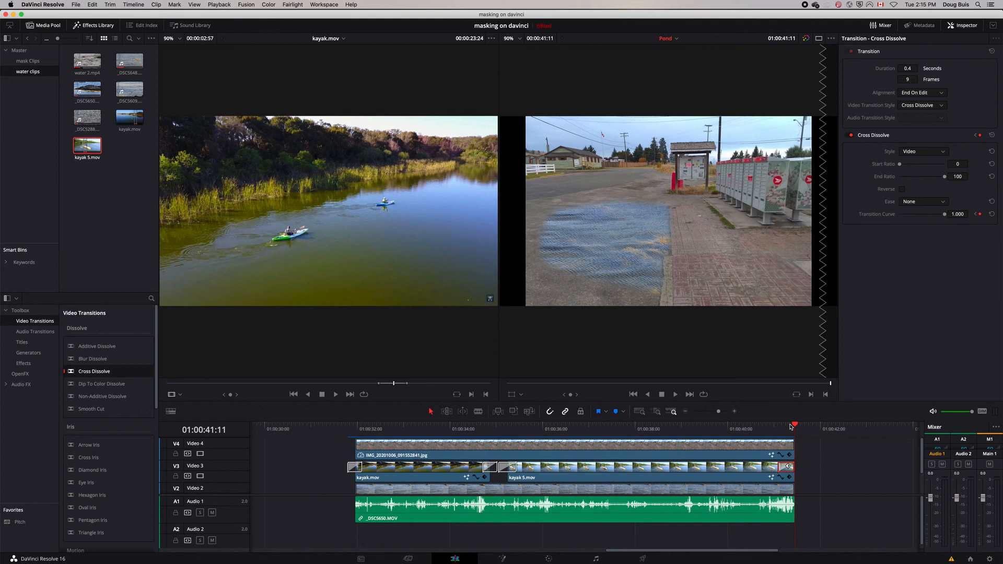
# - Tighten the gap before the street composite and place the playhead at the timeline's end, 01:00:38:02
pyautogui.moveTo(719, 412); pyautogui.dragTo(711, 413)
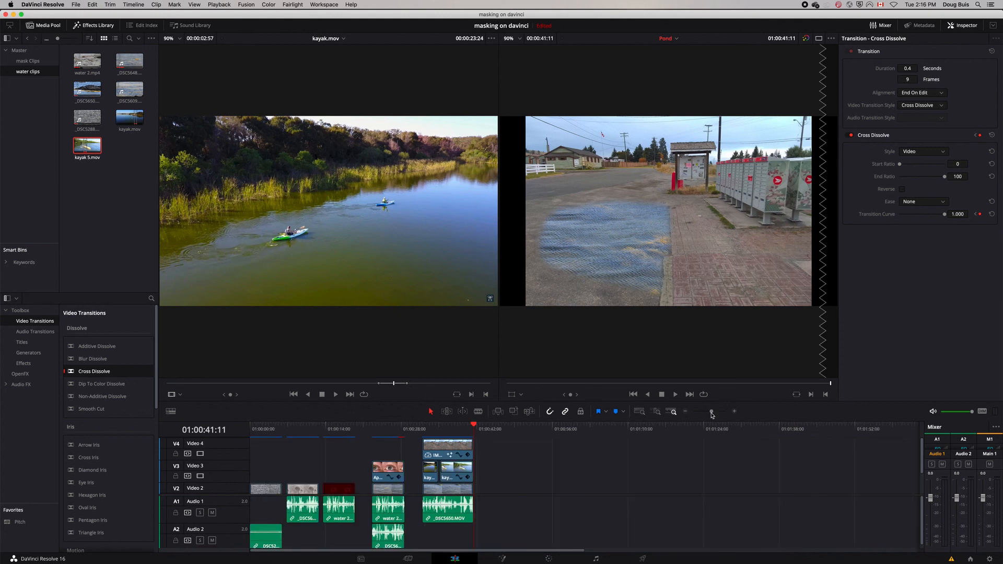
pyautogui.click(412, 455)
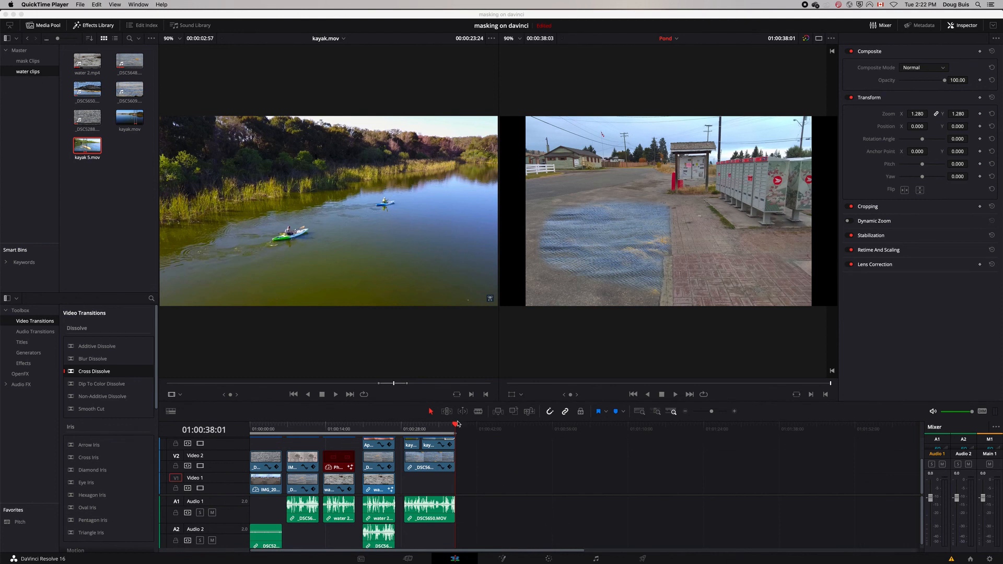
pyautogui.moveTo(456, 426)
pyautogui.mouseDown()
pyautogui.moveTo(470, 426)
pyautogui.moveTo(455, 426)
pyautogui.mouseUp()
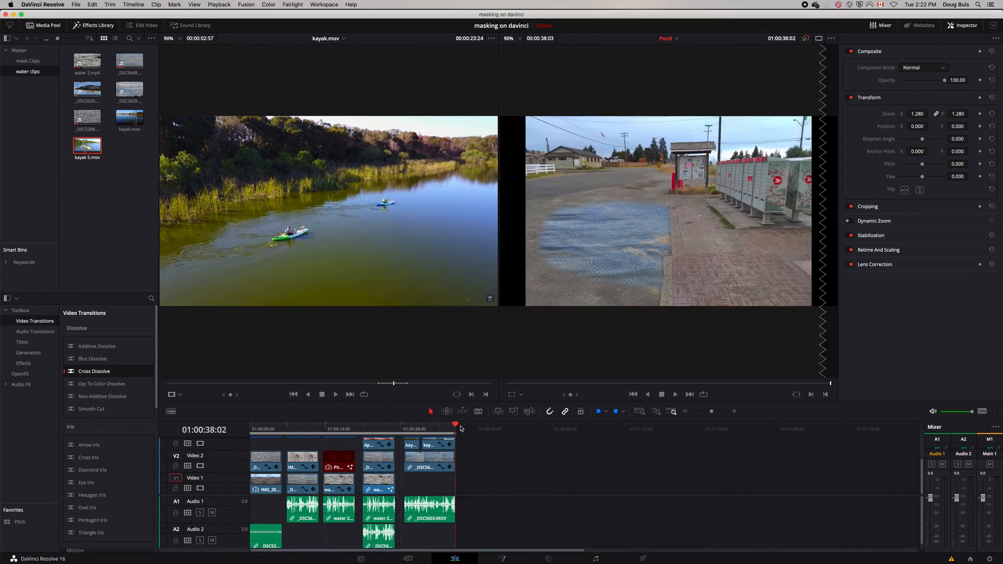
pyautogui.click(558, 486)
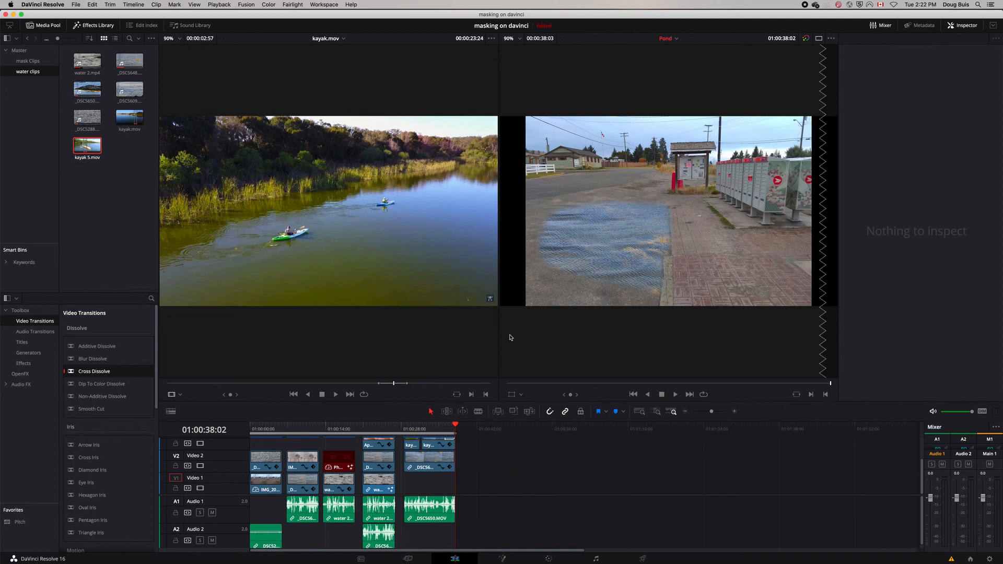
# - Configure the export with the H.264 Master preset, the filename "masked water" and the MP4 format
pyautogui.click(642, 559)
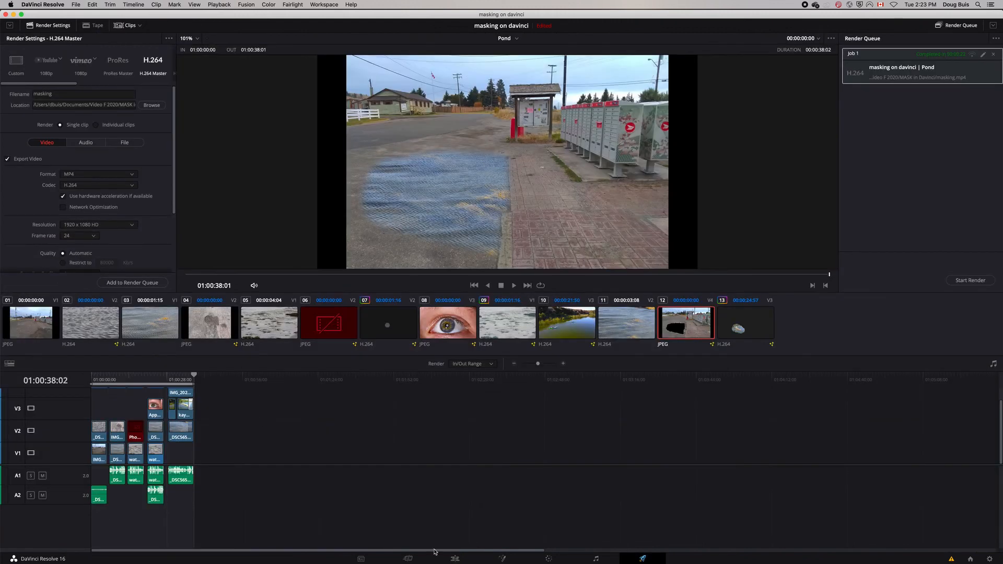
pyautogui.moveTo(538, 364); pyautogui.dragTo(540, 364)
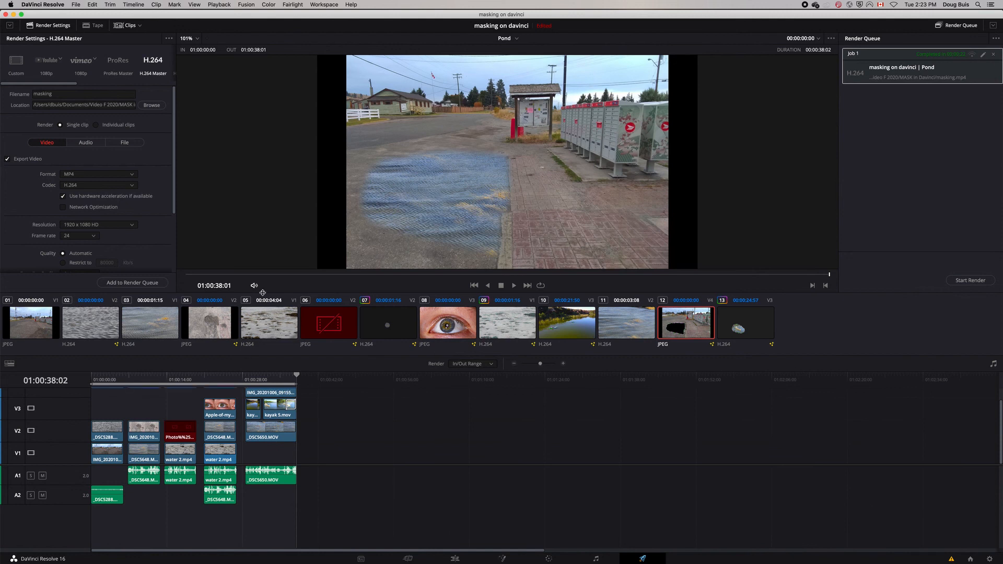
pyautogui.click(156, 62)
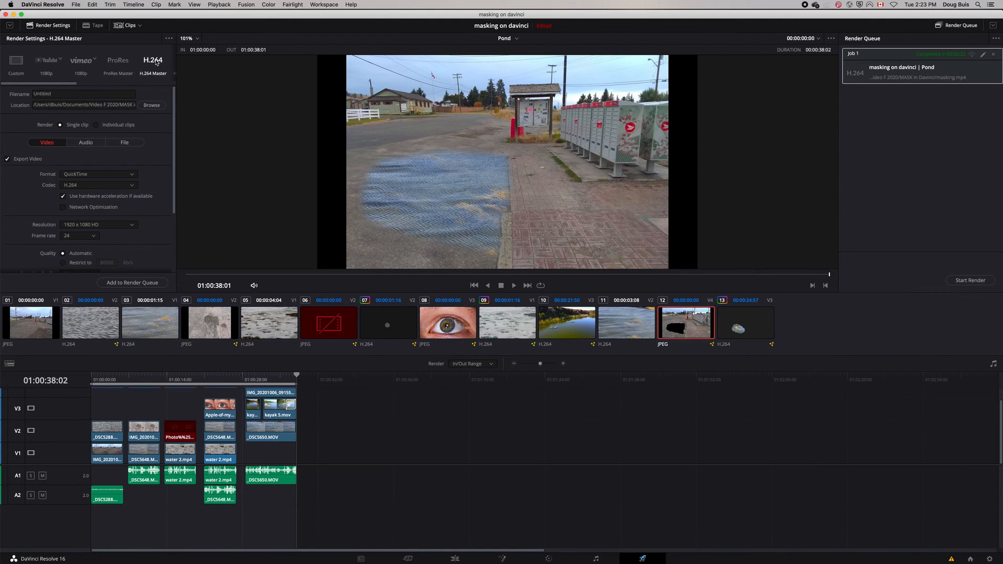
pyautogui.click(57, 94)
pyautogui.write('m')
pyautogui.click(135, 177)
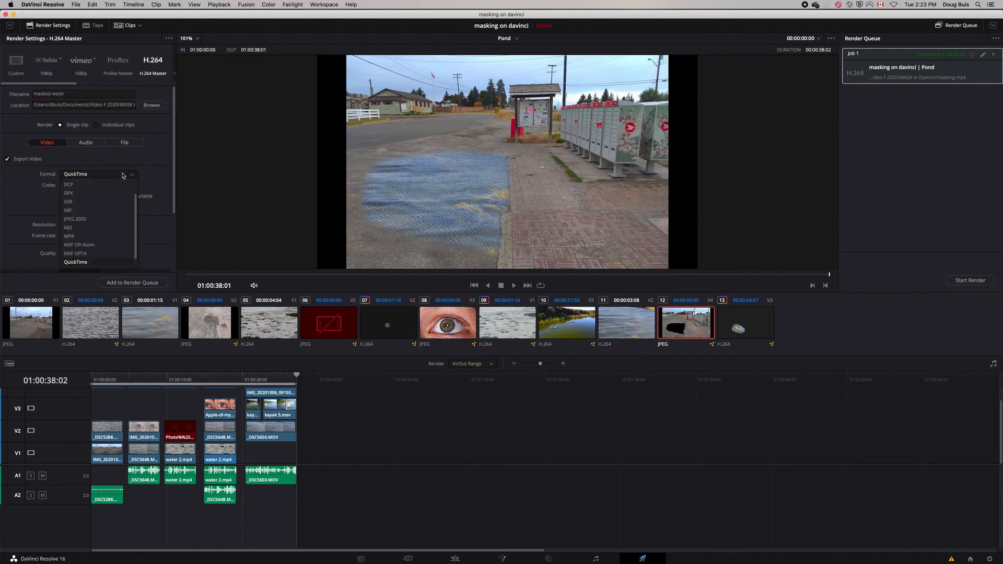
pyautogui.click(73, 237)
# - Add the masked water export to the render queue and start rendering
pyautogui.click(124, 282)
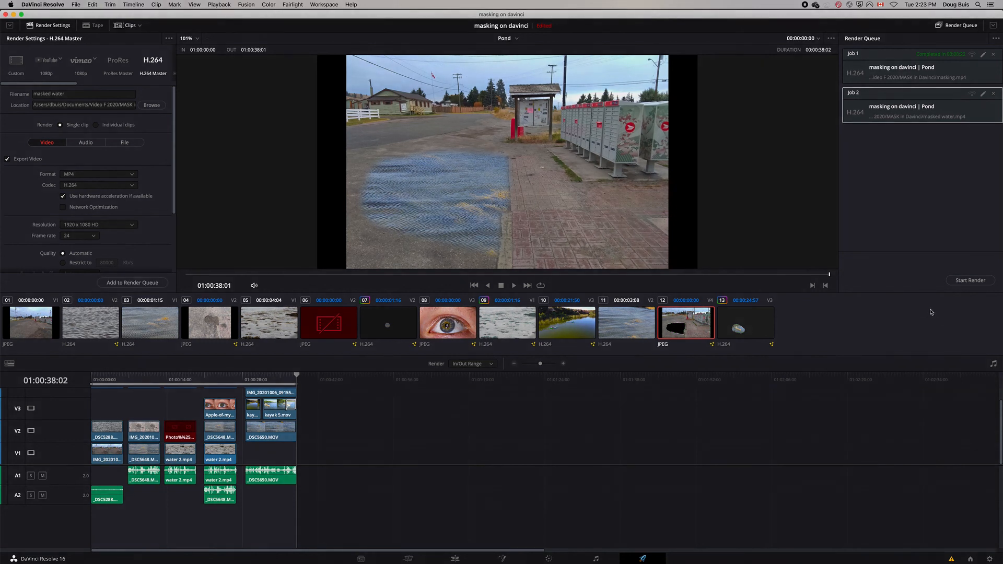
pyautogui.click(965, 281)
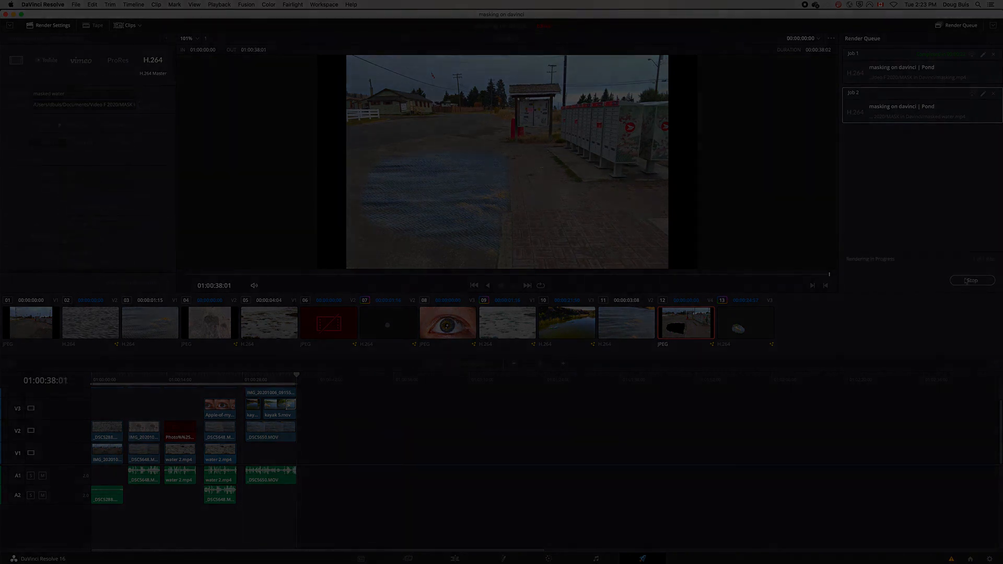